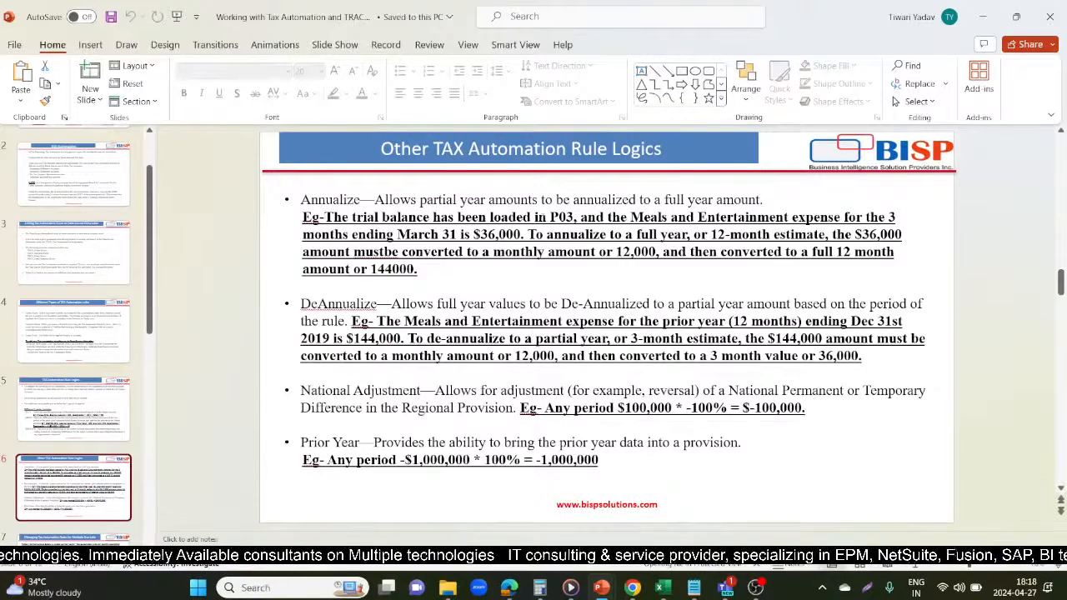
Step: Highlight P03 in the slide's Annualize example and switch to the Book1 workbook in Excel
left_click(551, 217)
left_click_drag(550, 217, 574, 219)
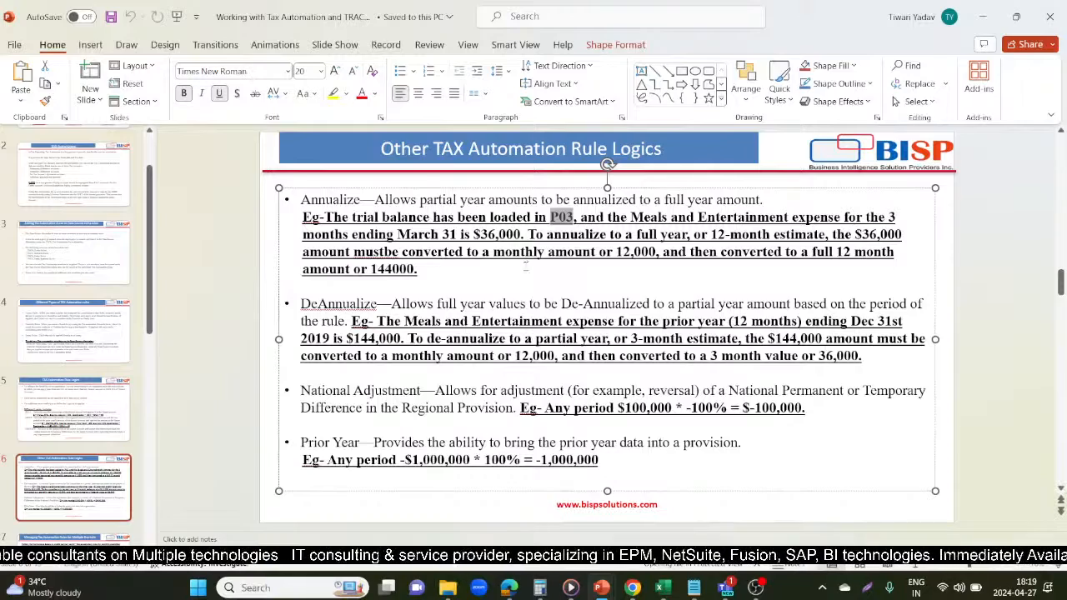
left_click(663, 588)
left_click(658, 500)
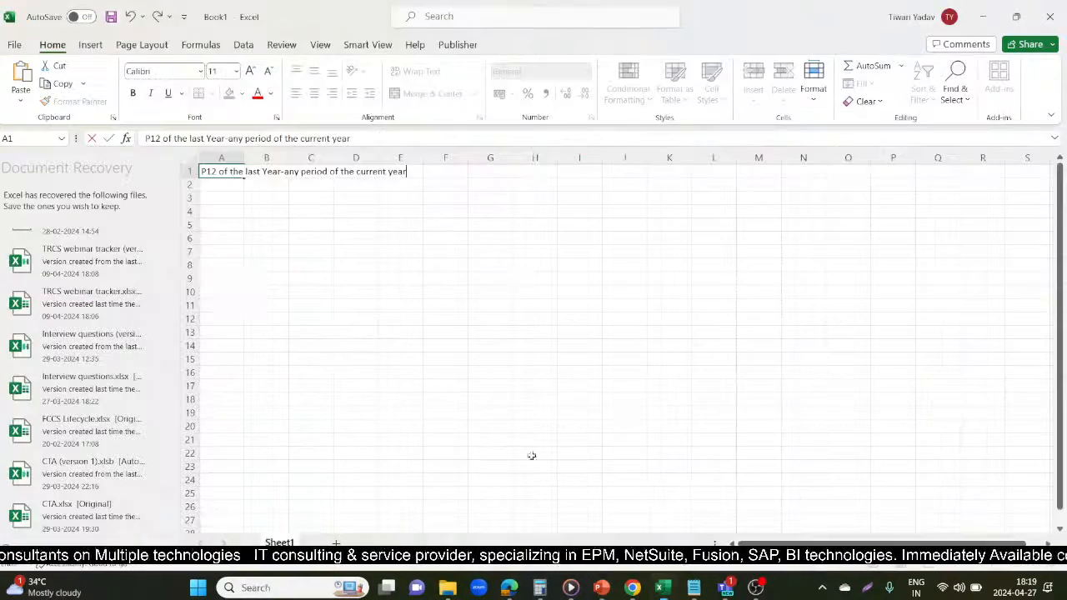
Step: Enter 36000 in cell B7 and calculate the monthly amount in C7 by dividing B7 by 3
left_click(271, 249)
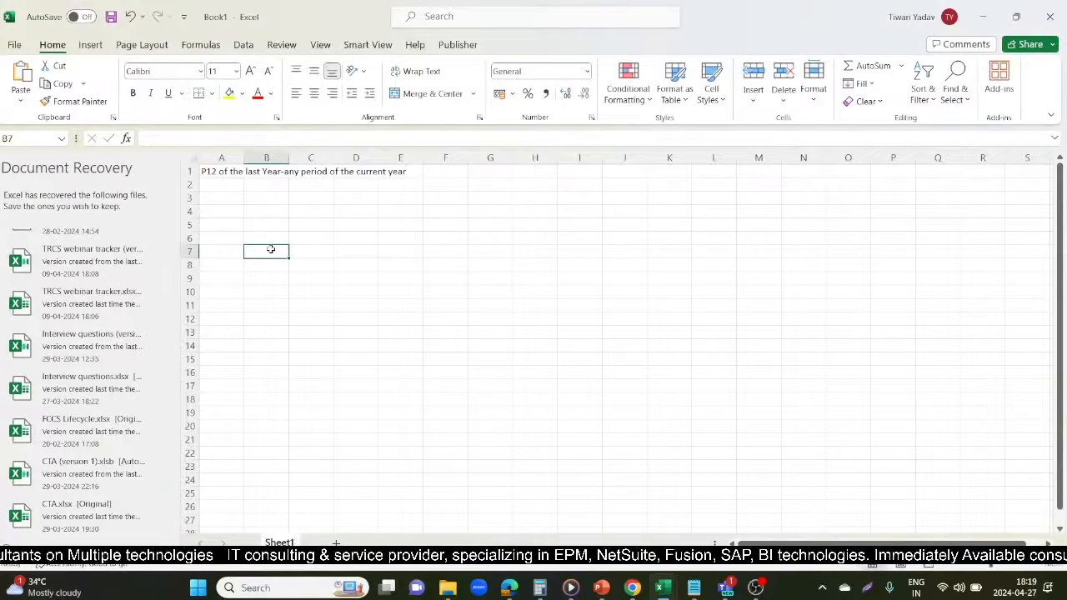
type("36000")
key("Tab")
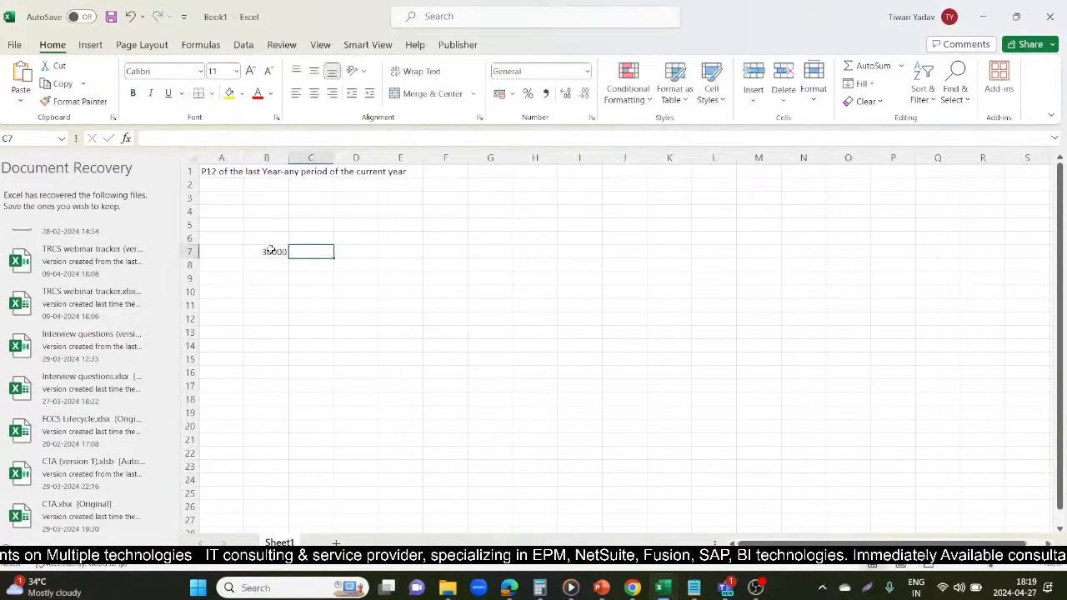
type("=")
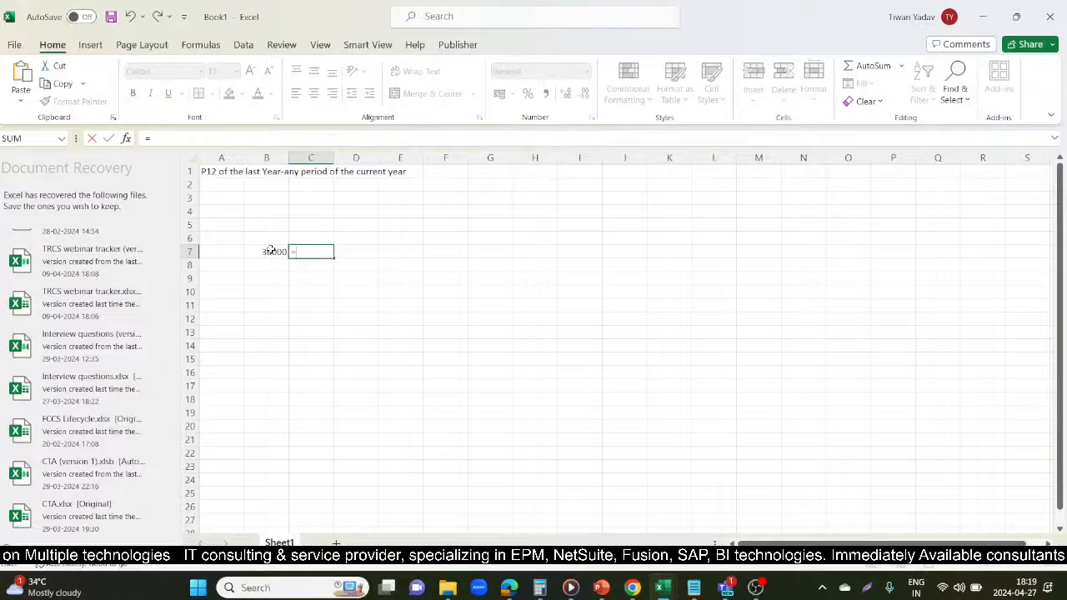
left_click(271, 250)
type("/3")
key("Return")
Step: Calculate the annualized amount in cell D7 with the formula =C7*12
key("Right")
key("Up")
type("=")
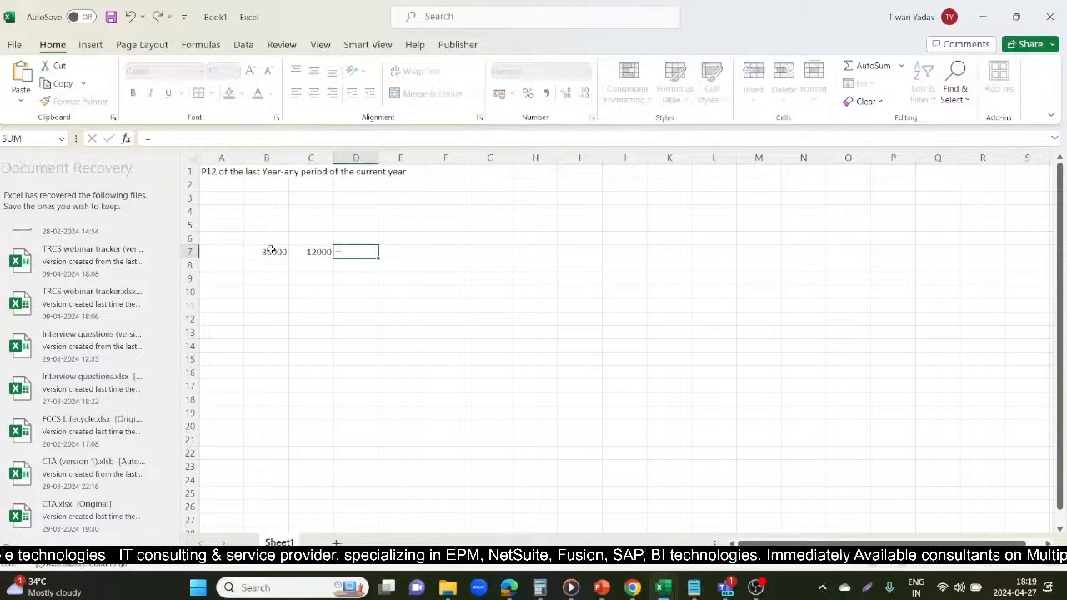
type("C7*12")
key("Return")
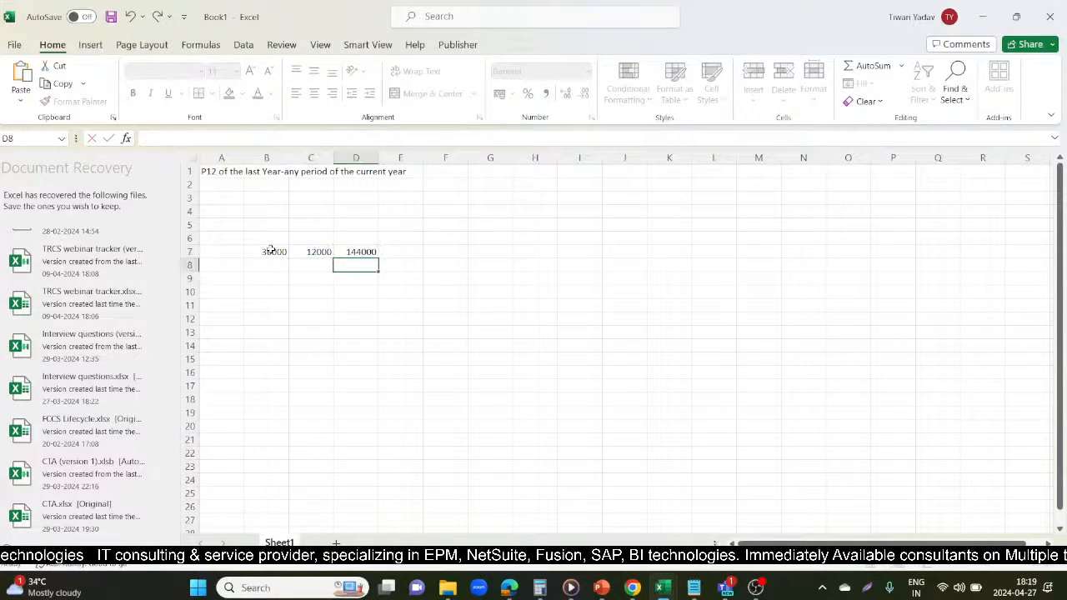
left_click(364, 250)
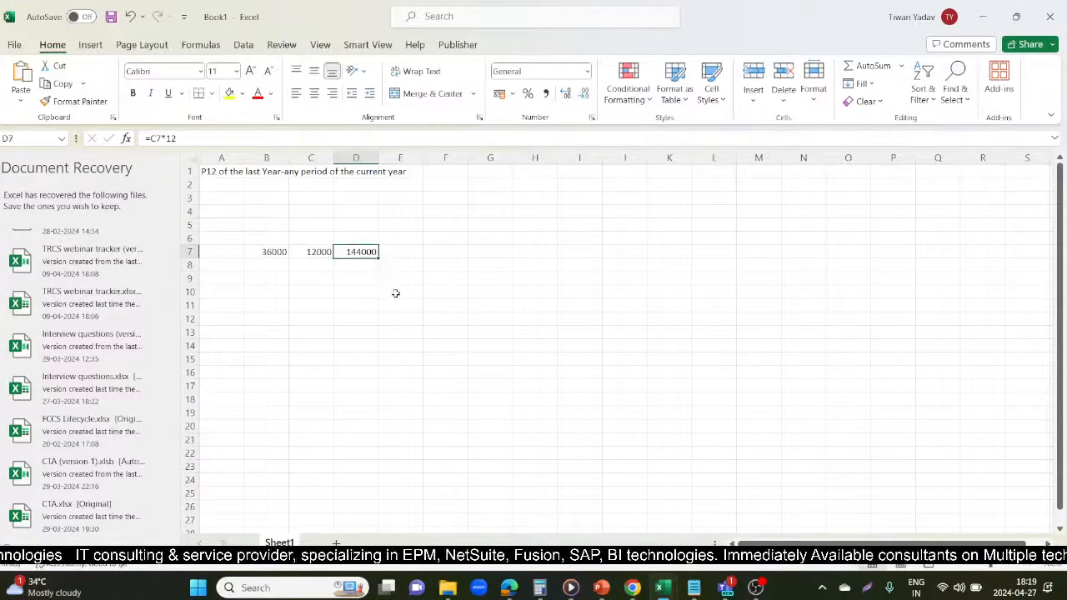
Step: Switch back to the PowerPoint slide and highlight the 144,000 amounts in the DeAnnualize and Annualize examples
key("alt+Tab")
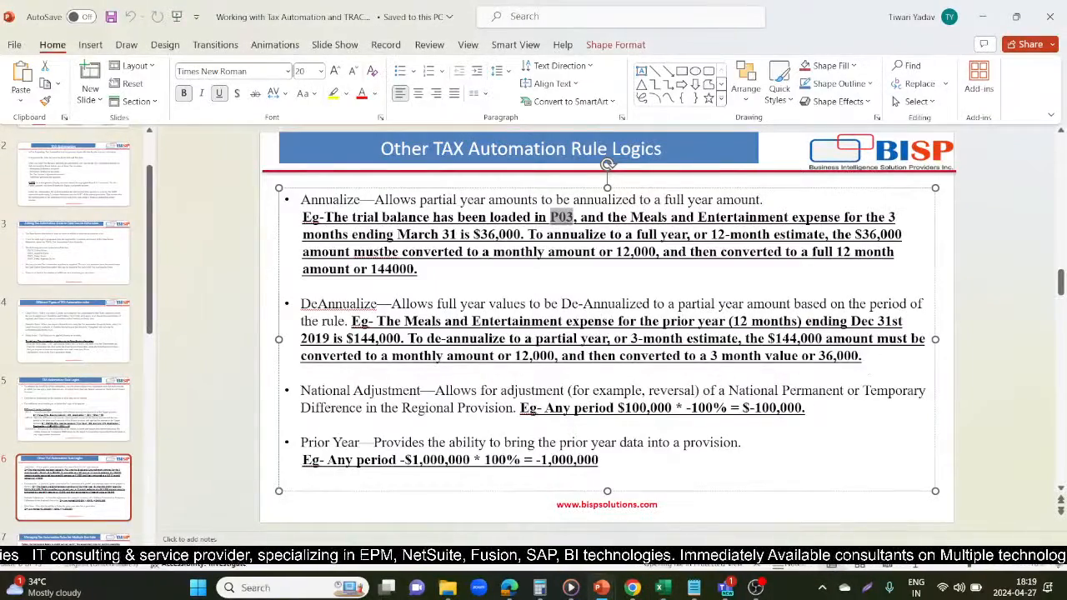
left_click_drag(767, 338, 903, 339)
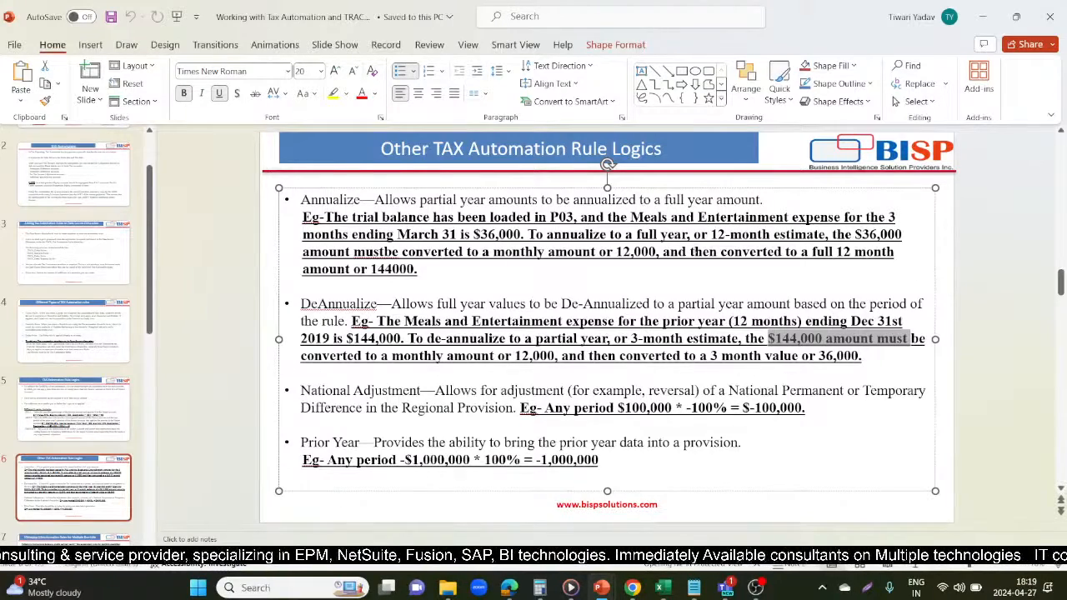
left_click_drag(421, 272, 385, 272)
left_click(398, 287)
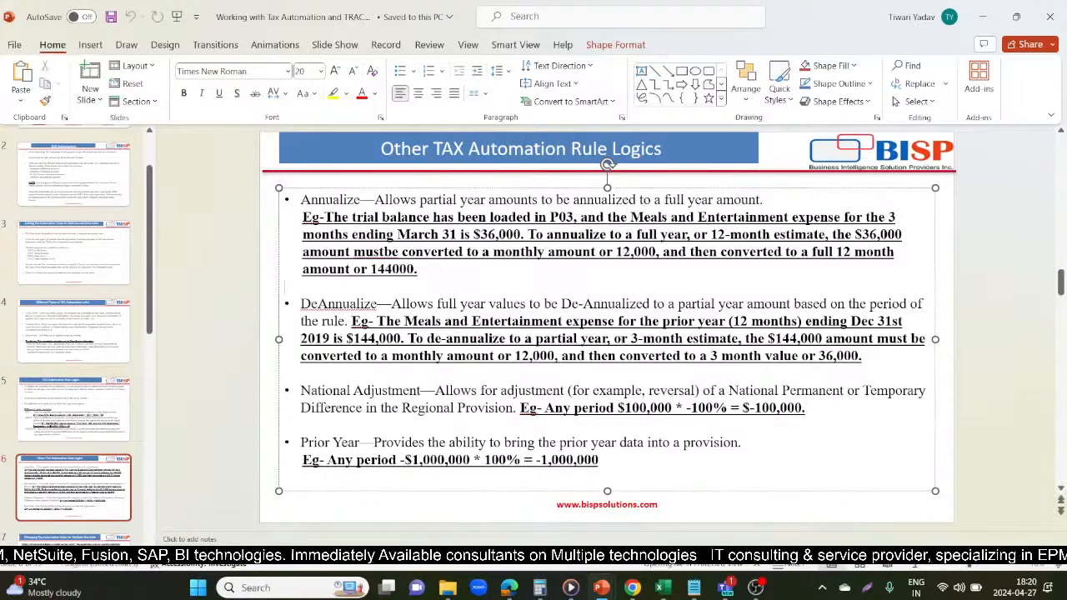
Step: Switch to the Excel workbook and calculate the monthly amount in cell D9 by dividing D7 by 12
key("alt+Tab")
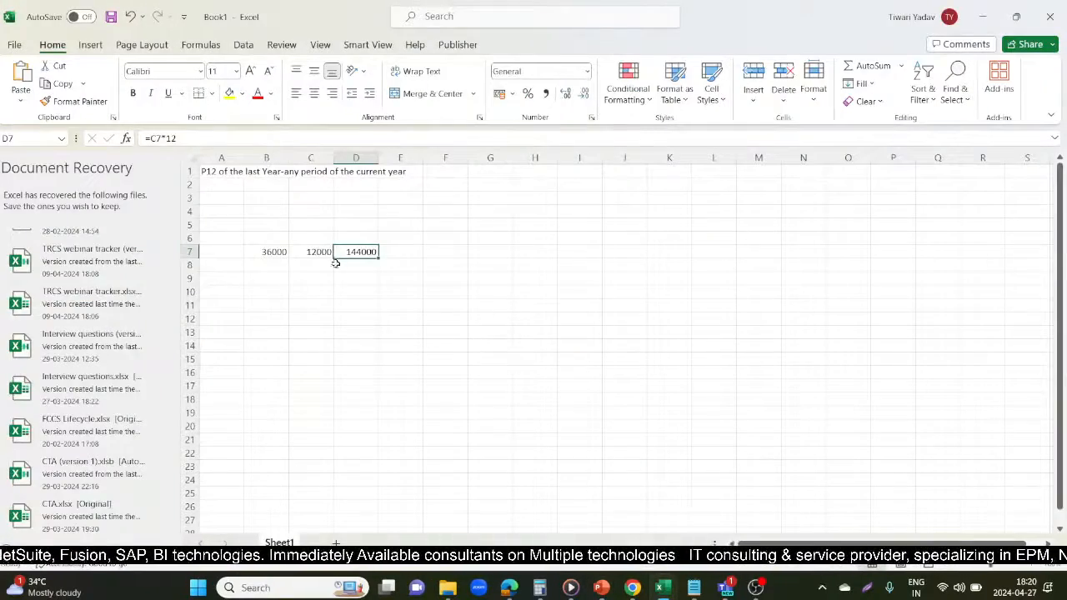
left_click(404, 252)
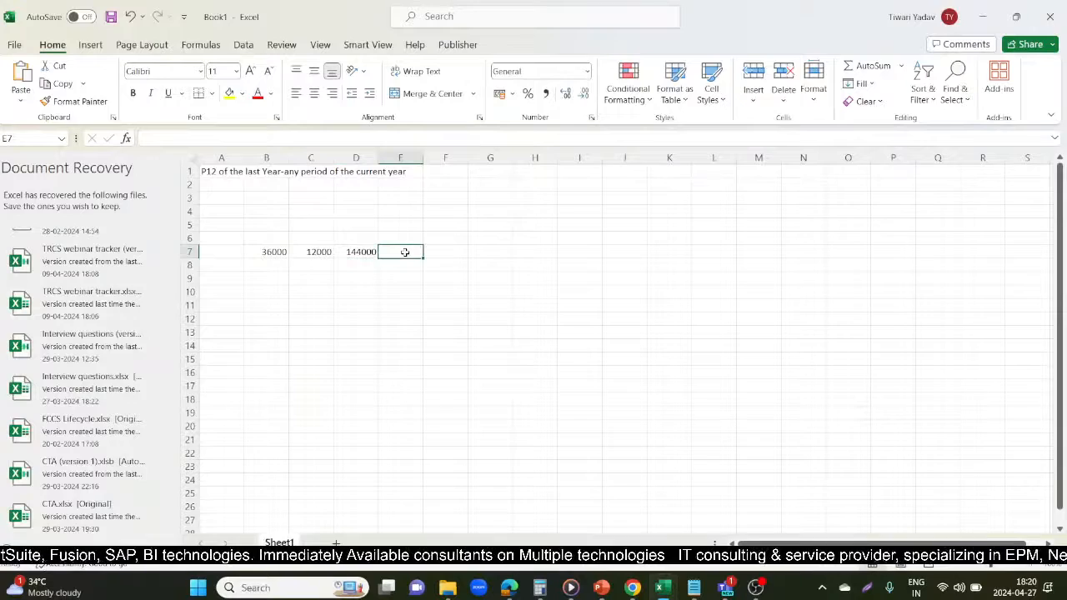
left_click(342, 277)
type("=")
left_click(362, 253)
type("/12")
key("Return")
Step: Calculate the de-annualized three-month amount in cell E9 with the formula =D9*3
left_click(363, 278)
left_click(406, 278)
type("=")
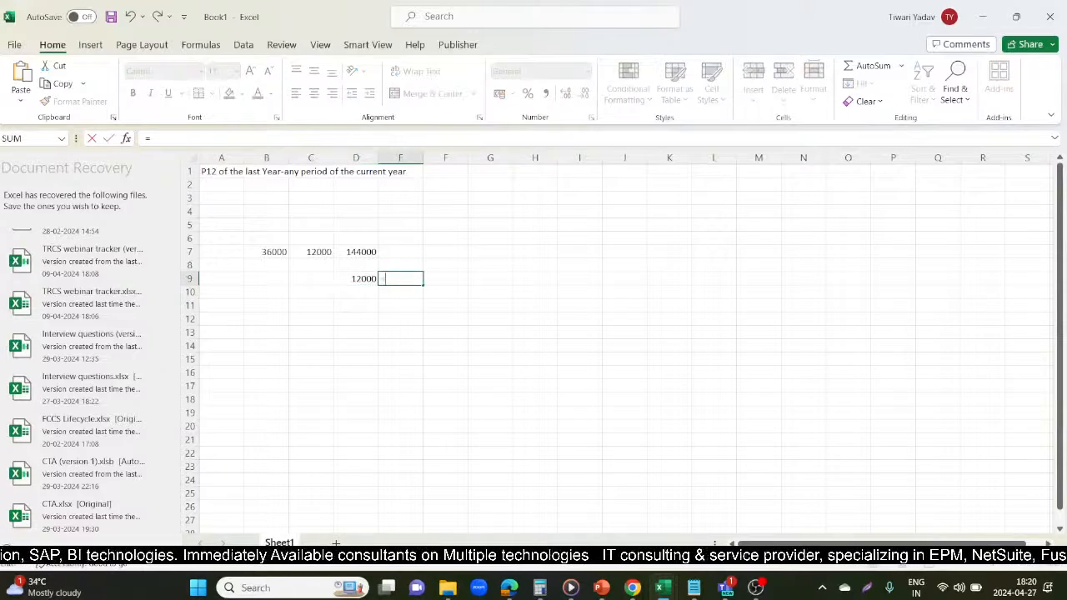
left_click(354, 277)
type("*36000")
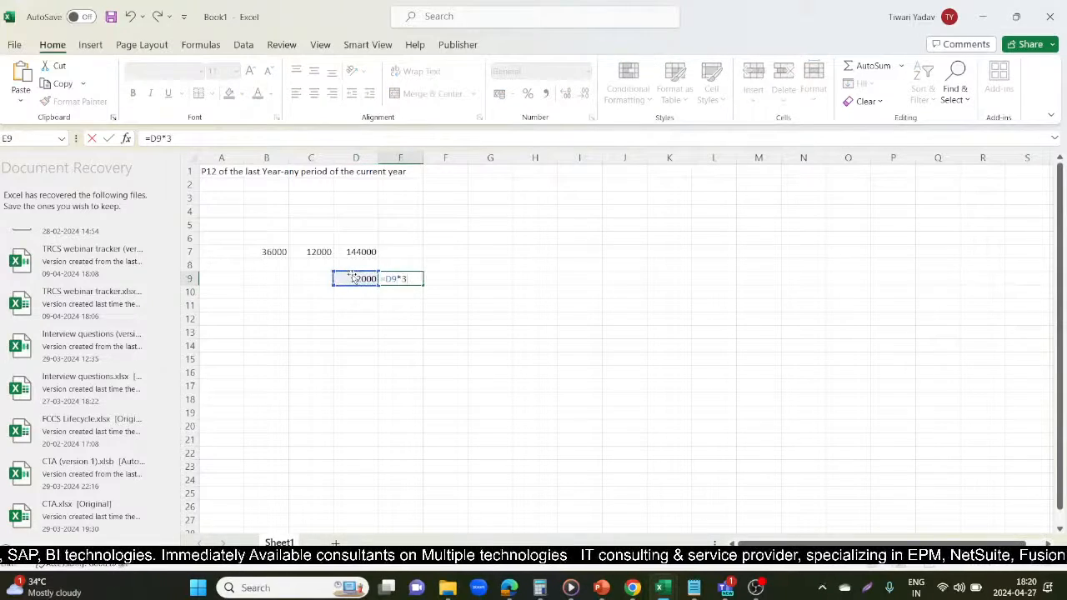
key("Return")
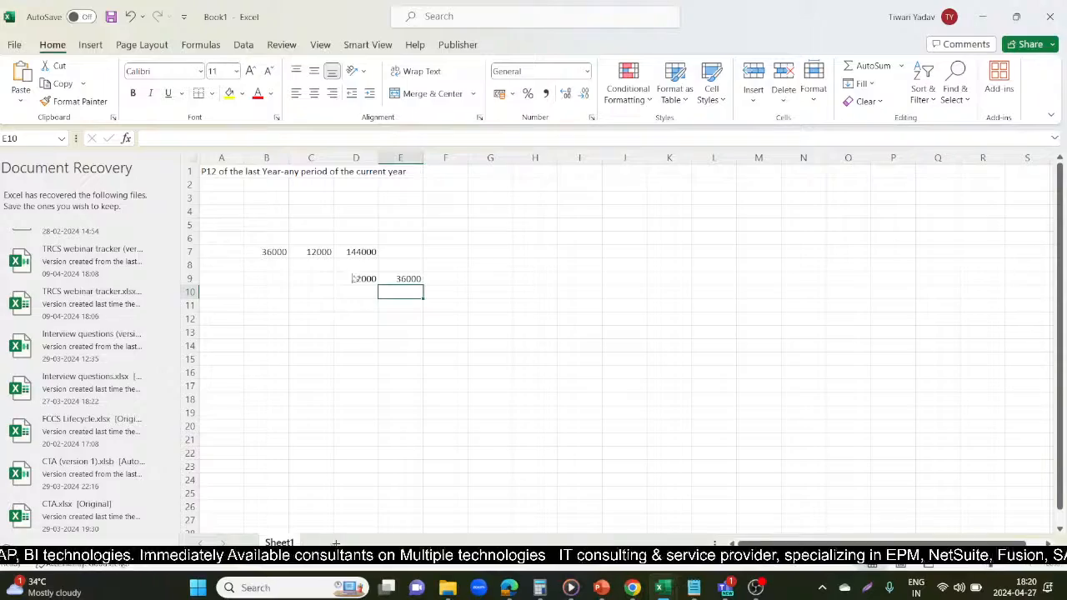
Step: Return to the PowerPoint slide and highlight the end of the DeAnnualize example and the $100,000 in the National Adjustment example
key("alt+Tab")
left_click_drag(880, 360, 497, 356)
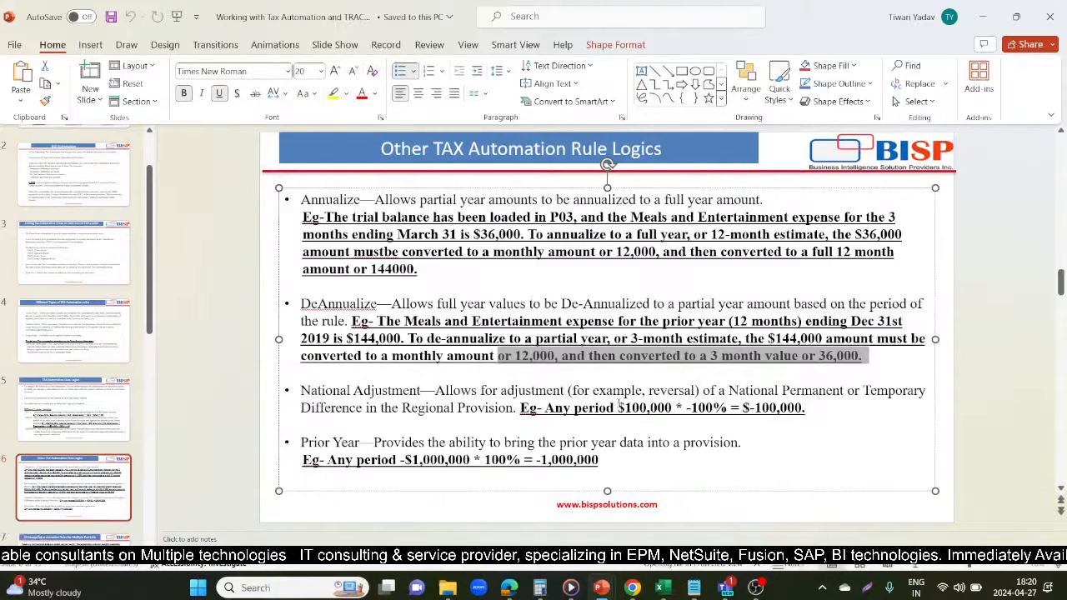
left_click_drag(617, 407, 672, 408)
Step: Switch to the Excel workbook and enter 100000 in cell E14
key("alt+Tab")
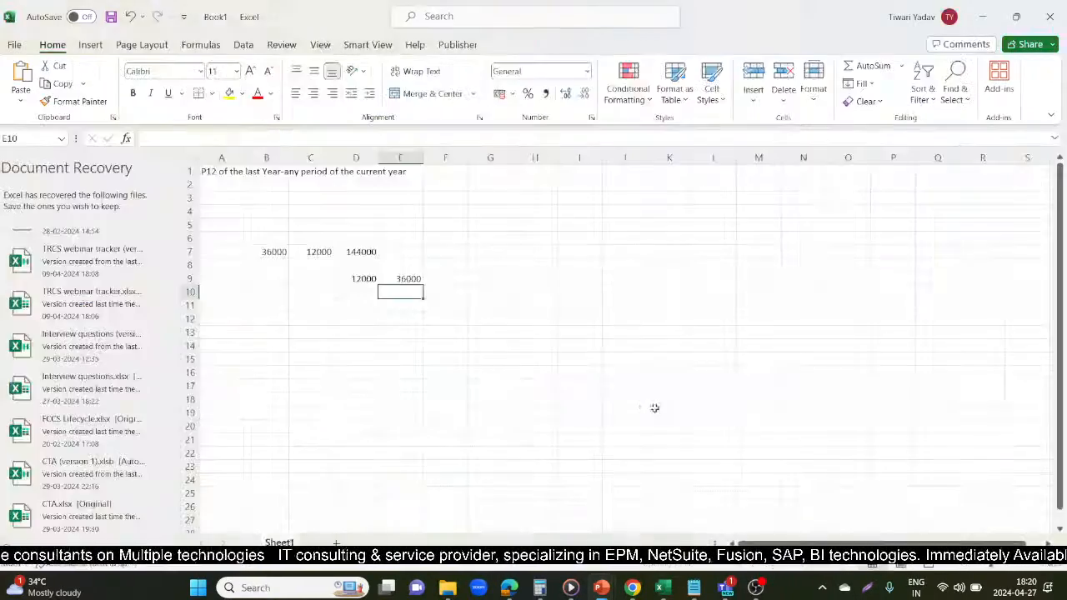
left_click(385, 348)
type("100000")
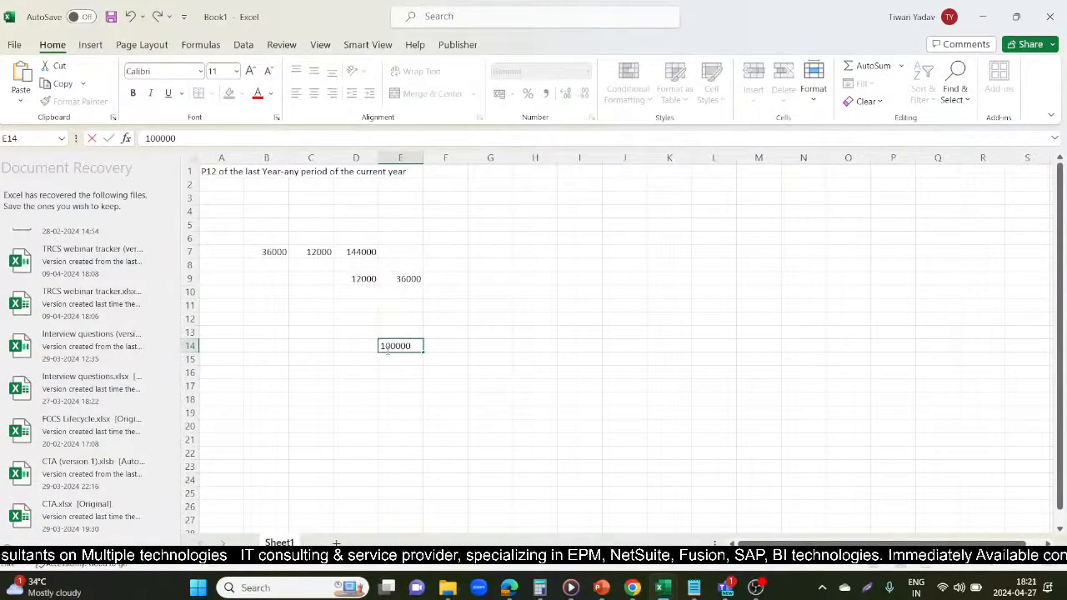
key("Return")
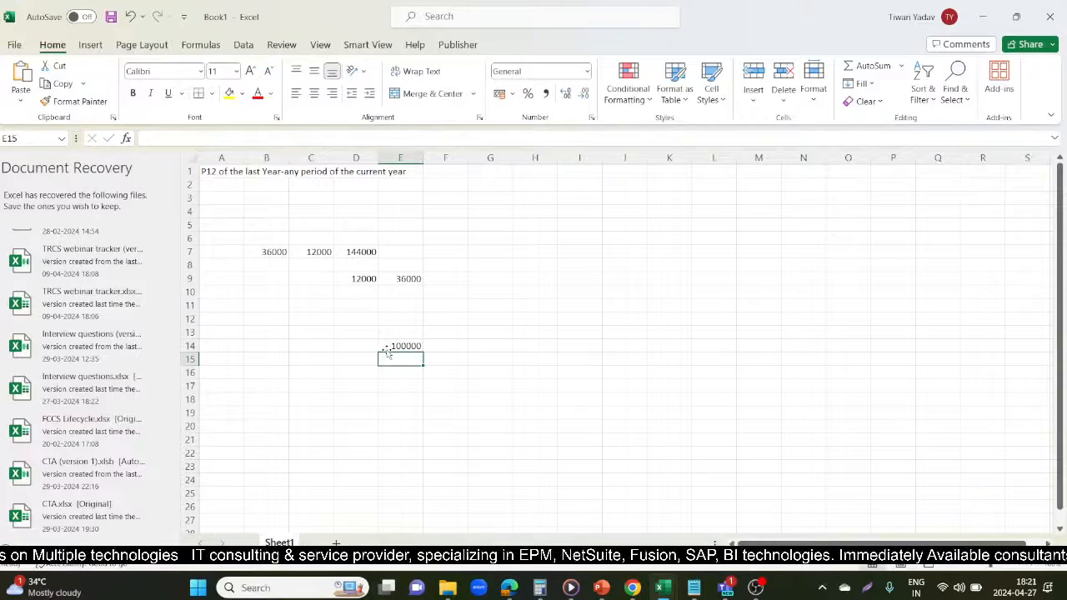
Step: Enter the national adjustment formula =-E14*100 in cell E15, accepting Excel's suggested formula correction
type("=")
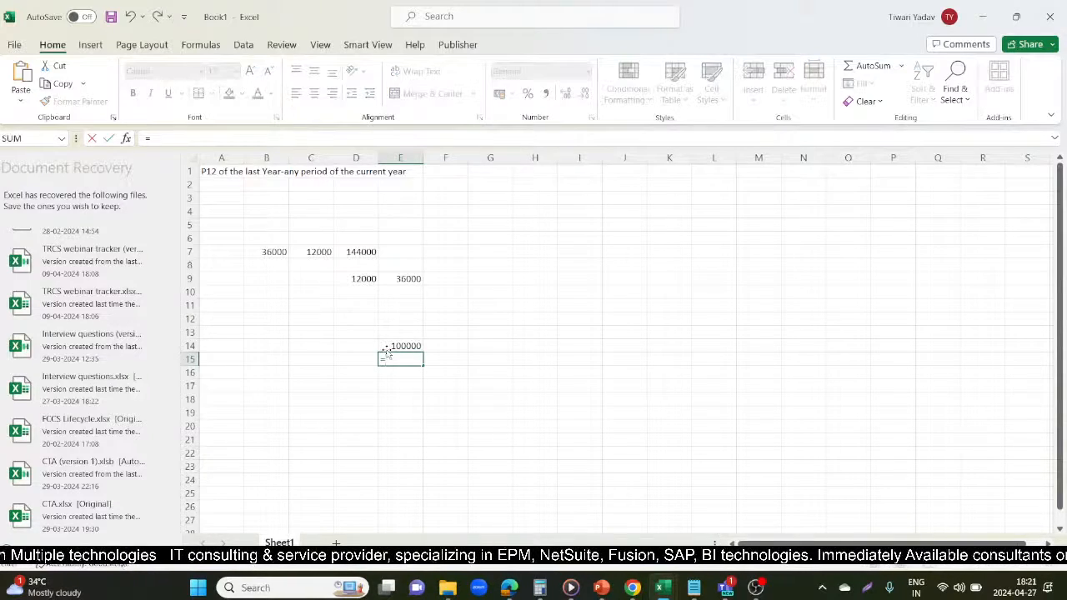
left_click(398, 344)
type("*10")
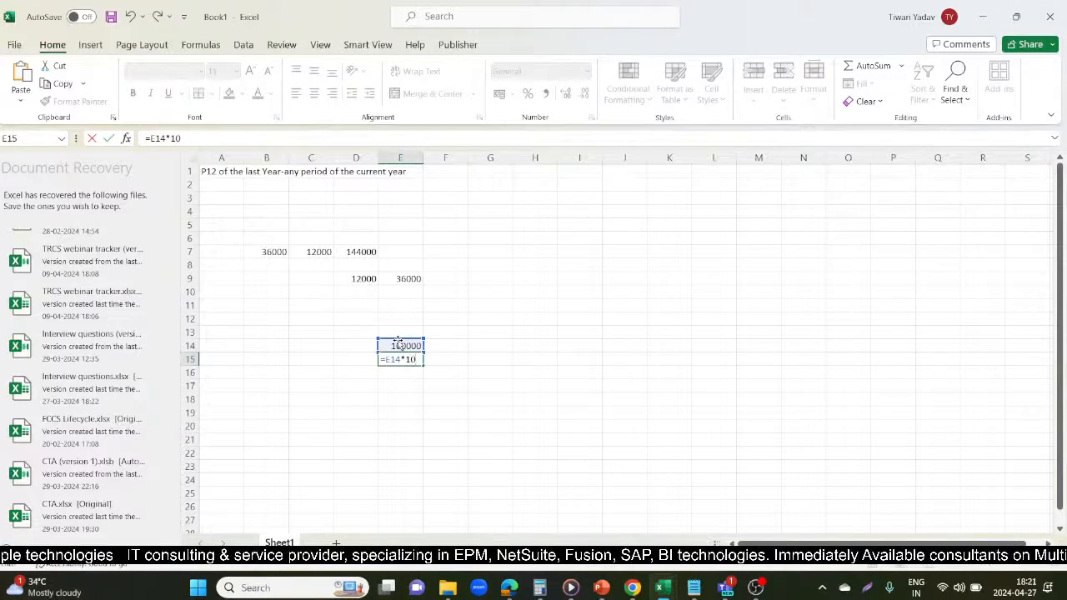
type("0*")
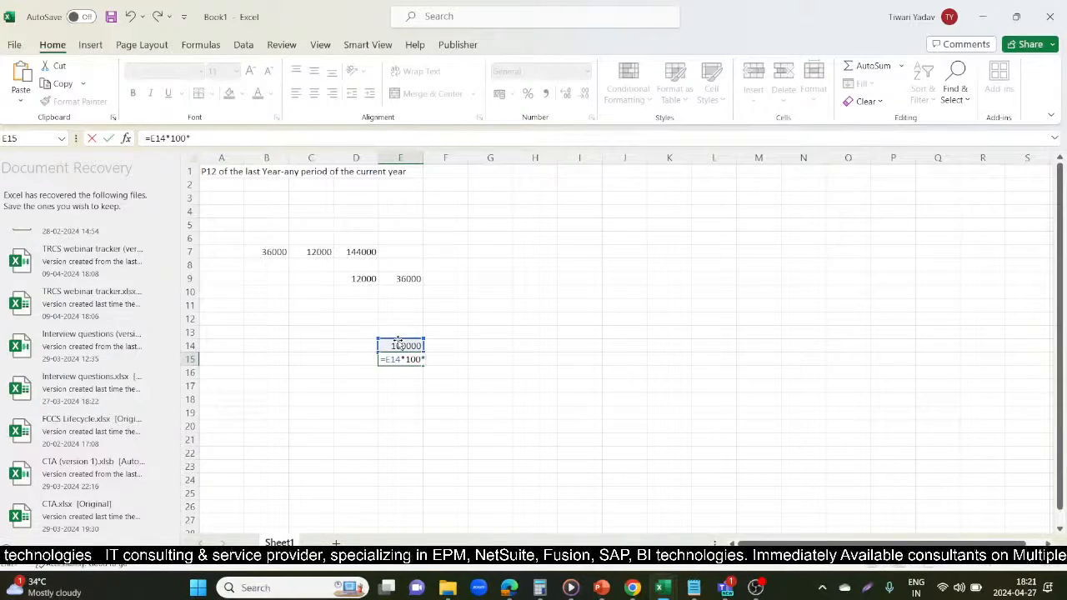
left_click(150, 139)
type("*")
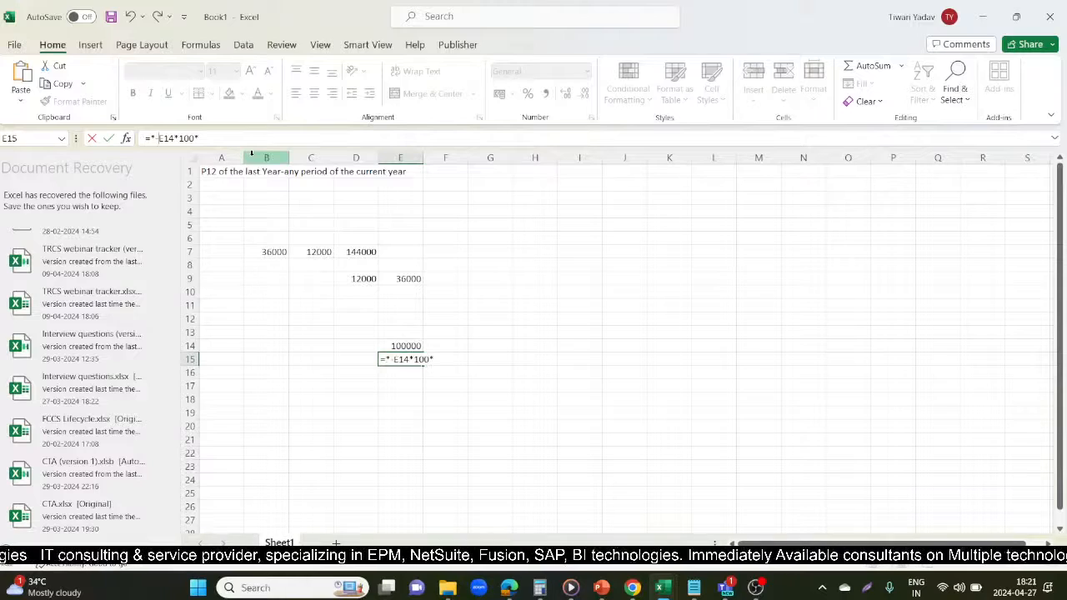
key("BackSpace")
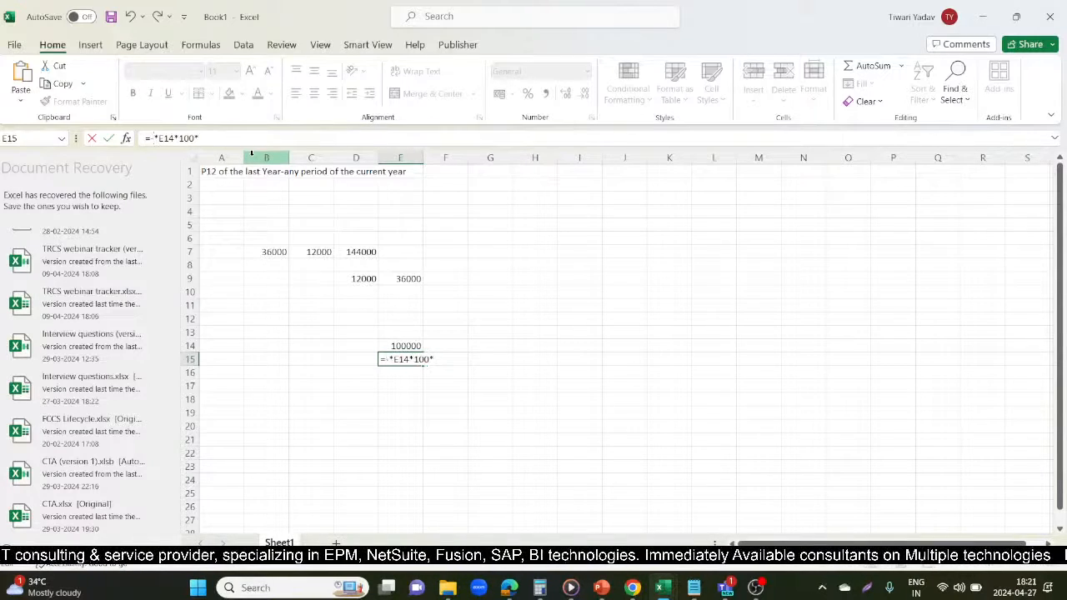
key("Return")
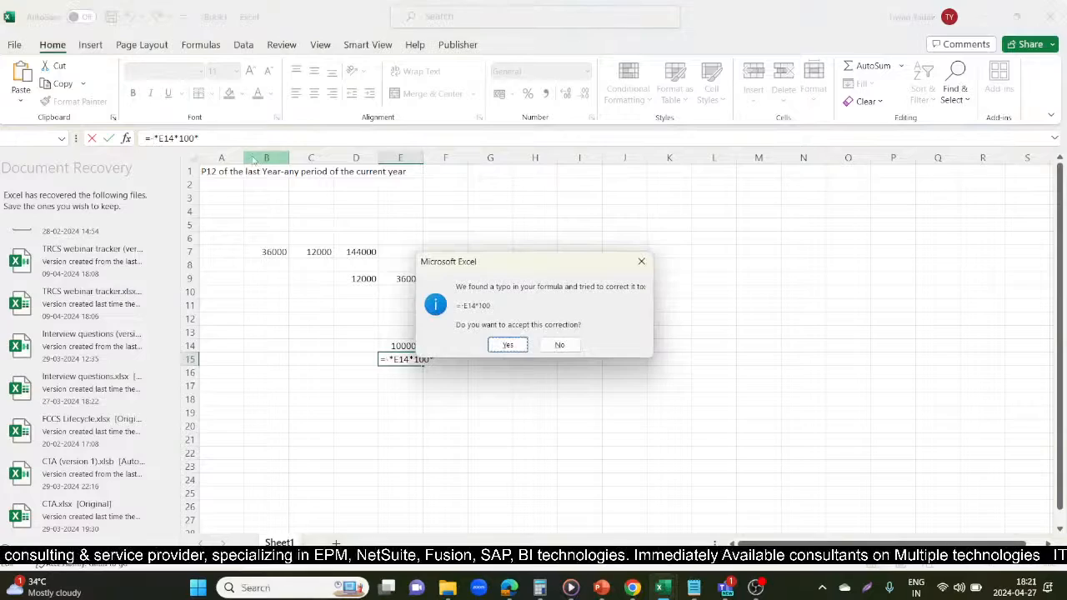
left_click(641, 261)
left_click(687, 237)
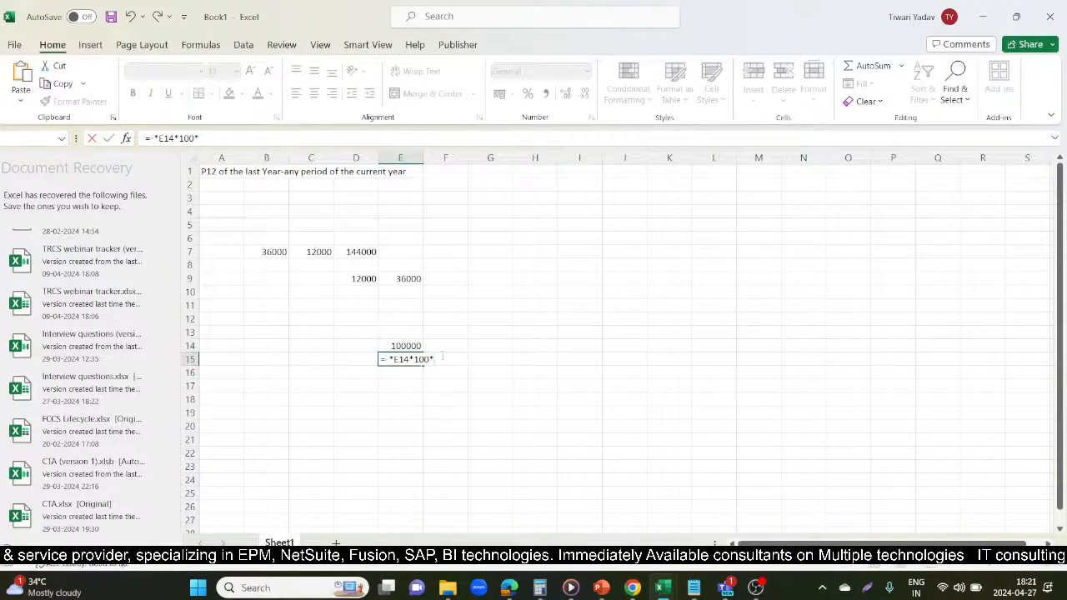
key("Return")
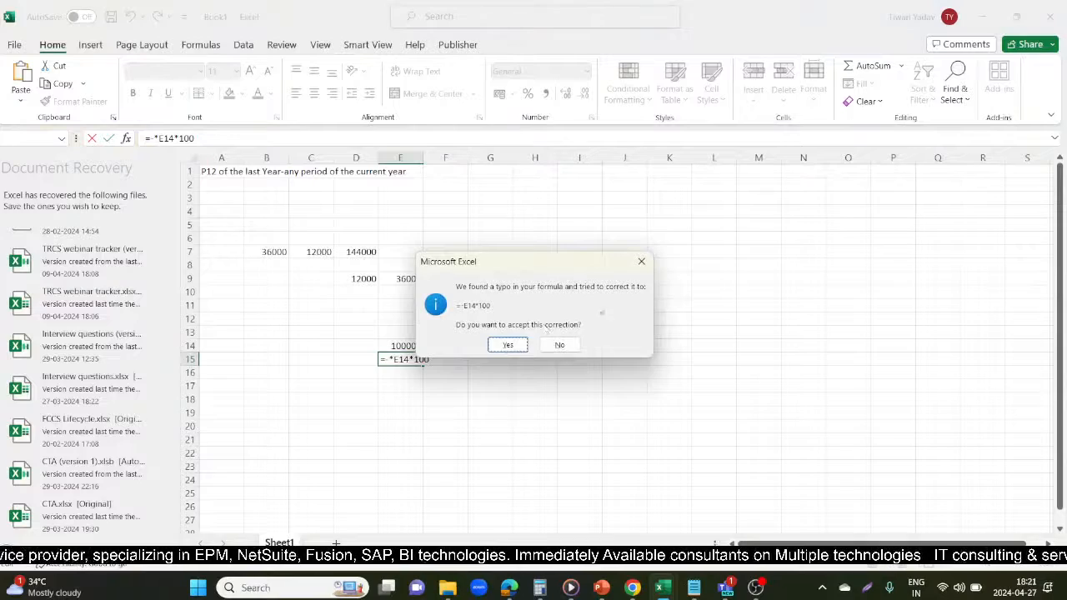
left_click(507, 344)
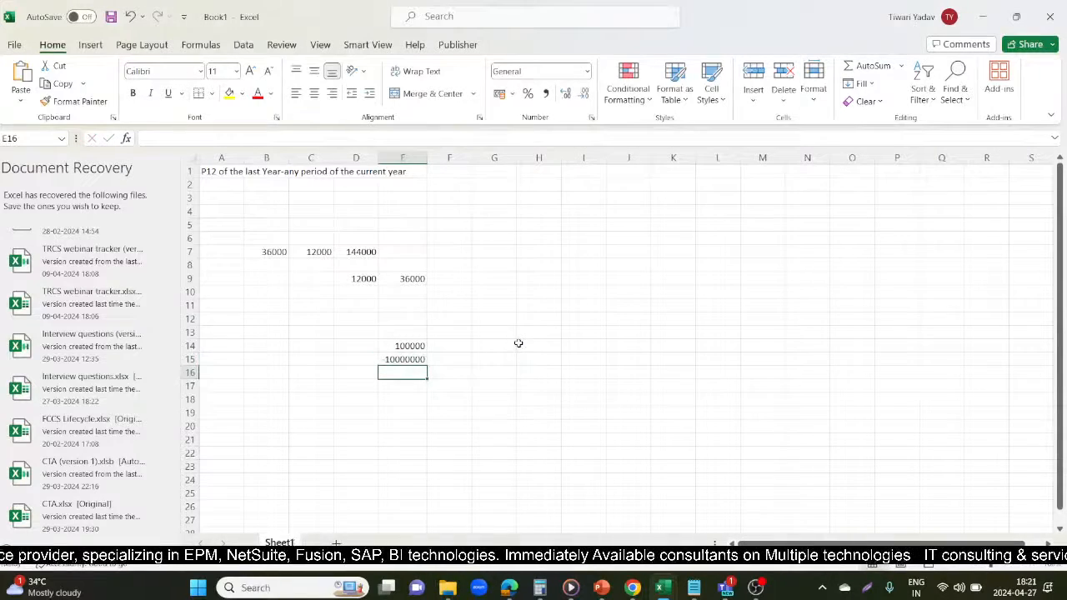
Step: Change the formula in cell E15 to =-E14*100% and select E14 and E15 to compare them
left_click(407, 359)
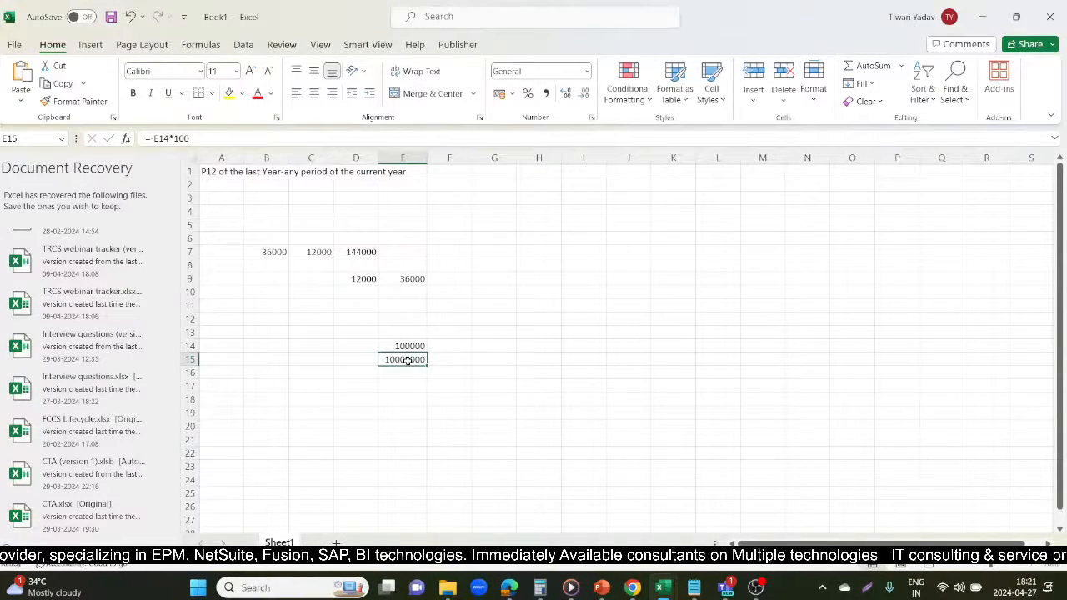
left_click(211, 140)
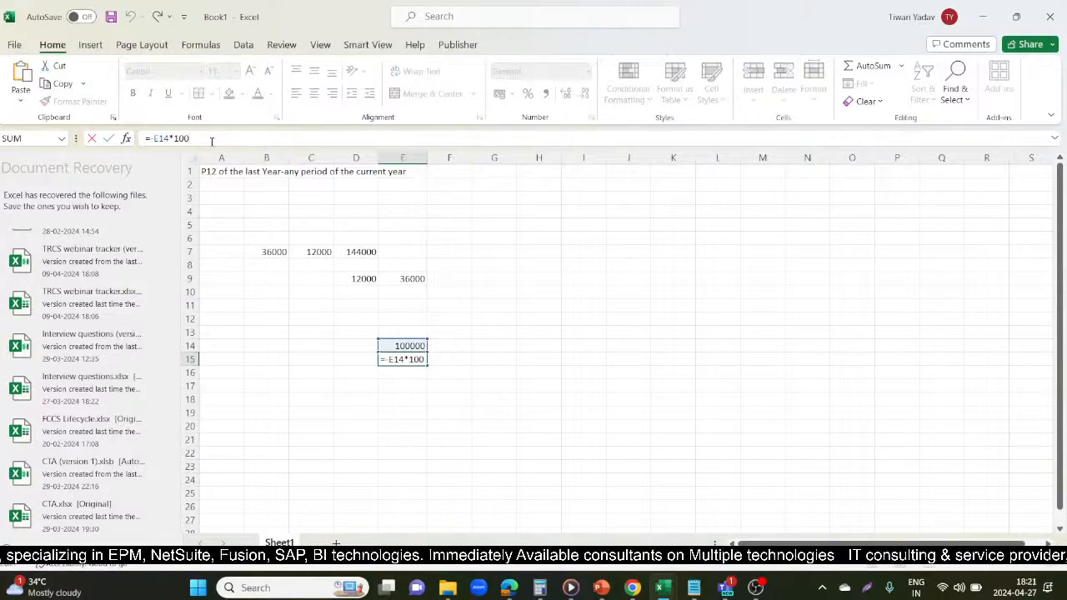
type("%")
key("Return")
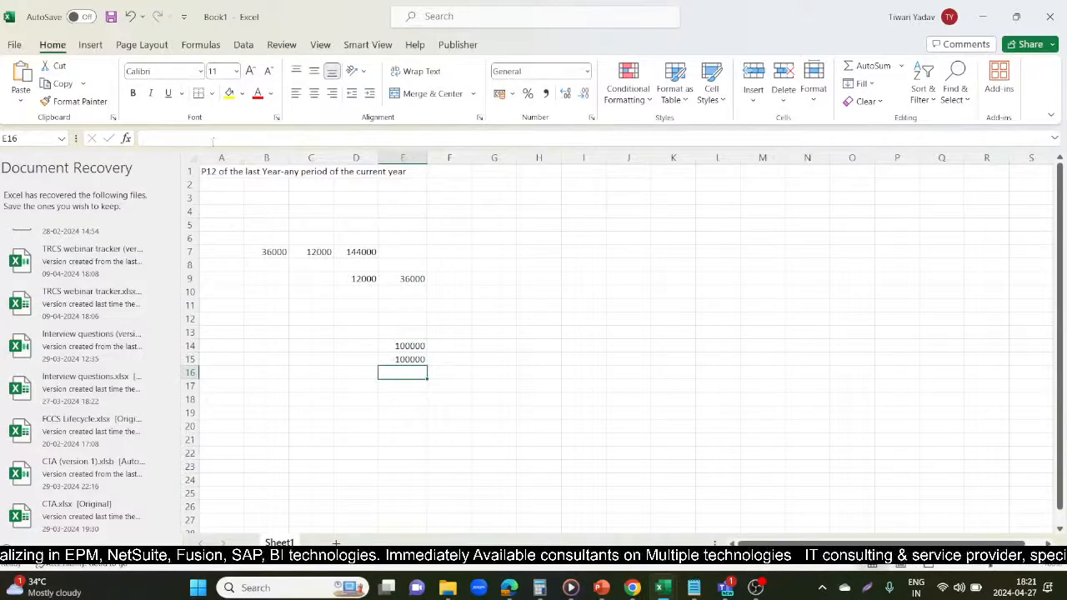
left_click(415, 342)
left_click_drag(414, 341, 415, 357)
left_click(464, 413)
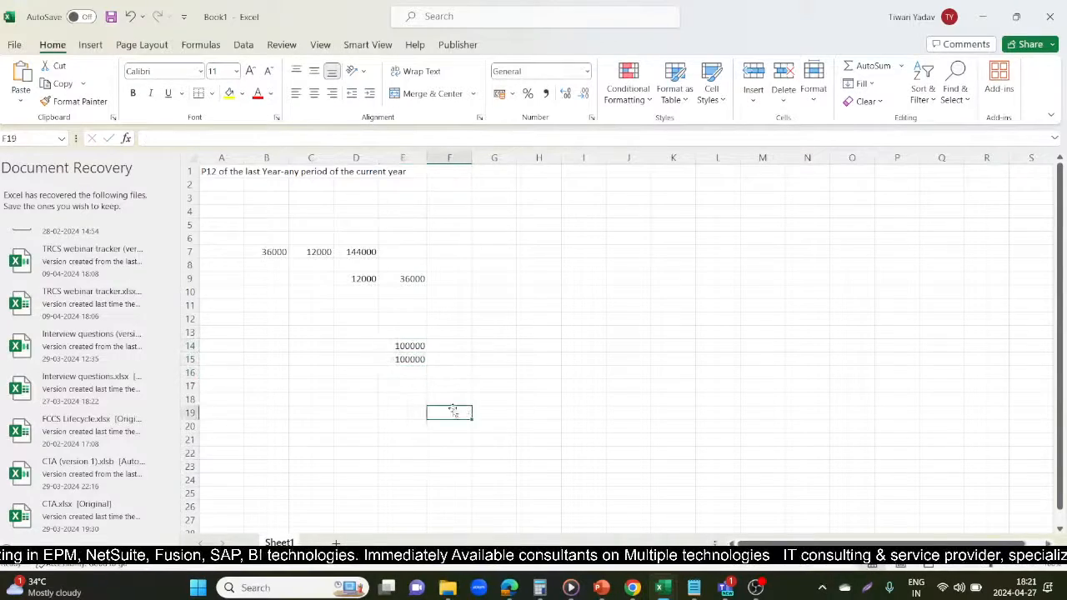
left_click(404, 361)
Step: Switch back to PowerPoint and open slide 7, Managing Tax Automation Rules for Multiple Domicile
key("alt+Tab")
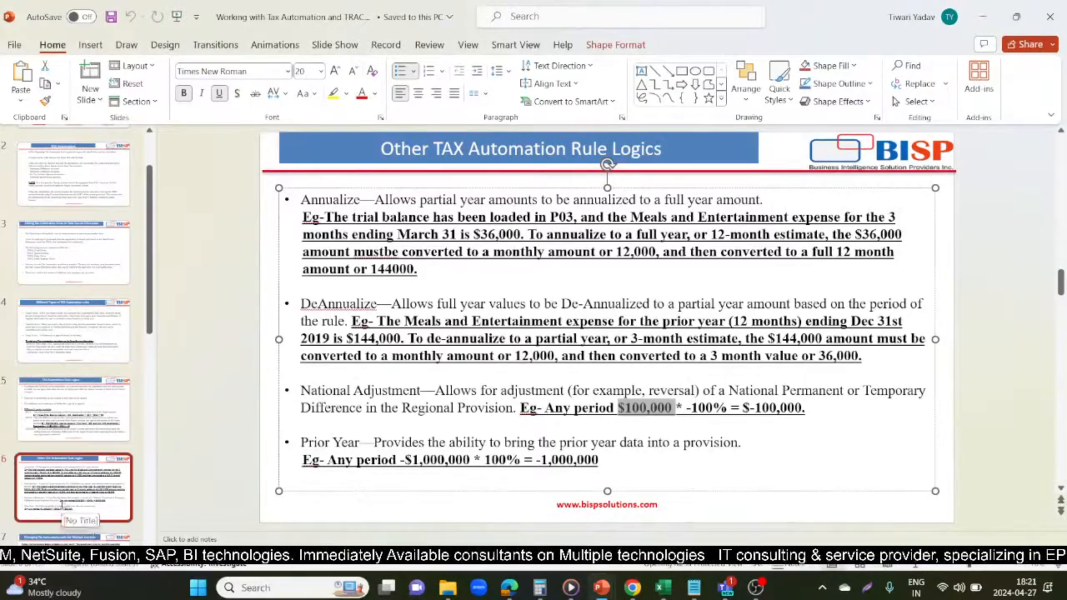
scroll(53, 492, "down", 1)
left_click(77, 482)
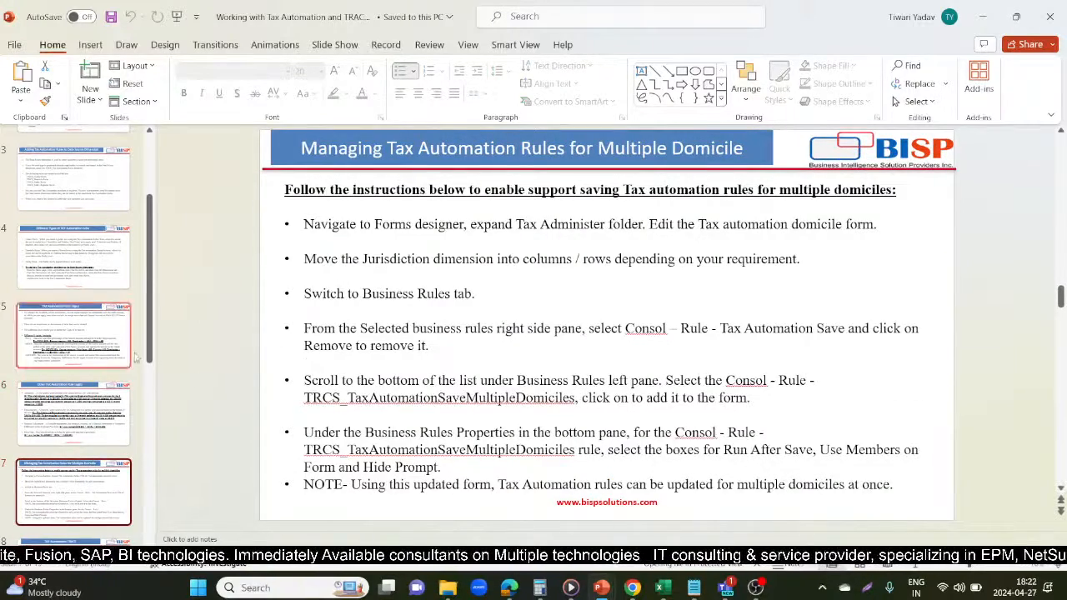
Step: Open slide 8, TAX Automation TRACE, in the presentation
scroll(123, 353, "down", 1)
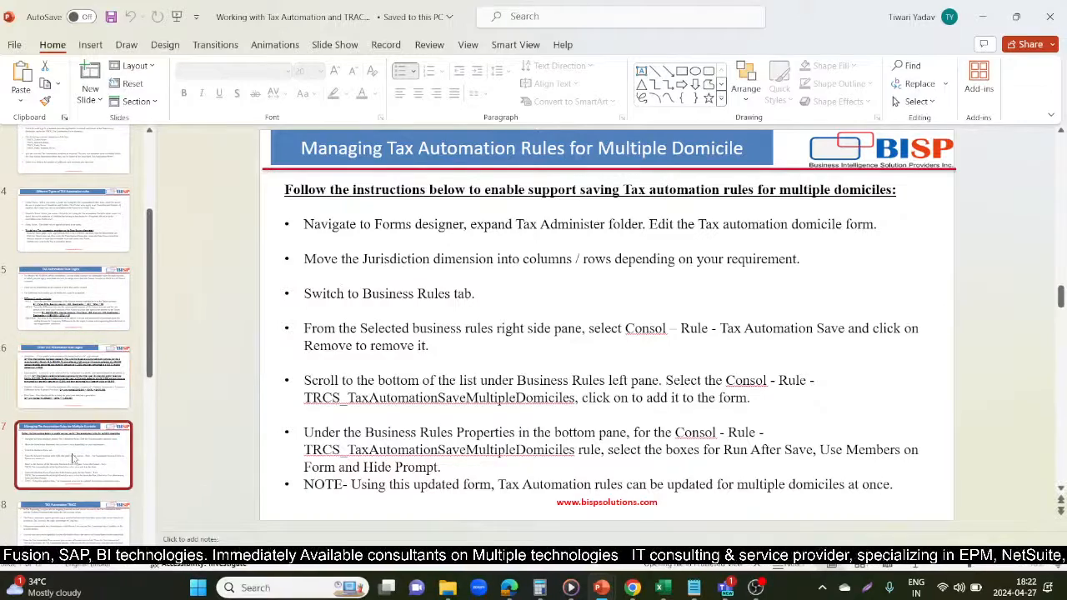
scroll(80, 479, "down", 1)
left_click(80, 492)
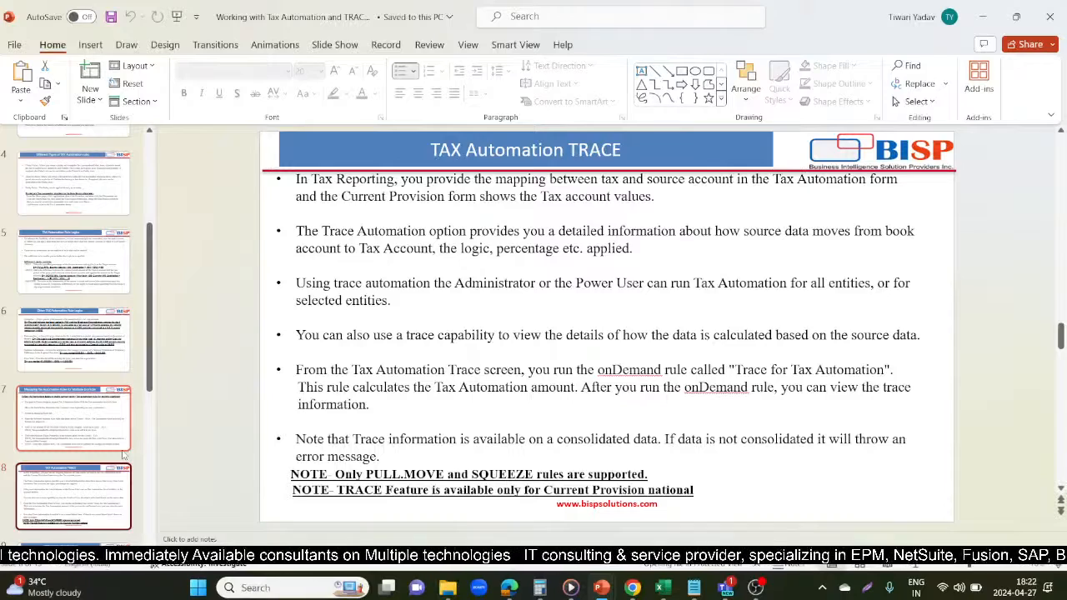
Step: Switch from PowerPoint to the browser window running EPM Cloud Tax Reporting: TRCS
key("alt+Tab")
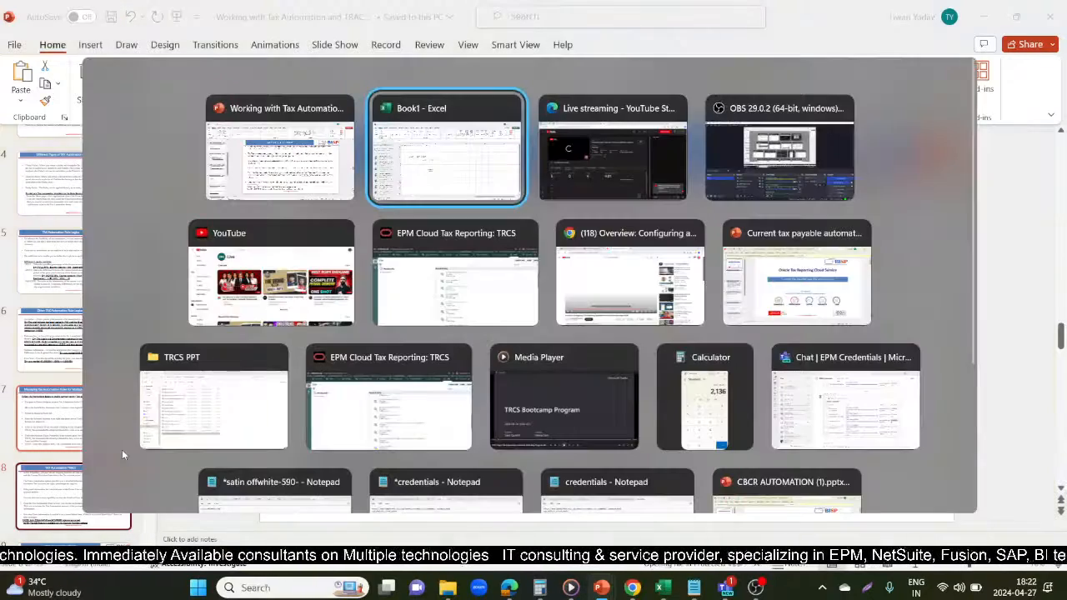
key("alt+Tab")
key("alt+Tab")
key("alt+Tab")
key("alt+Tab")
key("alt+Tab")
key("alt+Tab")
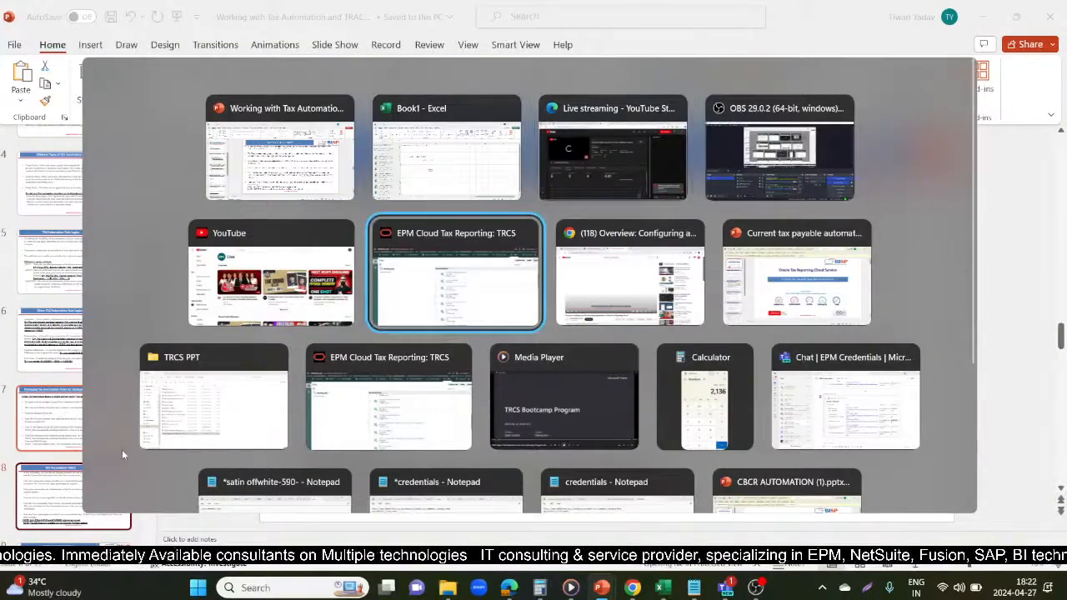
key("alt+Tab")
key("alt+Tab")
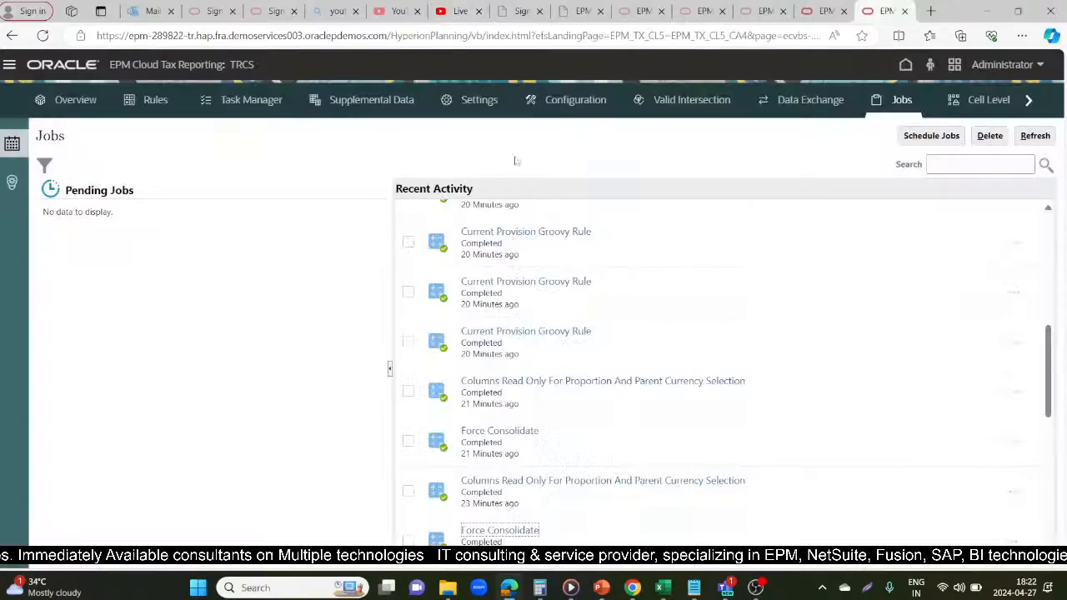
Step: On the Current Provision Trace page, dismiss the Force Consolidate error and return to the TRCS home page
left_click(641, 11)
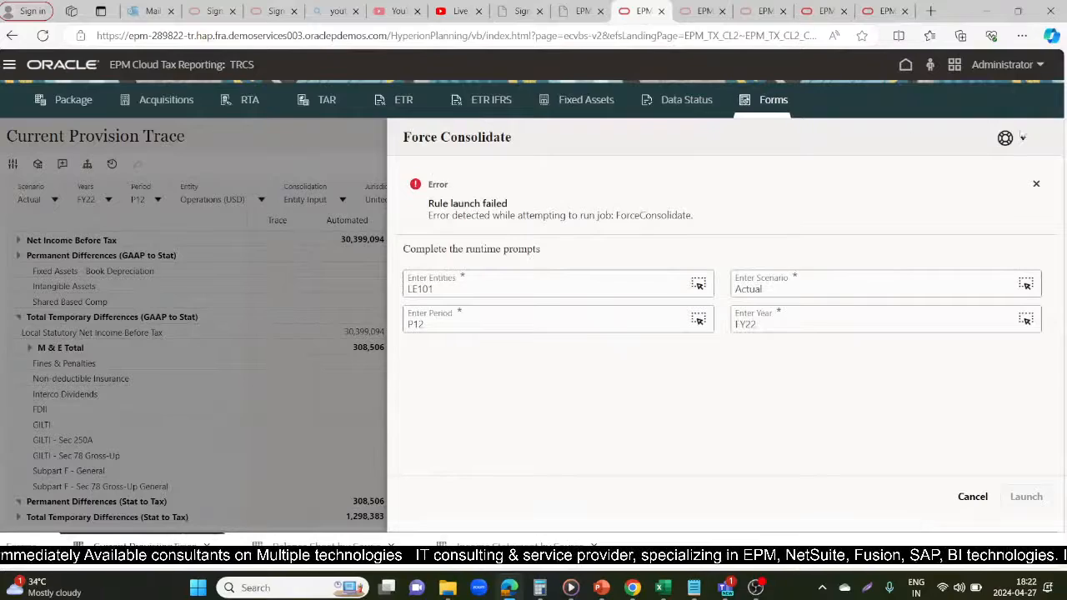
left_click(1036, 183)
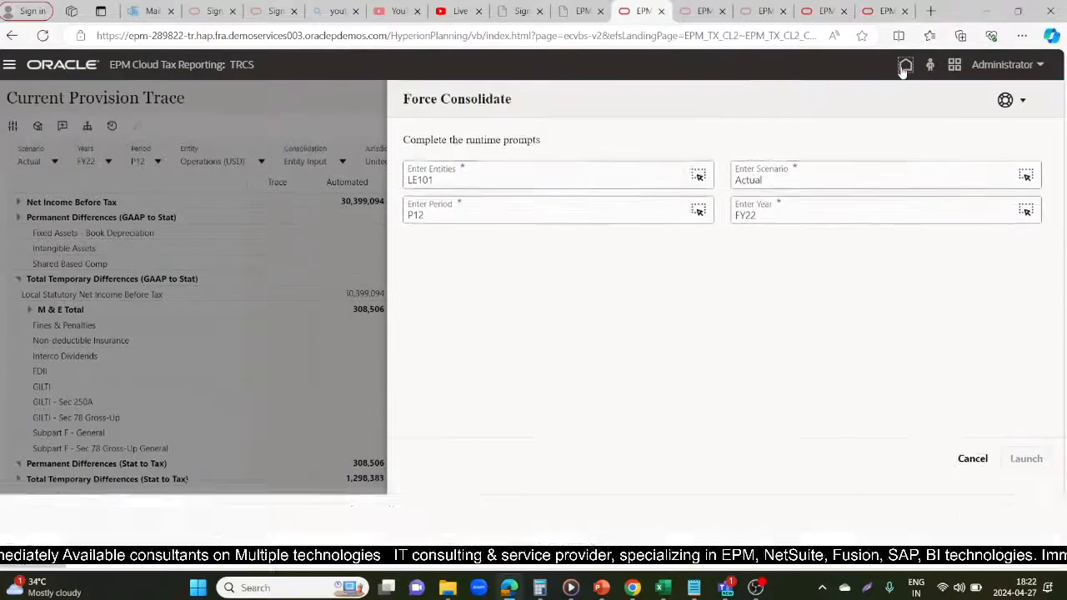
left_click(904, 66)
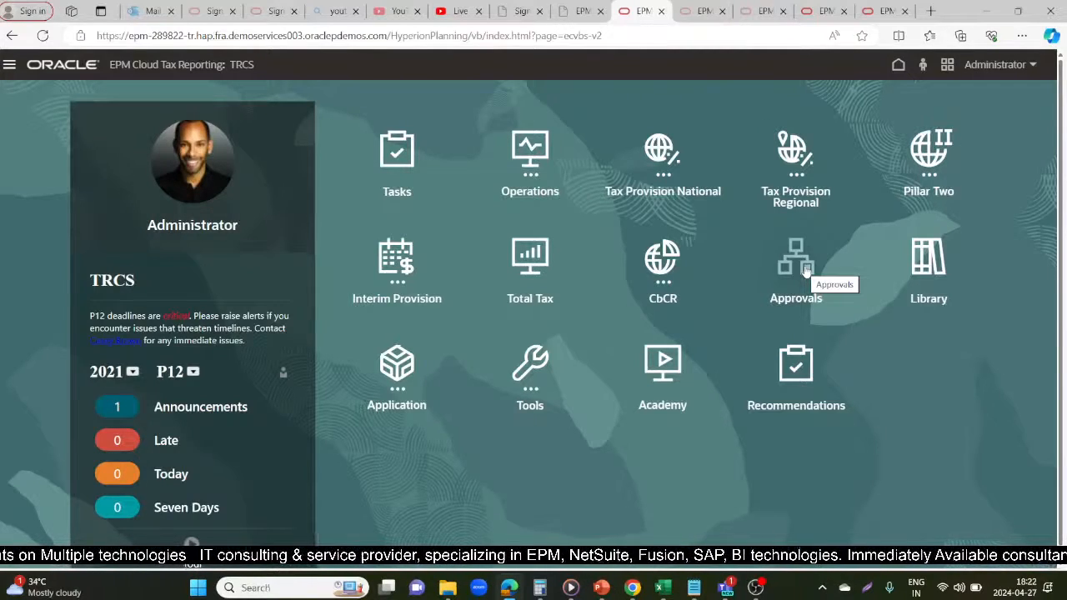
Step: Open Tax Automation from the application's configuration and go through its Domicile Rules and Entity Rules
left_click(396, 367)
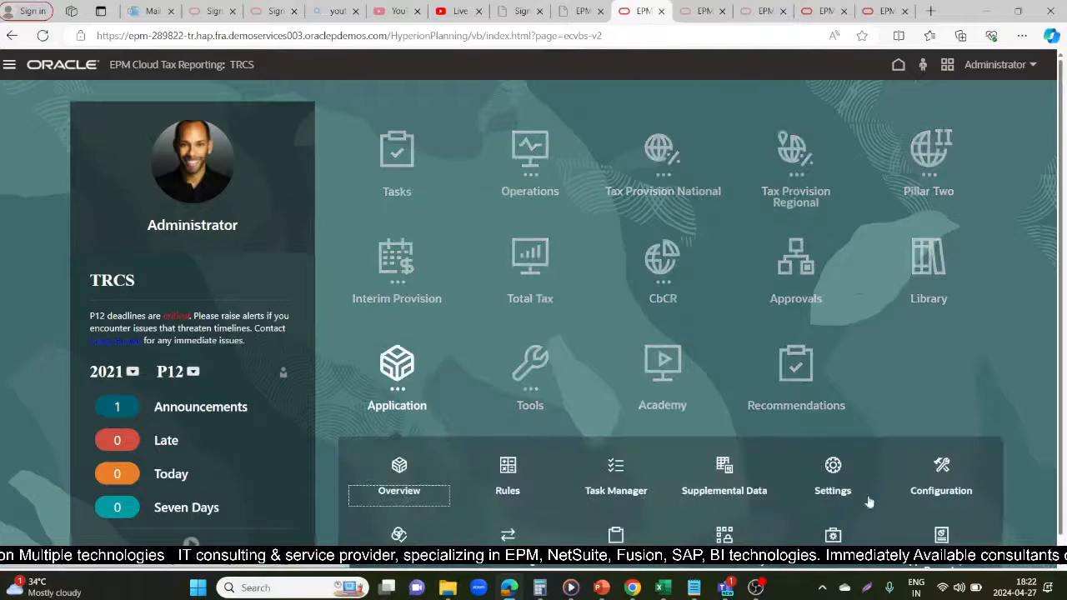
left_click(940, 465)
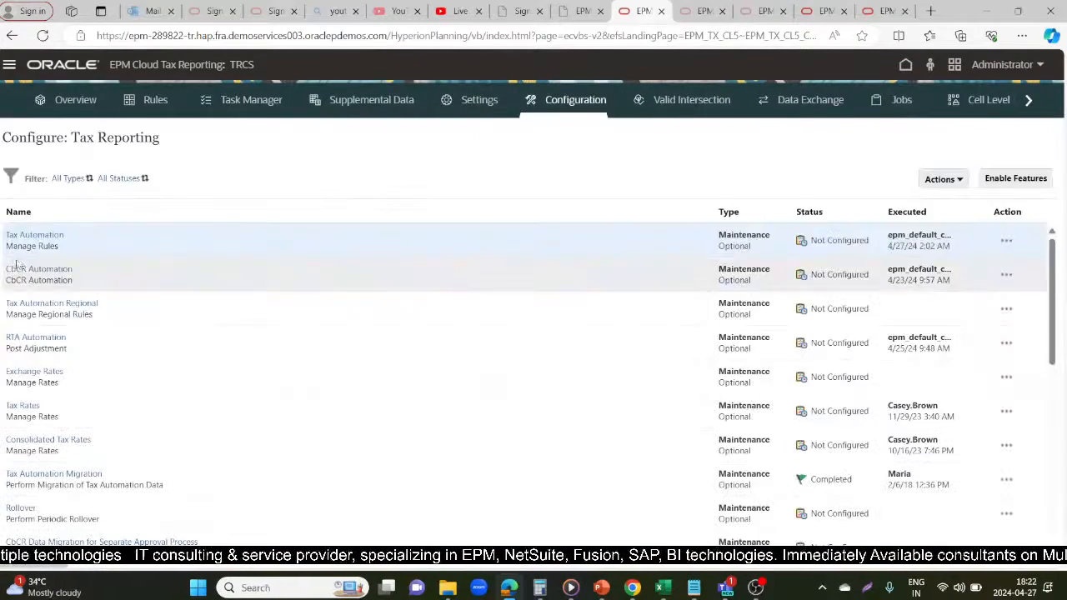
left_click(27, 236)
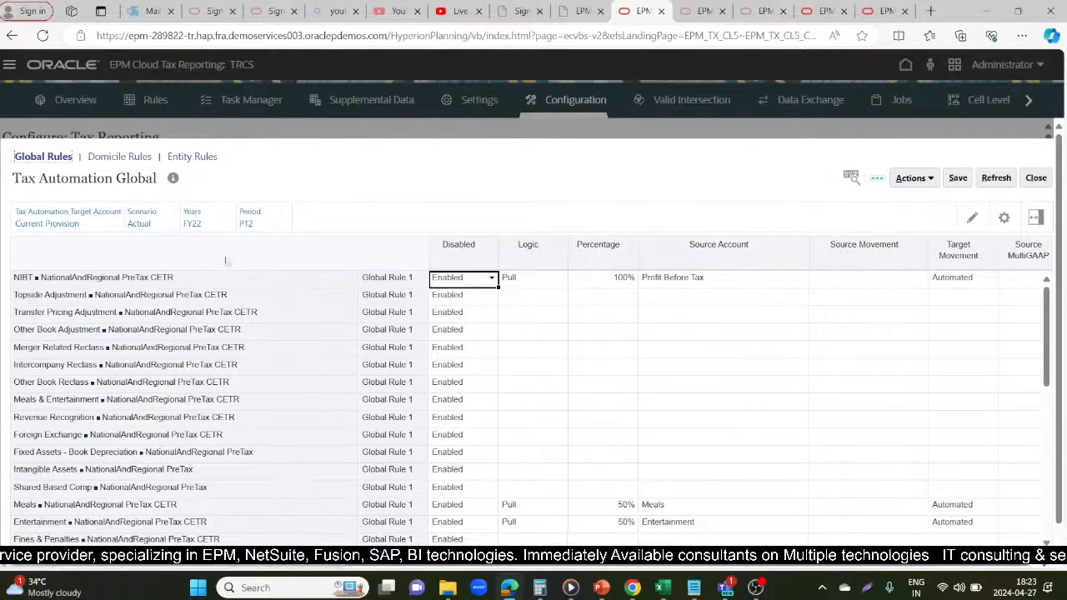
left_click(100, 156)
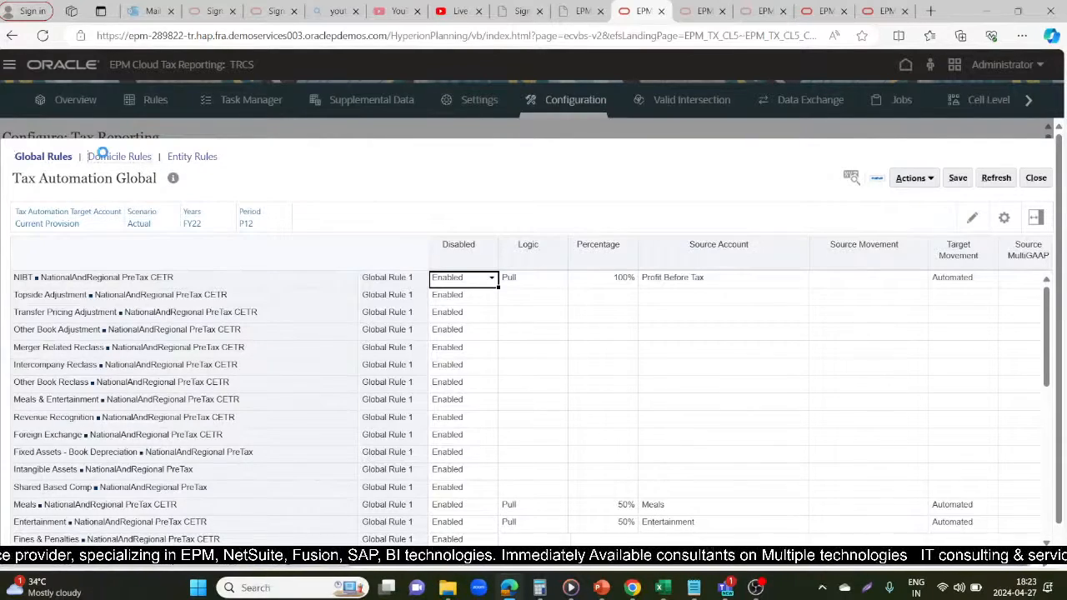
left_click(200, 158)
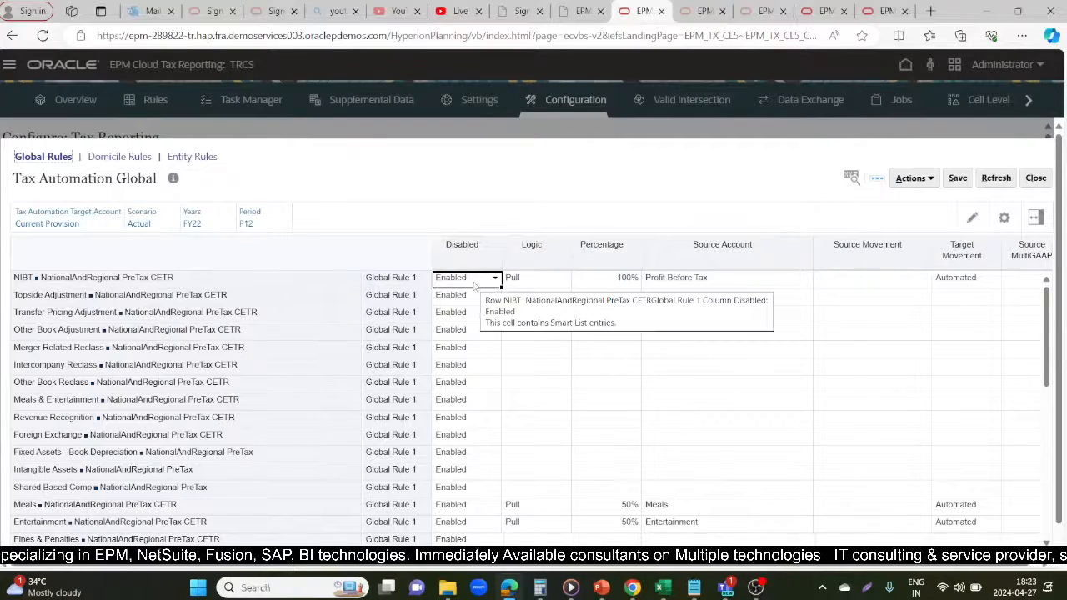
Step: View the available Logic options for the NIBT row in Tax Automation Global without choosing another one
left_click(539, 245)
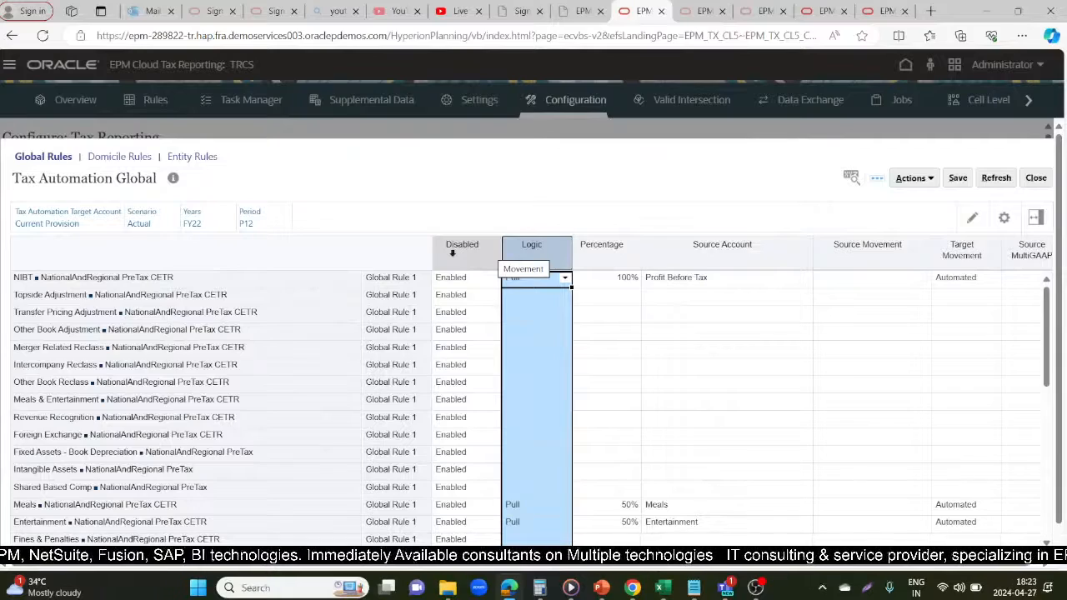
left_click(567, 281)
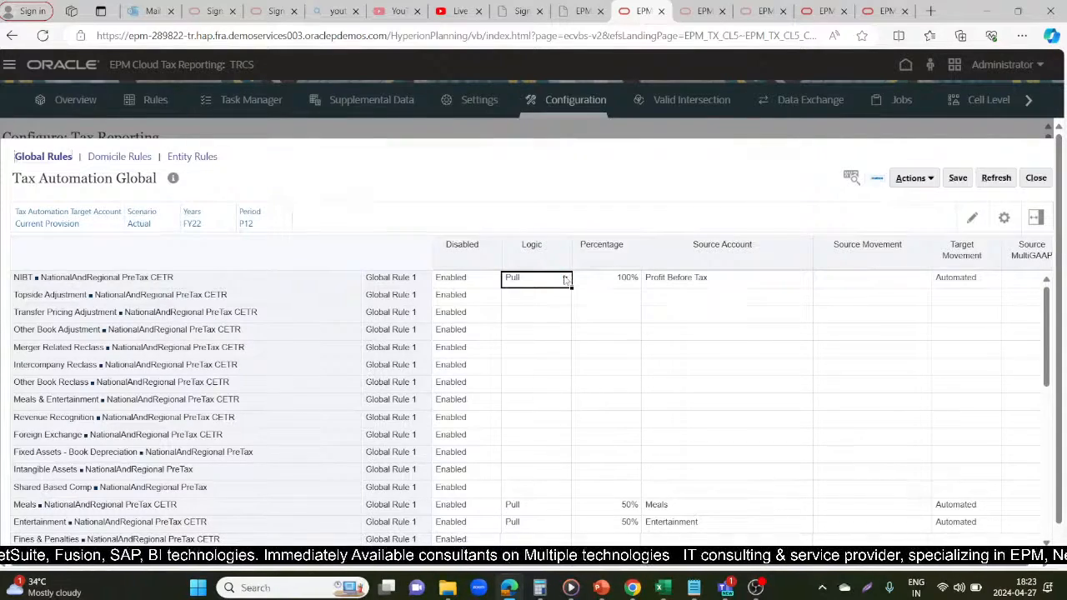
left_click(565, 280)
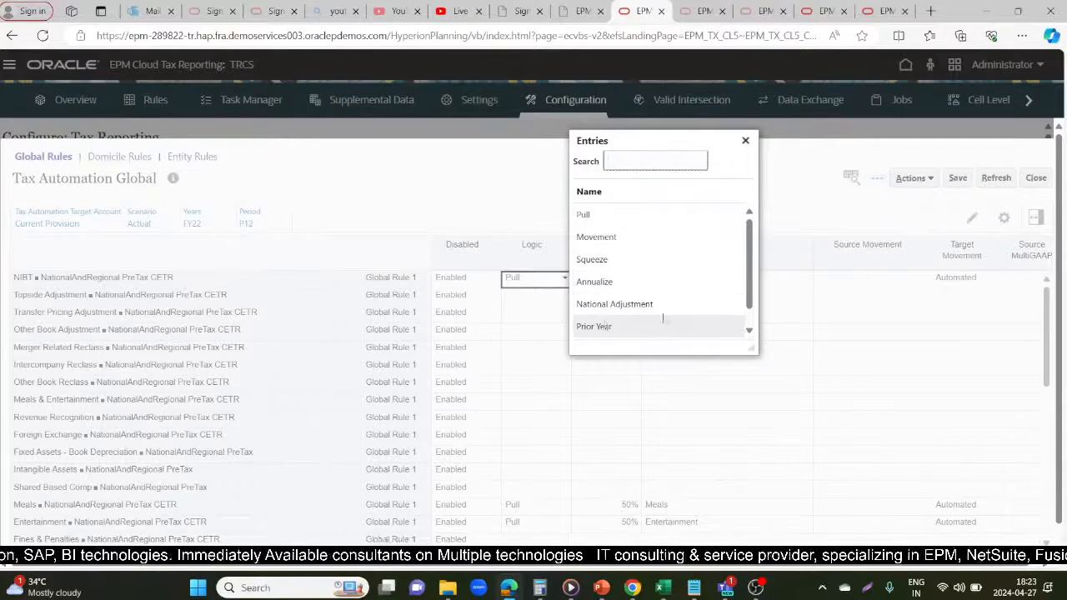
left_click(481, 162)
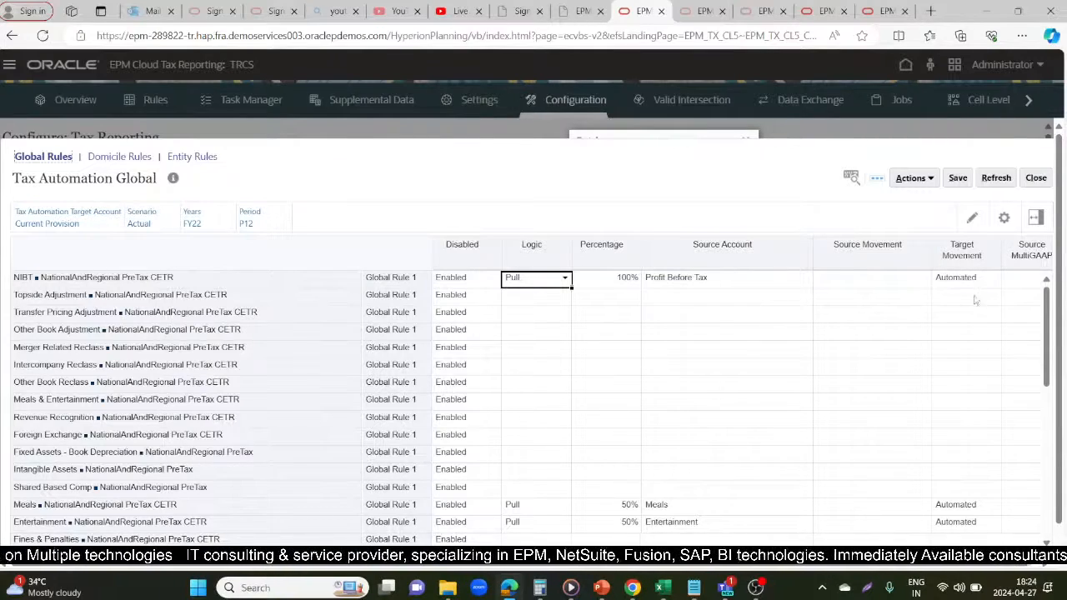
Step: Examine the remaining rule columns of the NIBT row, from Source Movement through Source Data Source and beyond
mouse_move(600, 587)
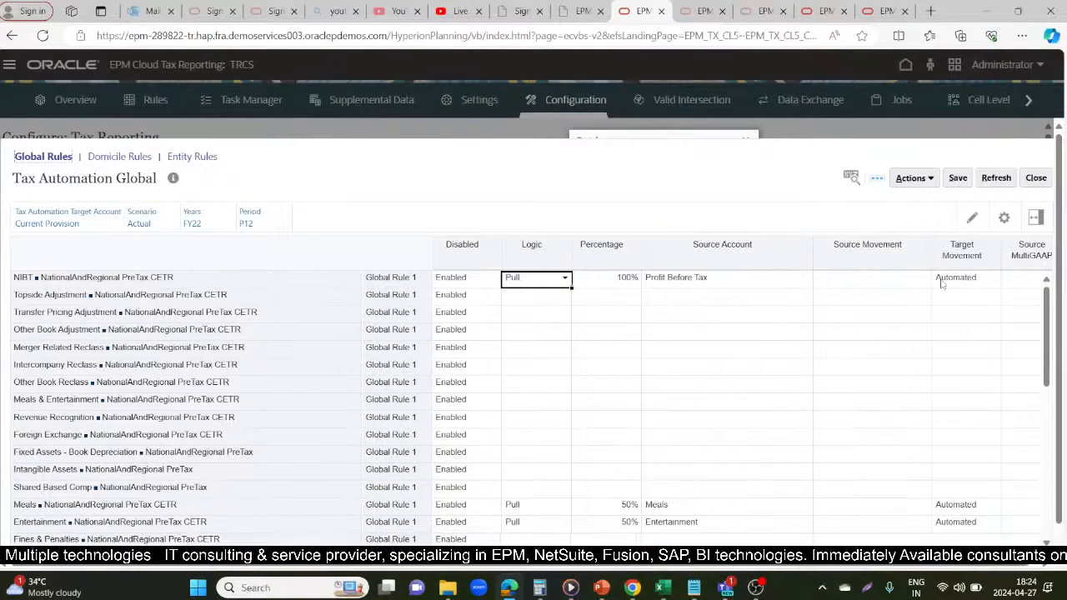
left_click(832, 283)
key("Tab")
key("Tab")
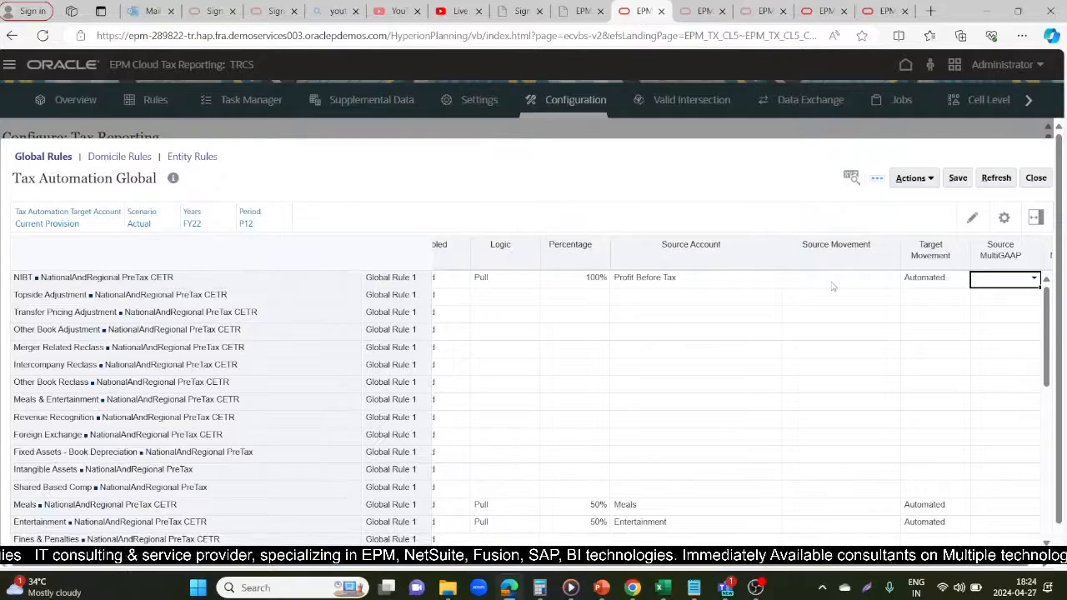
key("Tab")
key("Tab")
key("Tab")
key("Tab")
key("Tab")
key("Tab")
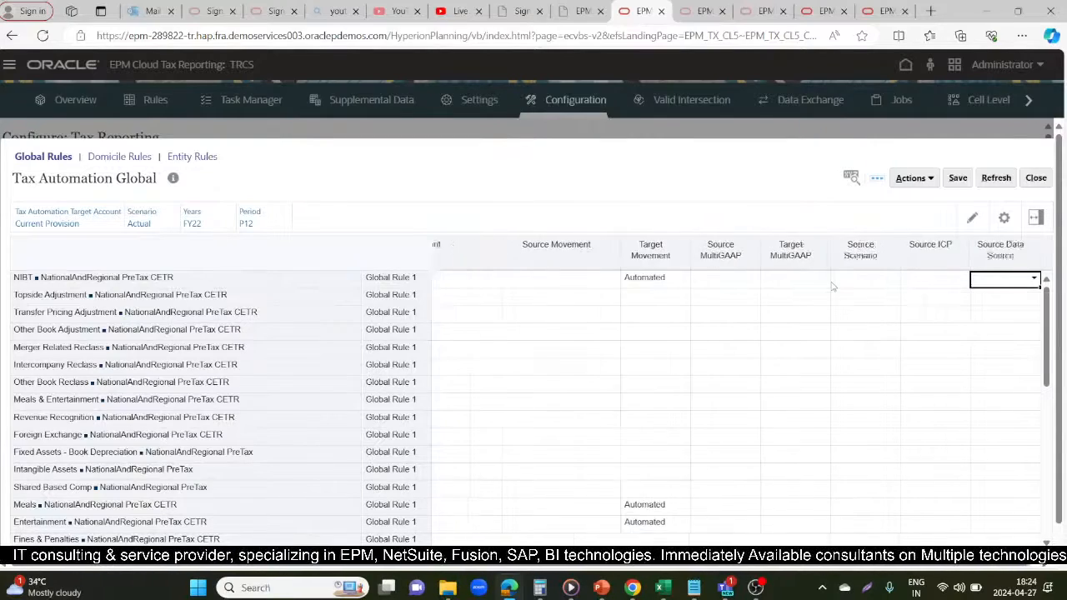
key("Tab")
key("Tab")
key("Tab")
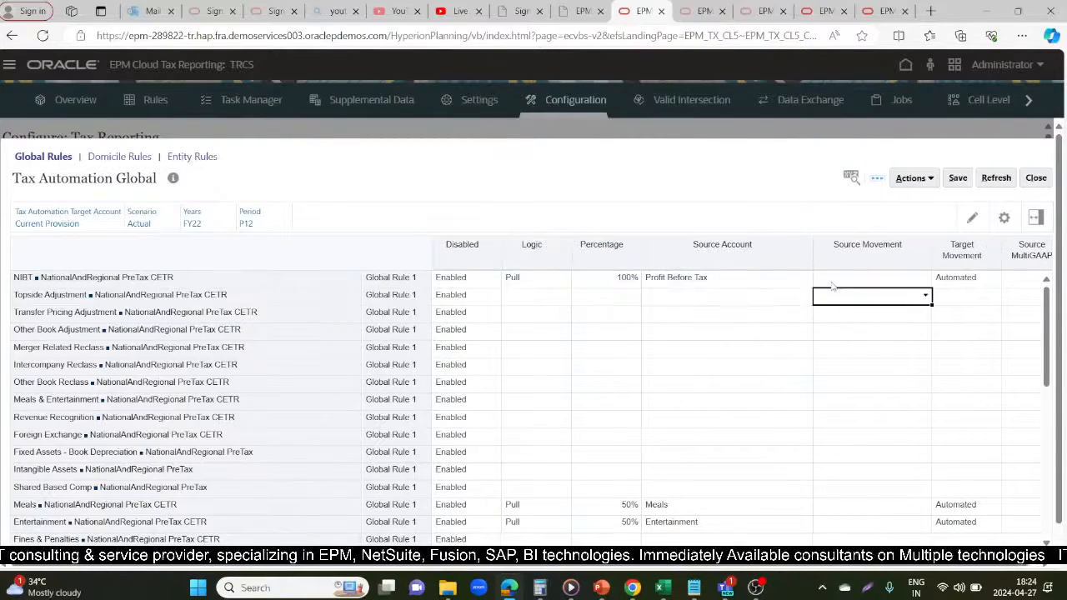
key("shift+Tab")
key("shift+Tab")
key("shift+Tab")
key("shift+Tab")
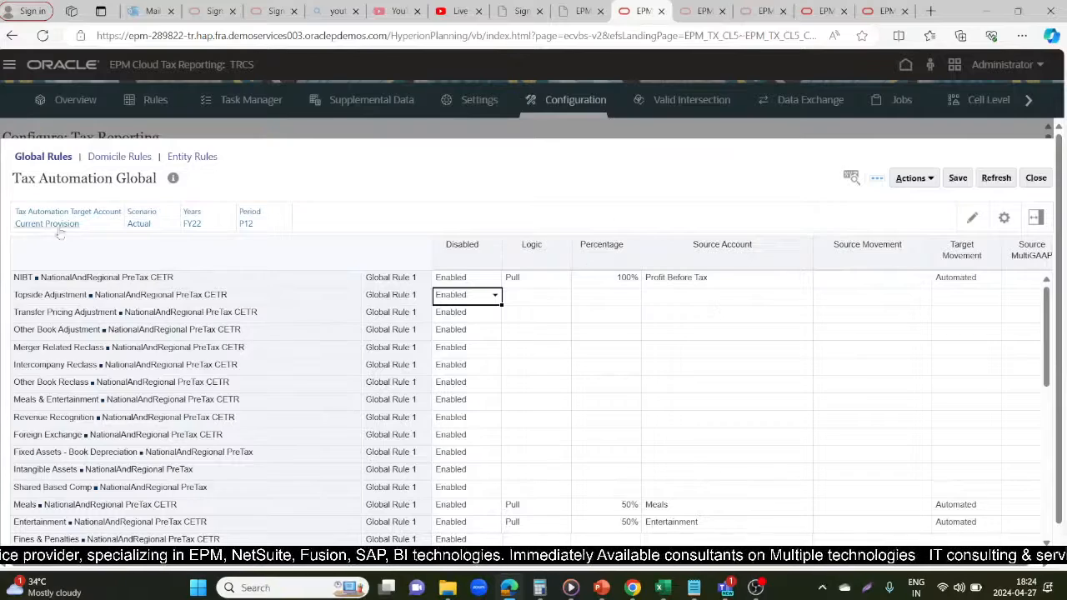
Step: Change the Tax Automation Global form's year to FY21, apply it, and select the NIBT row
left_click(190, 224)
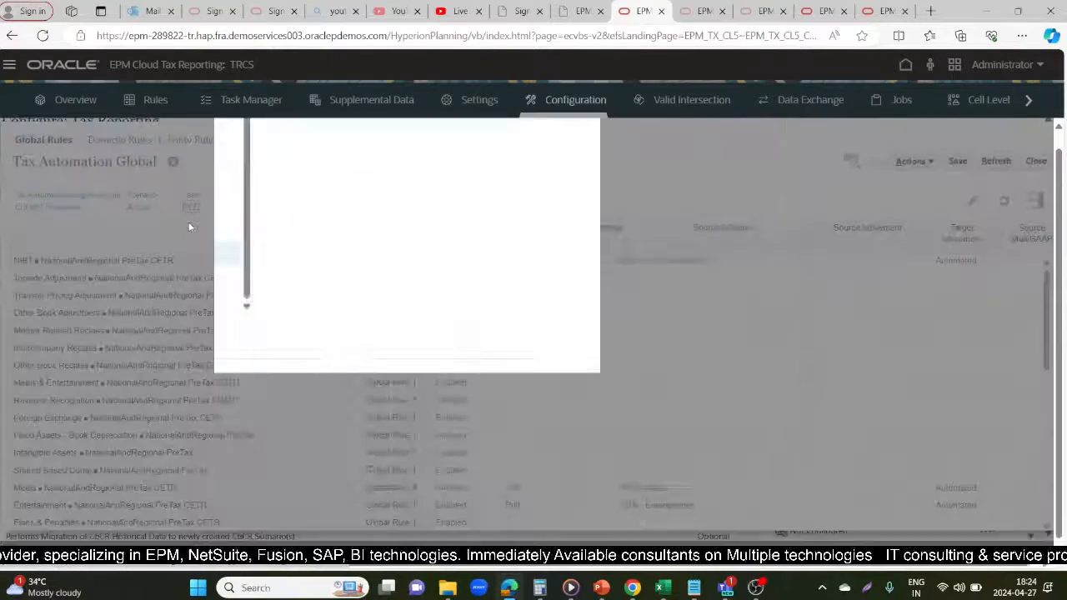
left_click(250, 431)
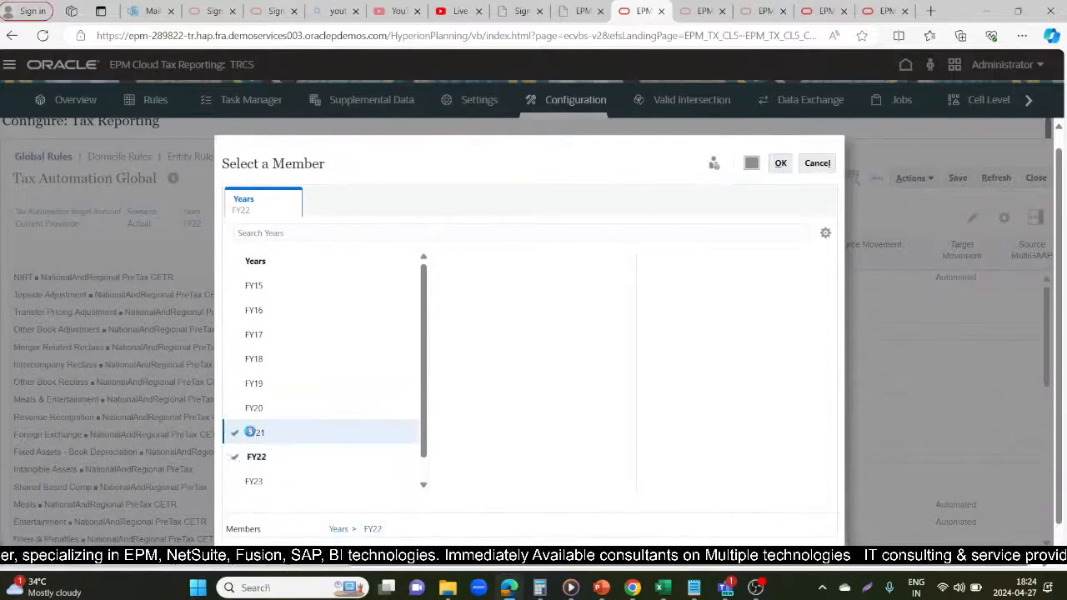
left_click(783, 163)
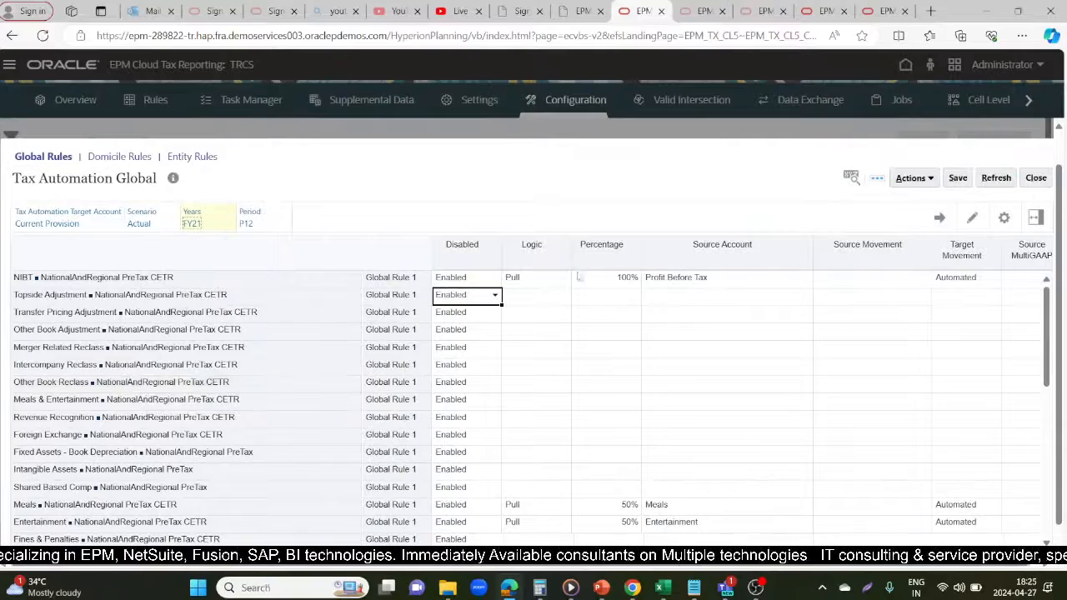
left_click(939, 215)
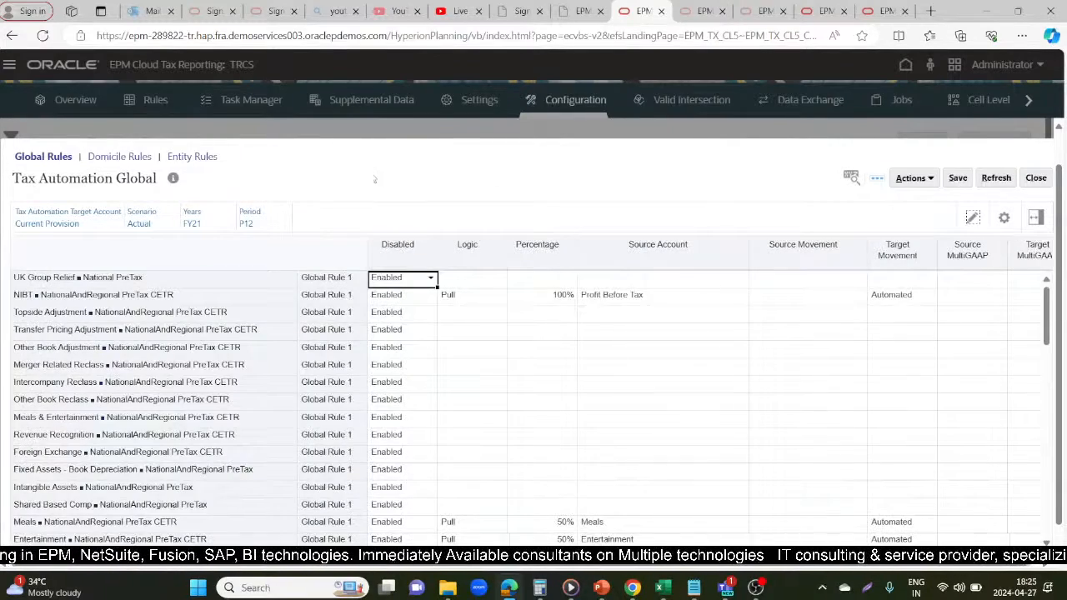
left_click(13, 294)
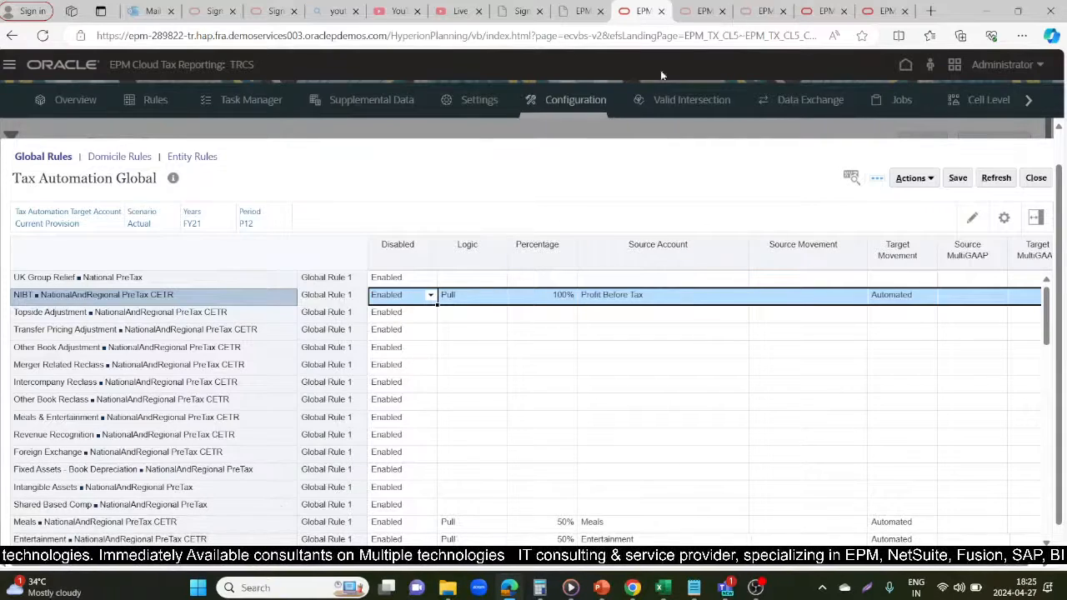
Step: In another TRCS browser tab, open the Tax Provision National forms with the Income Statement by Source form
left_click(700, 11)
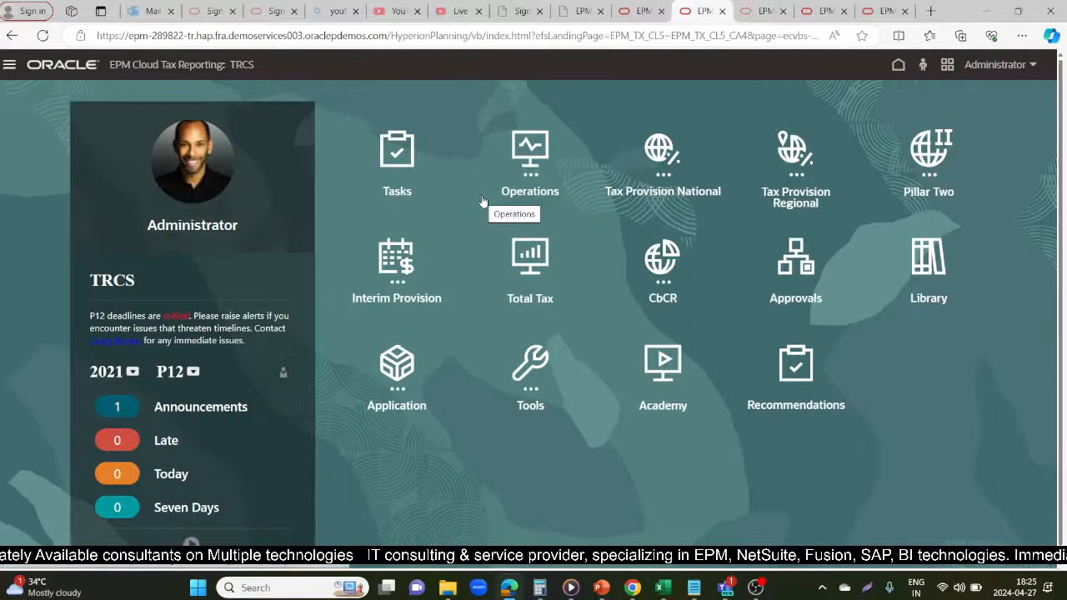
left_click(659, 158)
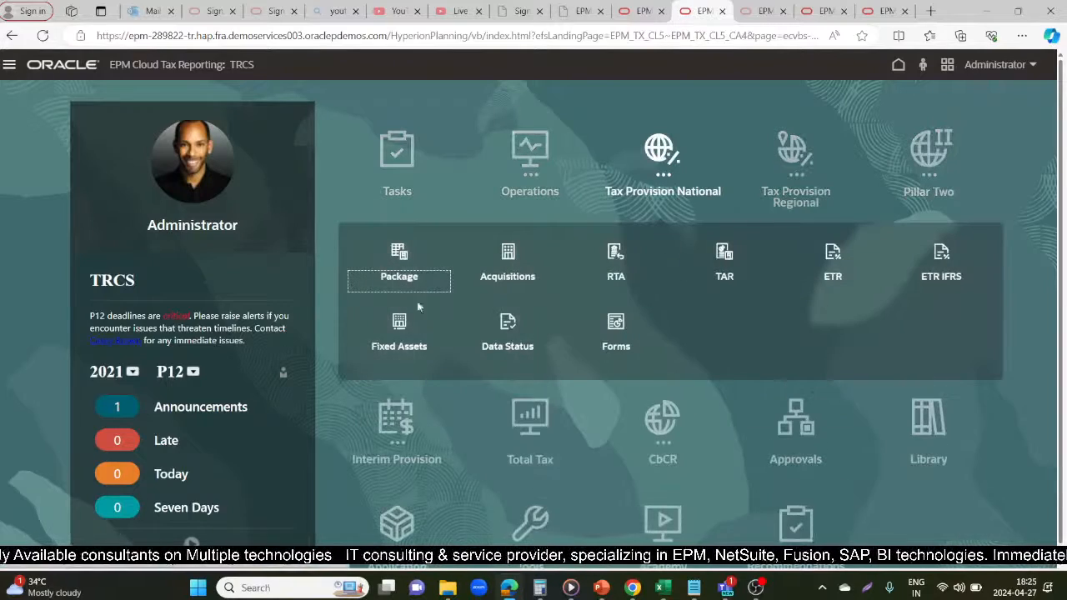
left_click(613, 325)
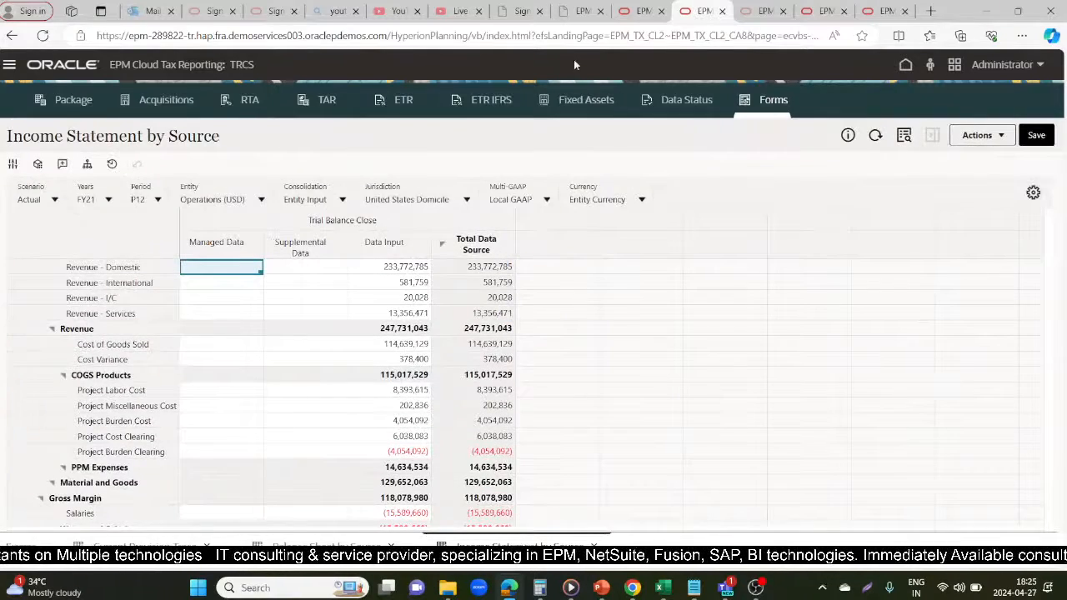
Step: Return to the Tax Automation Global rules and recheck the NIBT row's source account
left_click(750, 8)
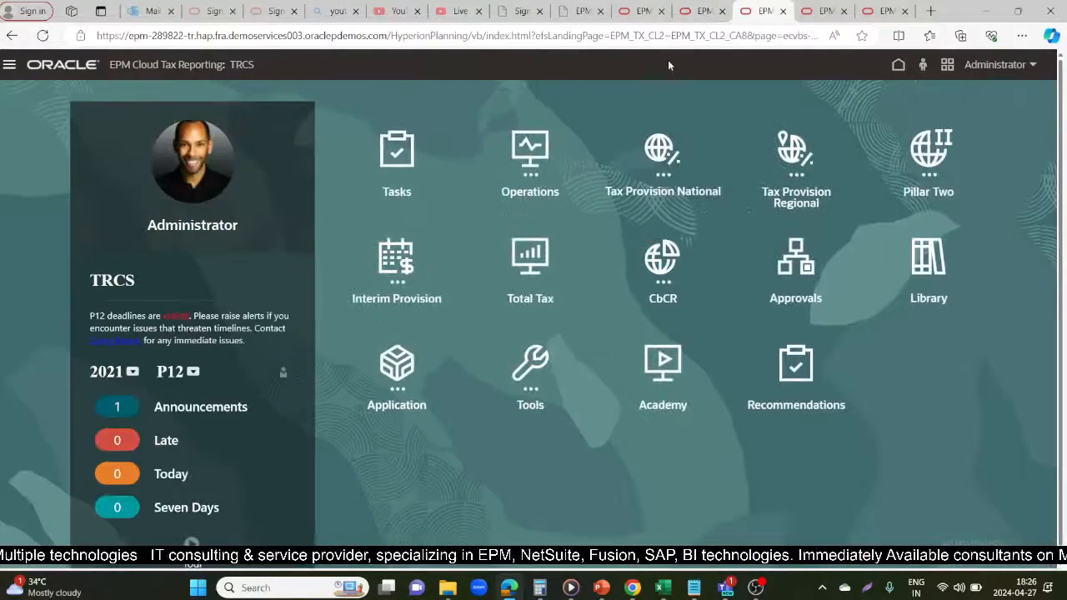
left_click(708, 10)
left_click(638, 10)
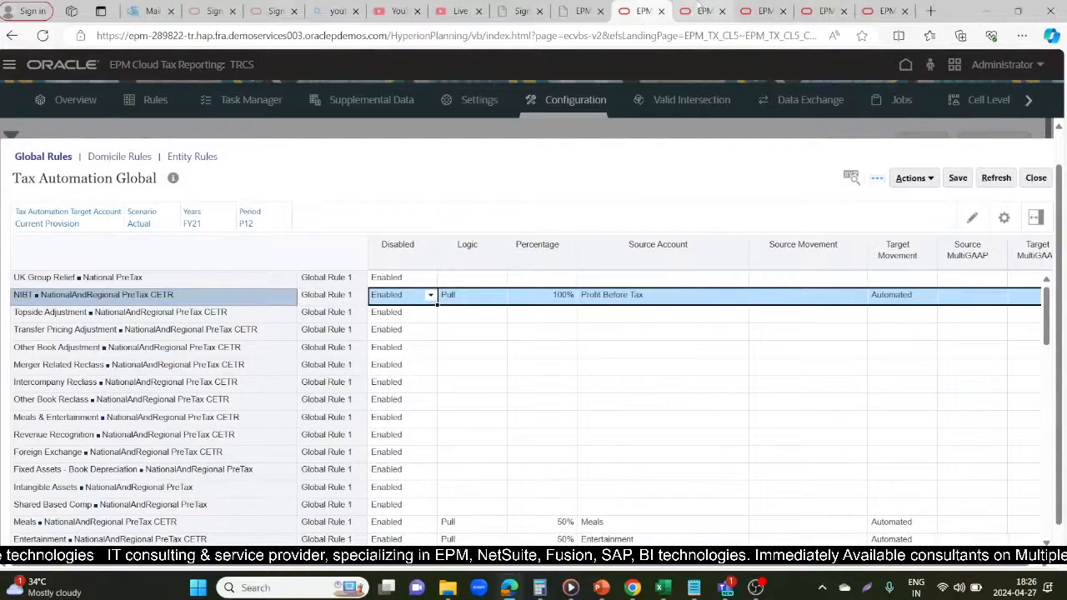
Step: Locate and select the Profit Before Tax row in the Income Statement by Source form
left_click(699, 10)
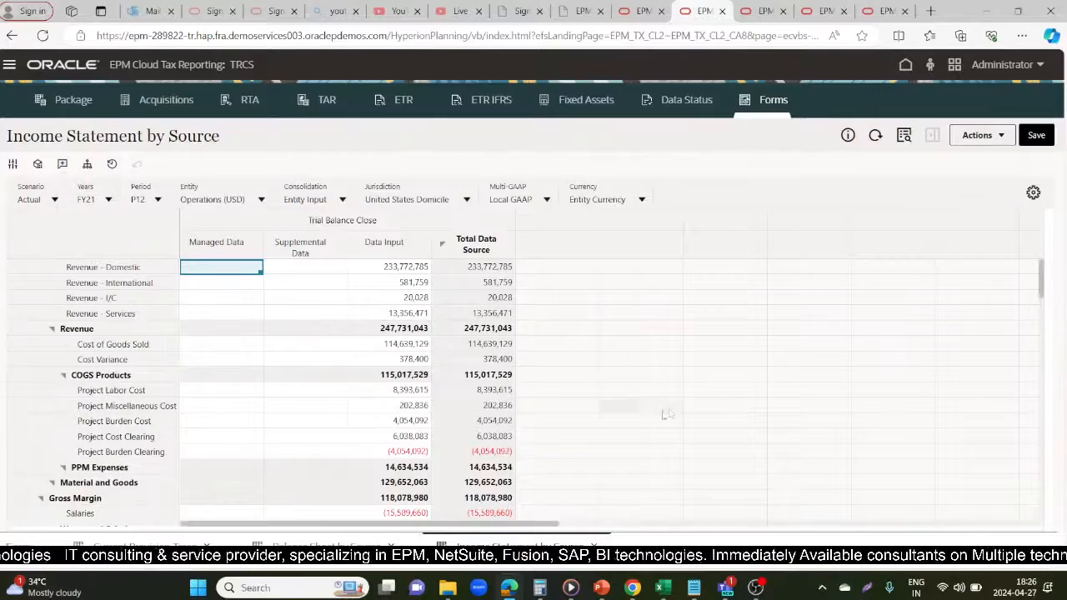
scroll(698, 391, "down", 3)
scroll(698, 390, "down", 15)
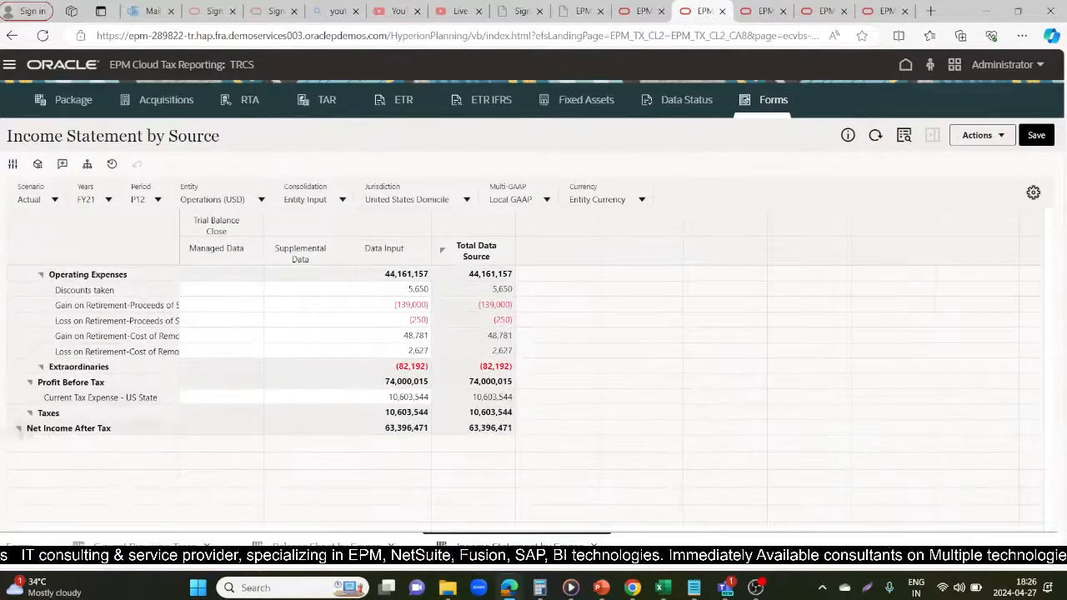
left_click(95, 382)
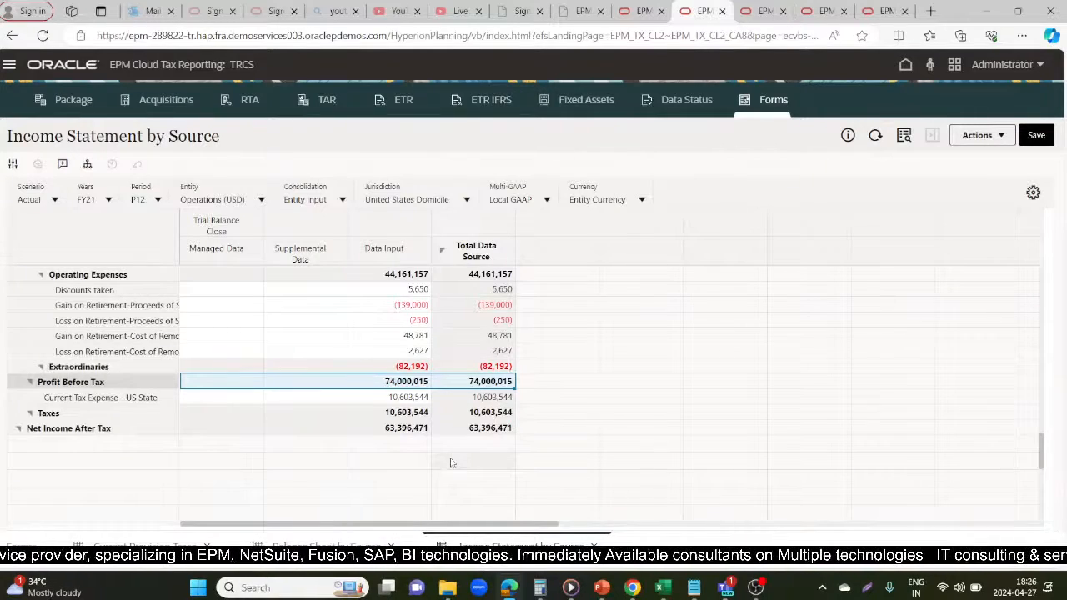
Step: In another TRCS browser tab, open the Current Provision form under Tax Provision National
left_click(738, 11)
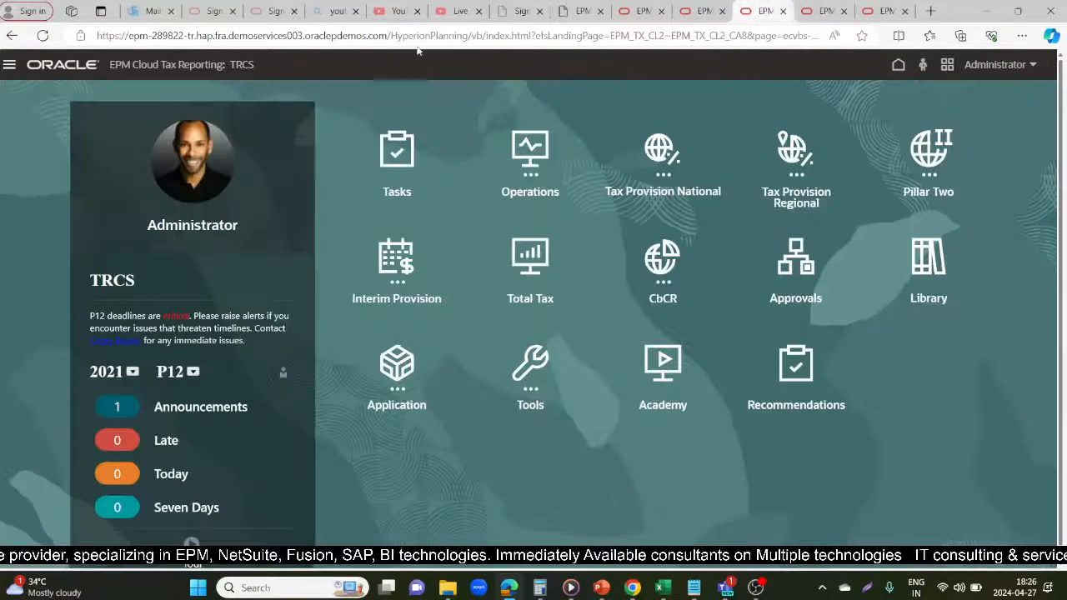
left_click(667, 158)
left_click(400, 258)
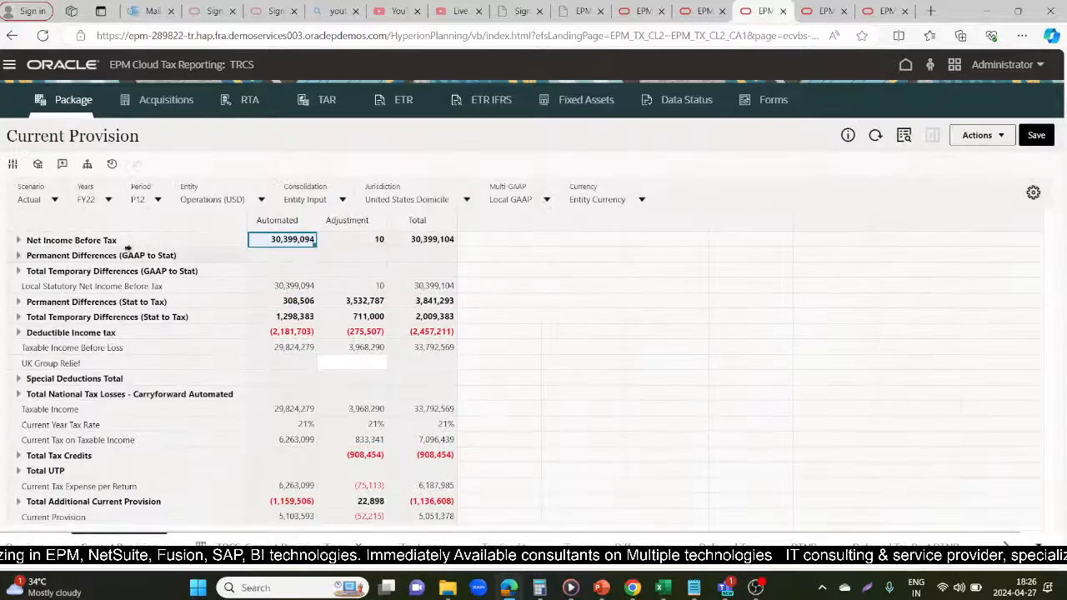
Step: Set the Current Provision form's year to FY21 and select the Net Income Before Tax row
left_click(109, 199)
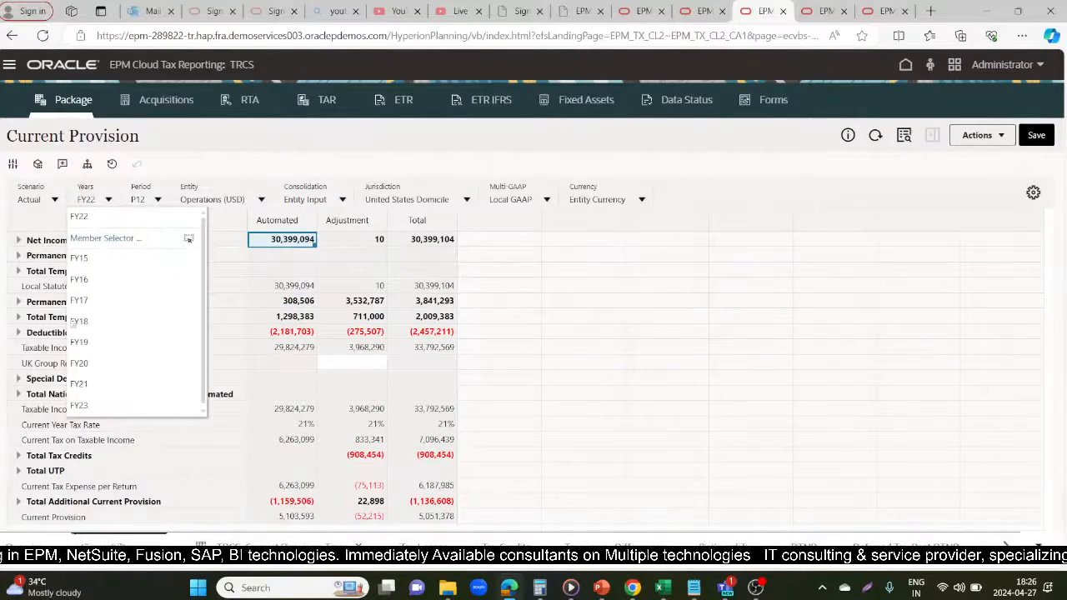
left_click(80, 384)
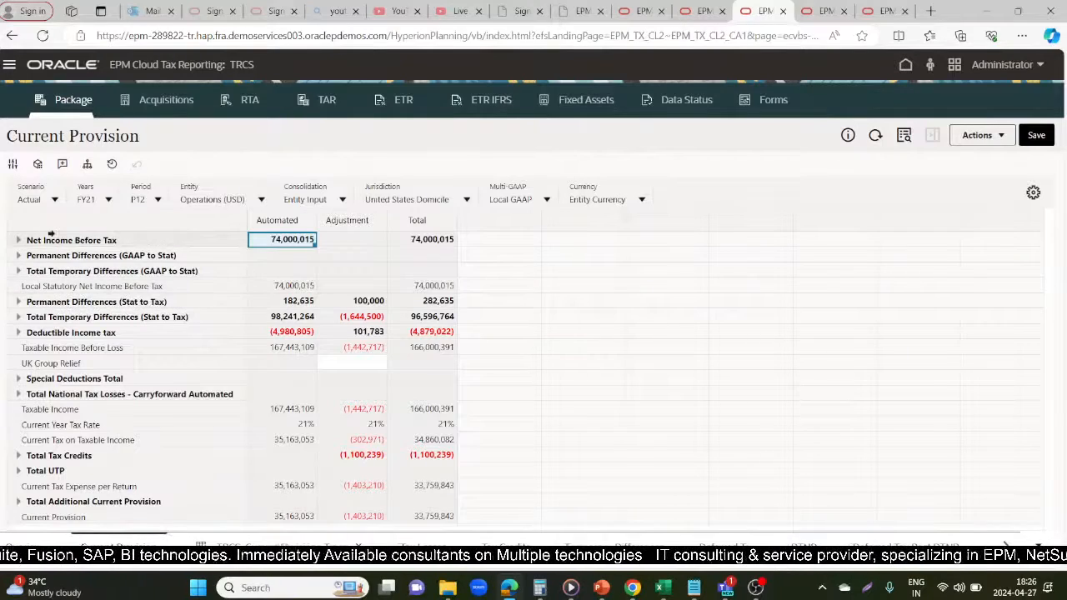
left_click(51, 239)
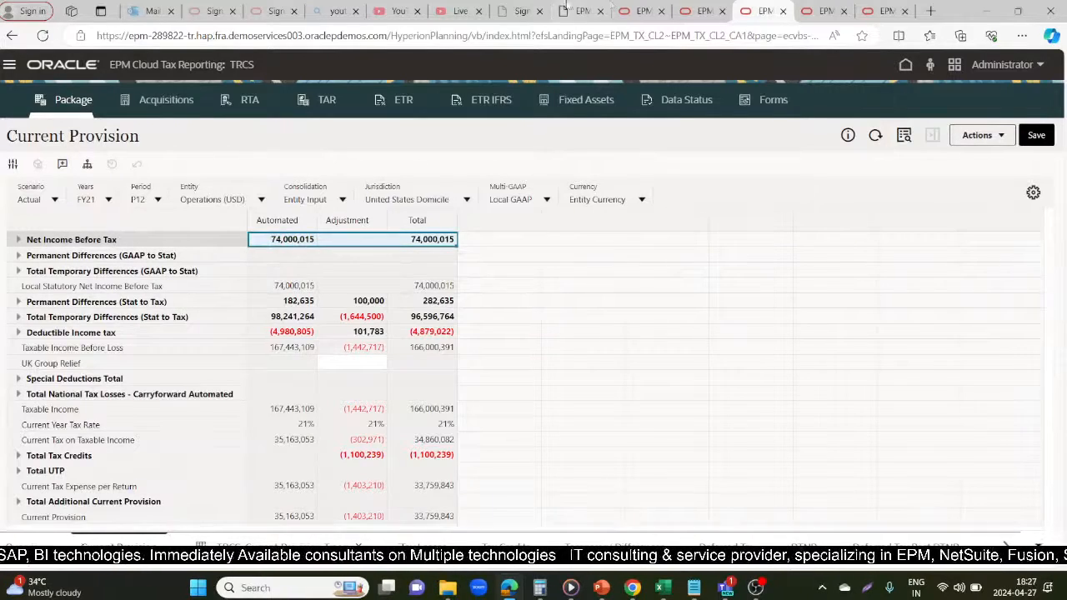
Step: Compare the NIBT rule and the Profit Before Tax source row with Net Income Before Tax in Current Provision
left_click(637, 11)
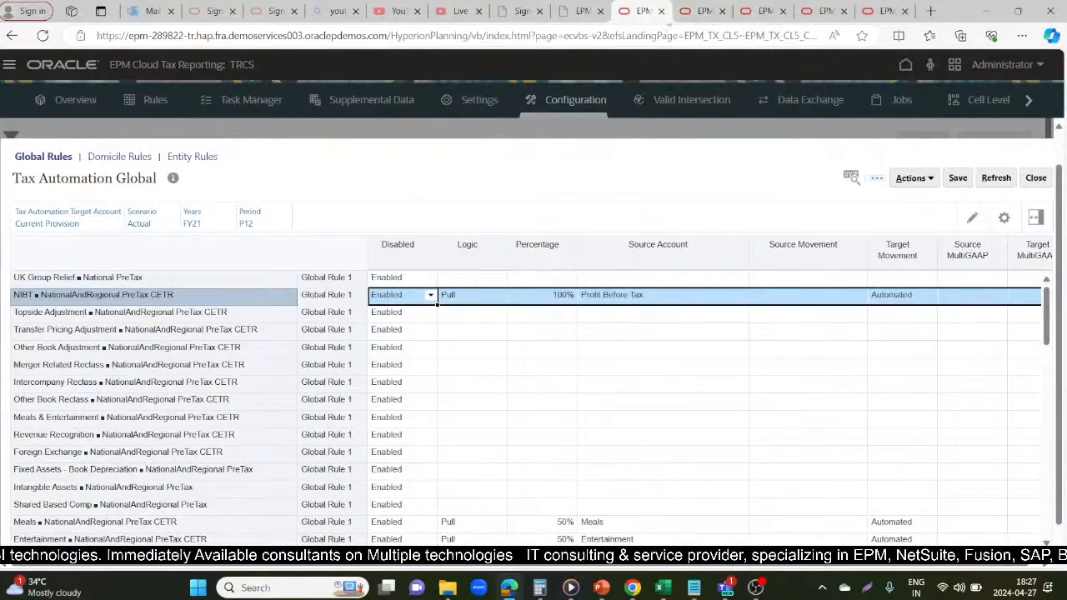
left_click(703, 11)
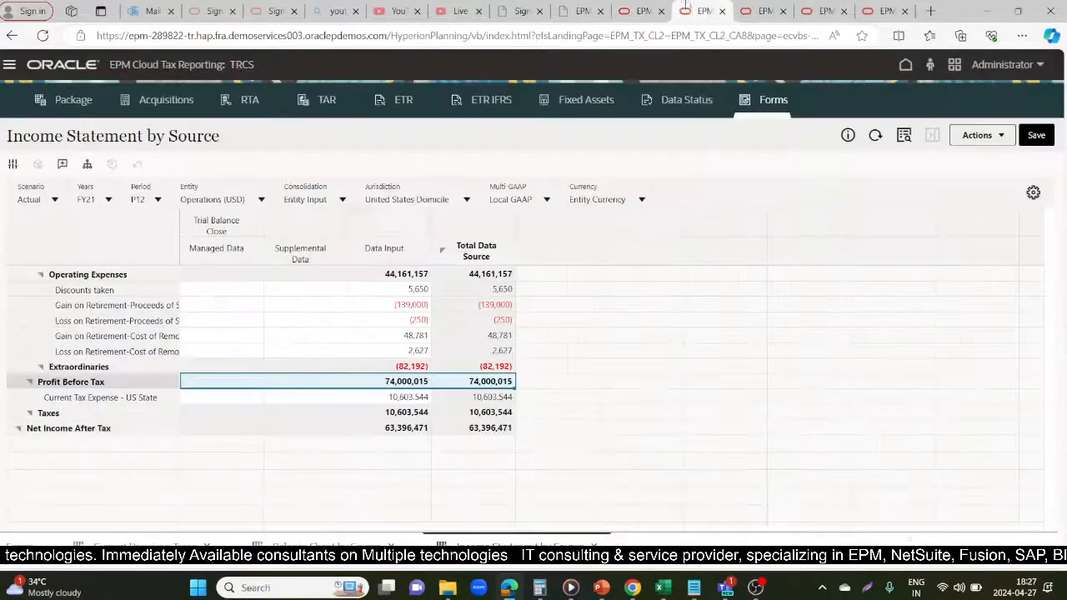
left_click(762, 11)
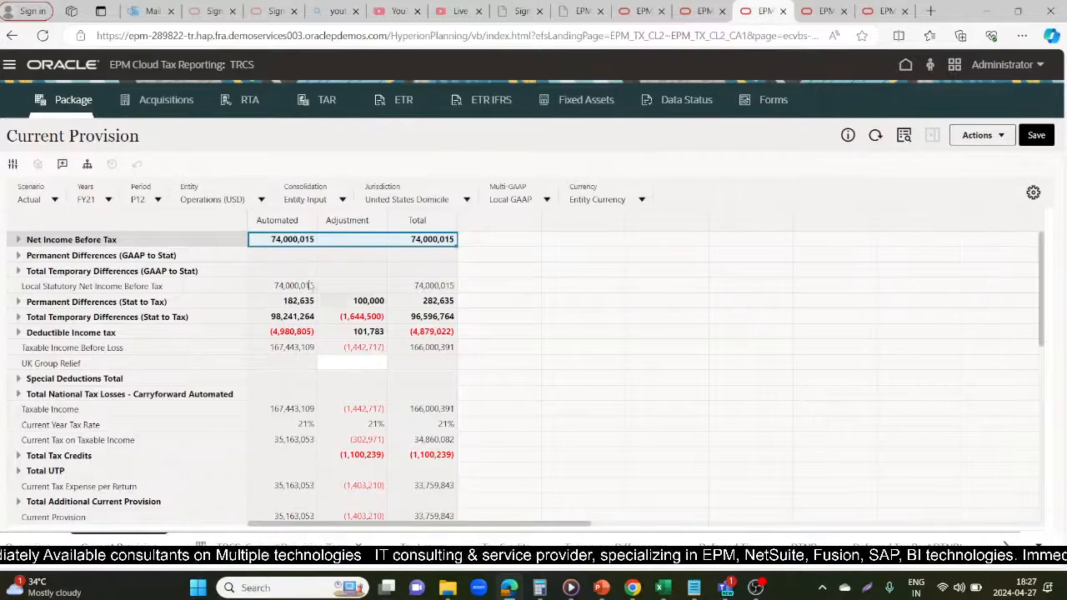
Step: Return to the Tax Automation Global rules and select the Meals row with its 50% Pull rule
left_click(640, 11)
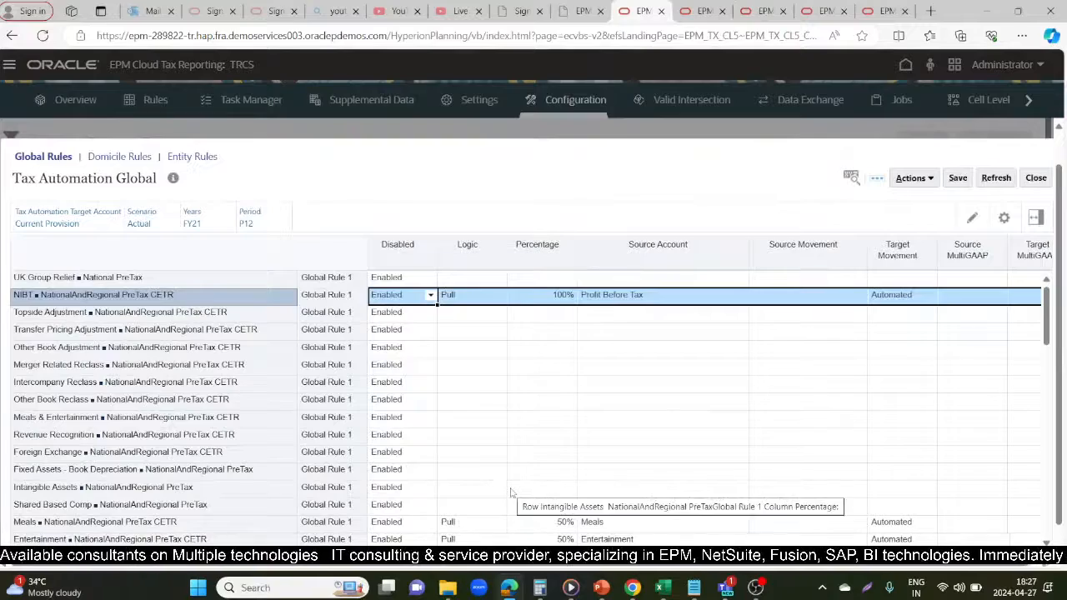
scroll(512, 493, "down", 1)
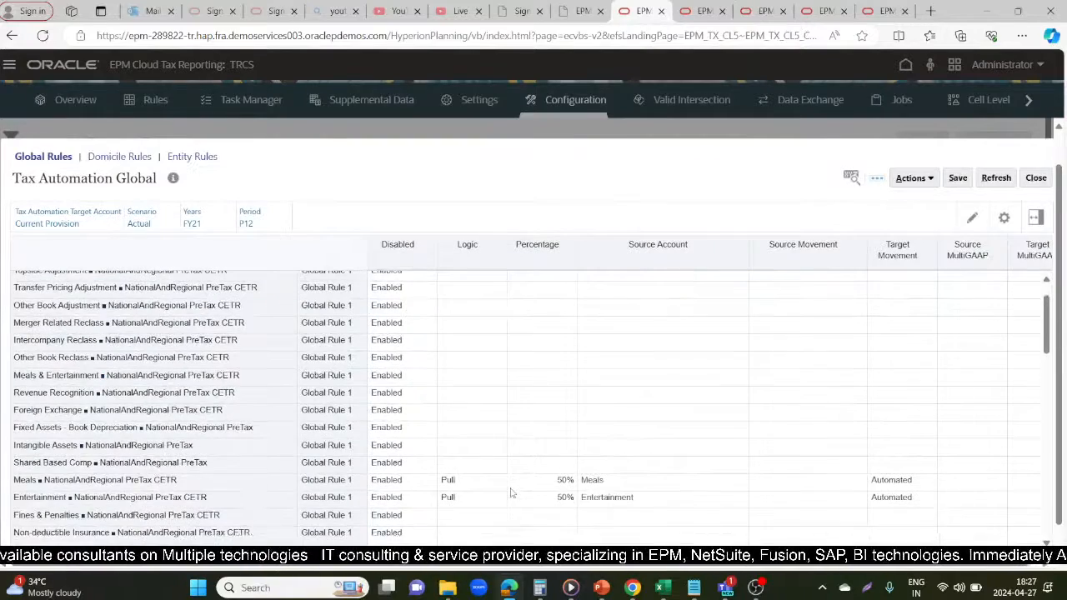
left_click(68, 482)
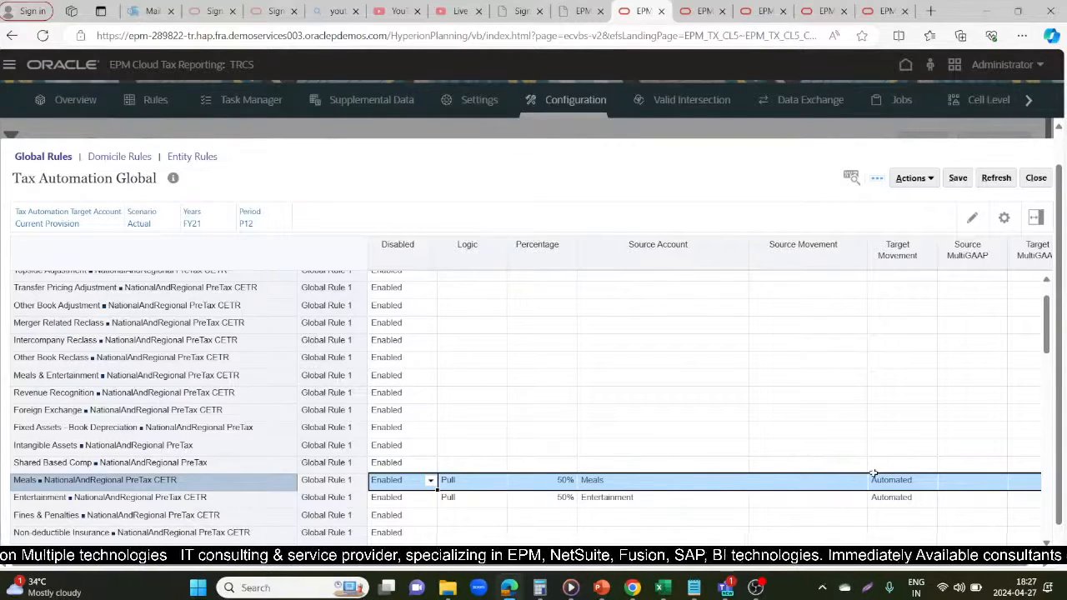
Step: Locate and select the Meals row under Travel Expenses in the Income Statement by Source form
left_click(684, 10)
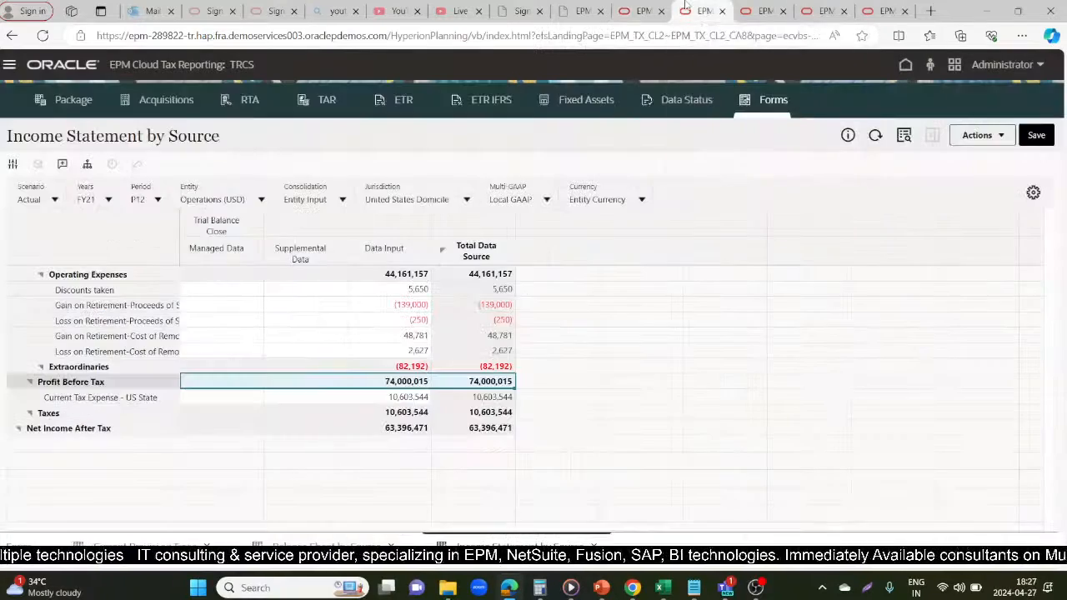
scroll(643, 400, "up", 3)
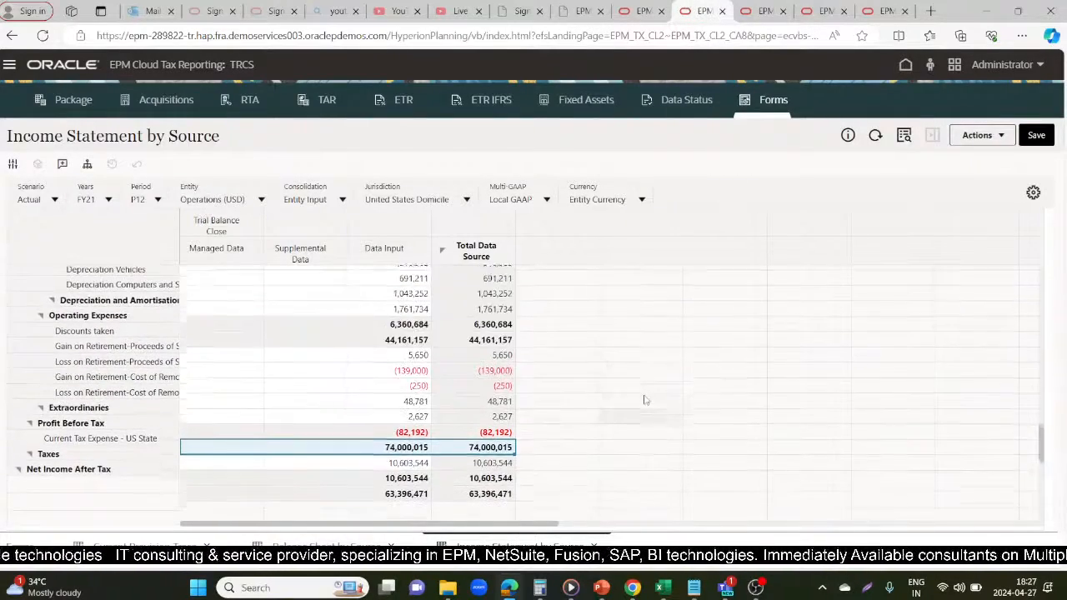
scroll(643, 400, "up", 5)
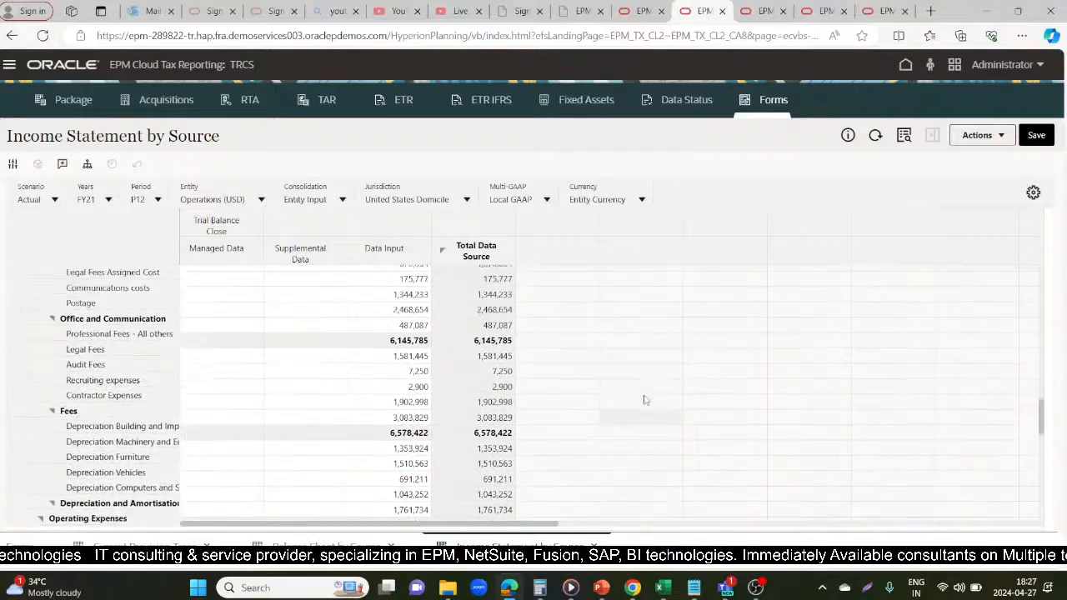
scroll(643, 400, "up", 4)
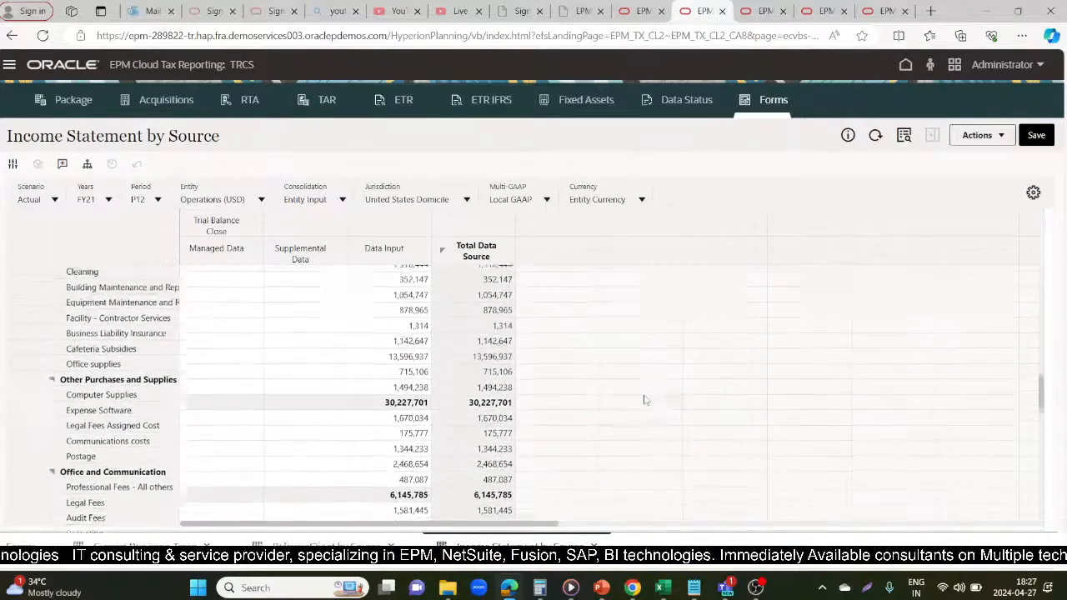
scroll(643, 400, "up", 5)
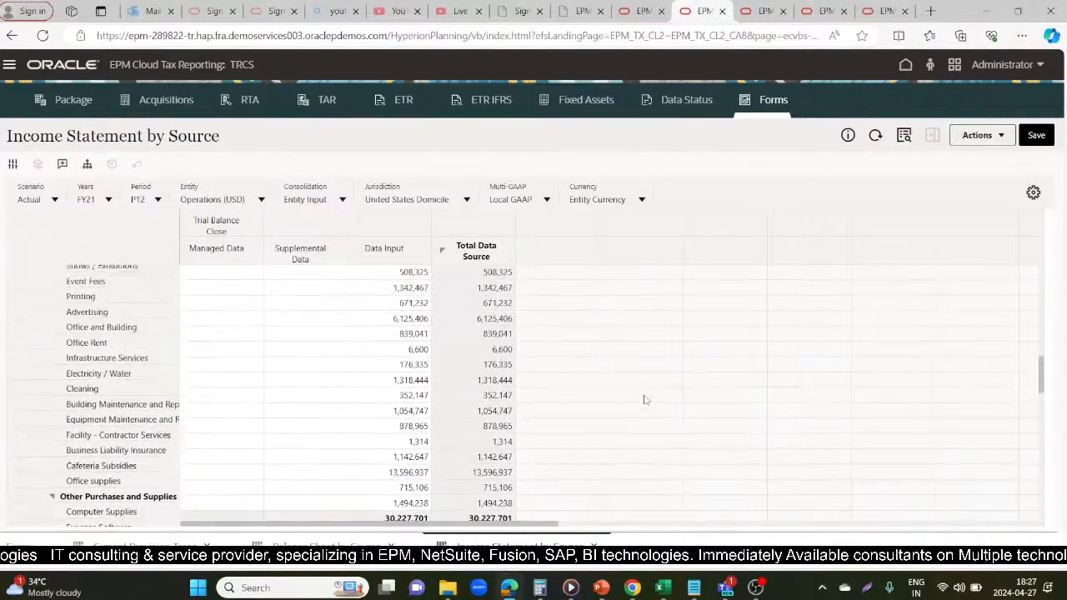
scroll(643, 400, "up", 5)
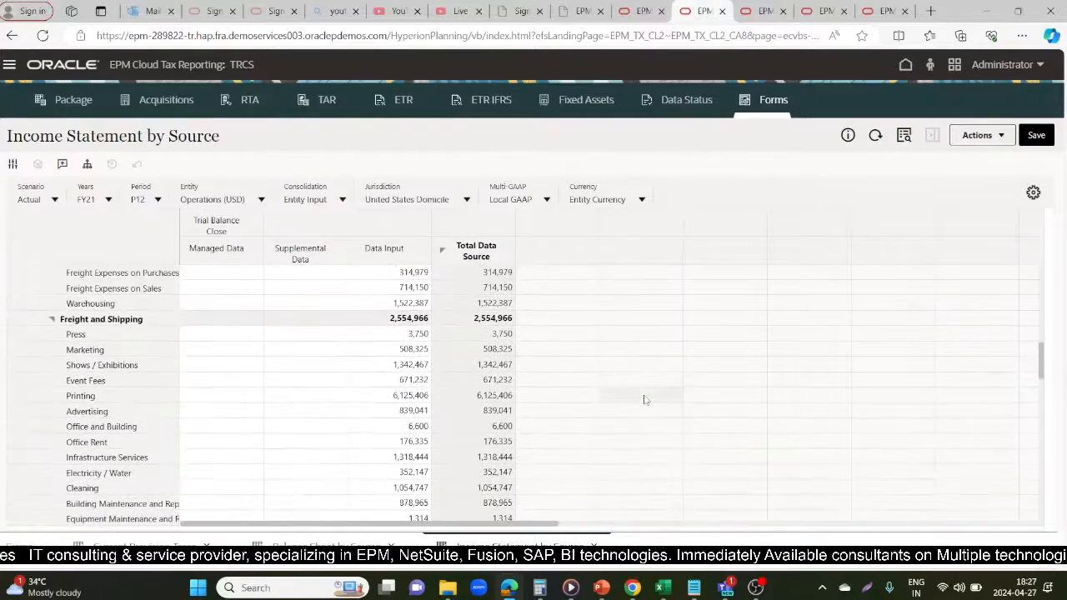
scroll(643, 400, "up", 1)
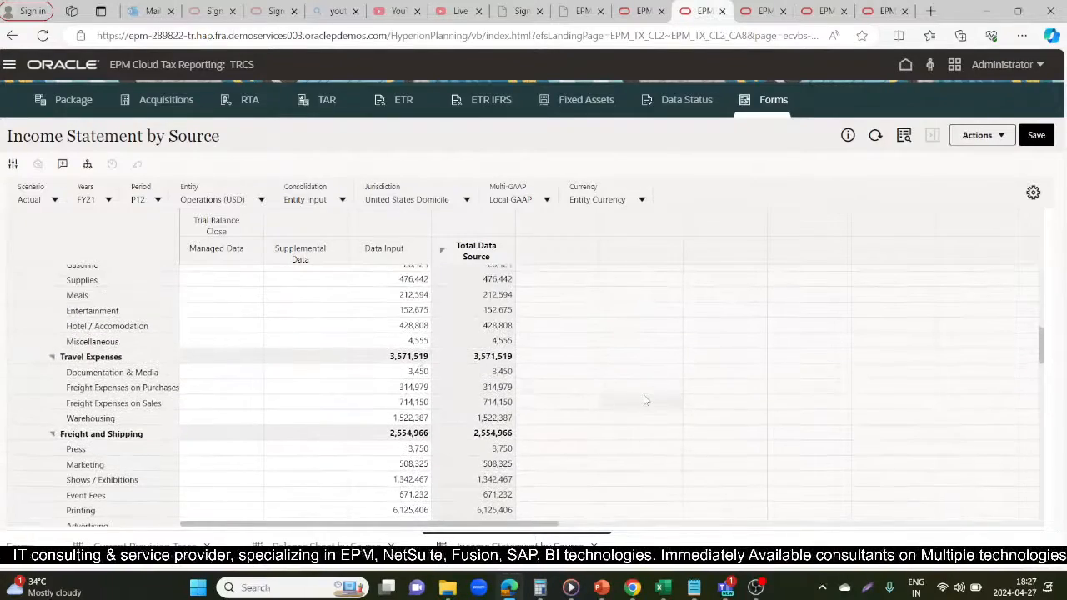
left_click(113, 294)
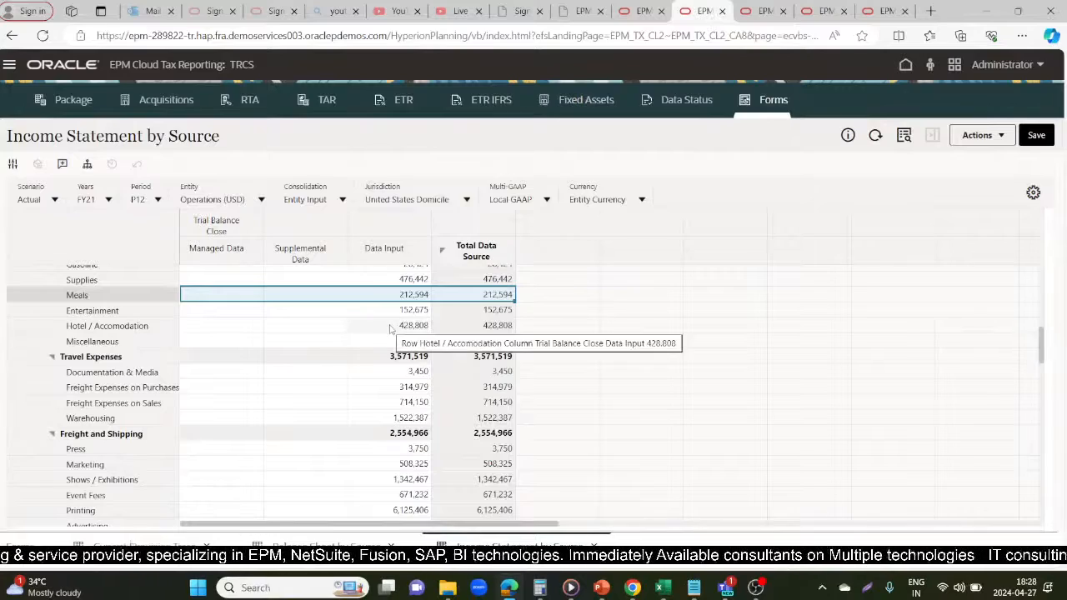
Step: In Current Provision, expand the GAAP to Stat and Stat to Tax temporary differences and look through their accounts for Meals
mouse_move(763, 7)
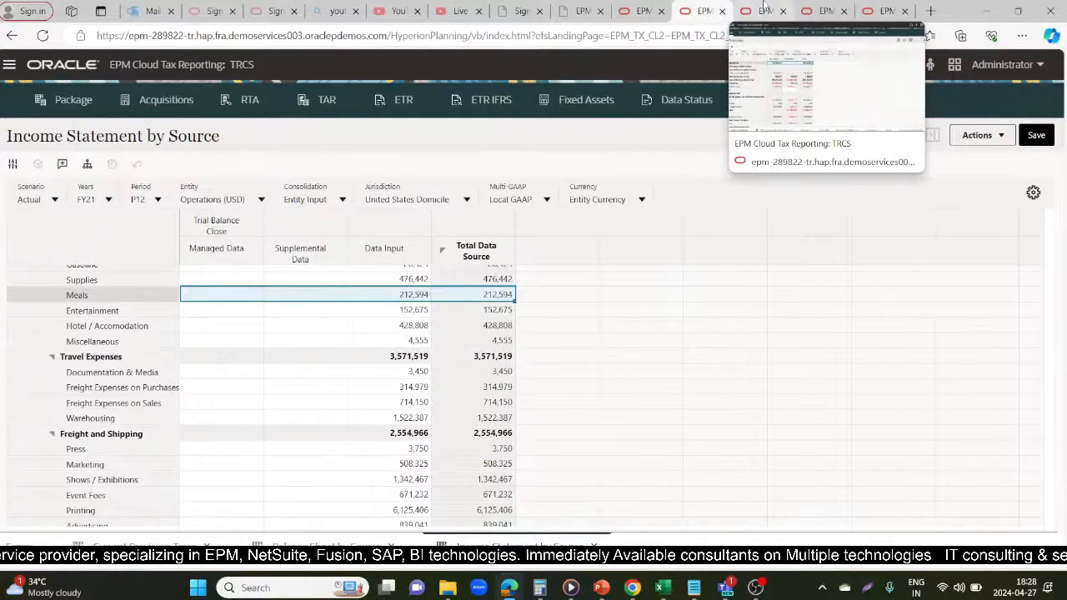
left_click(763, 7)
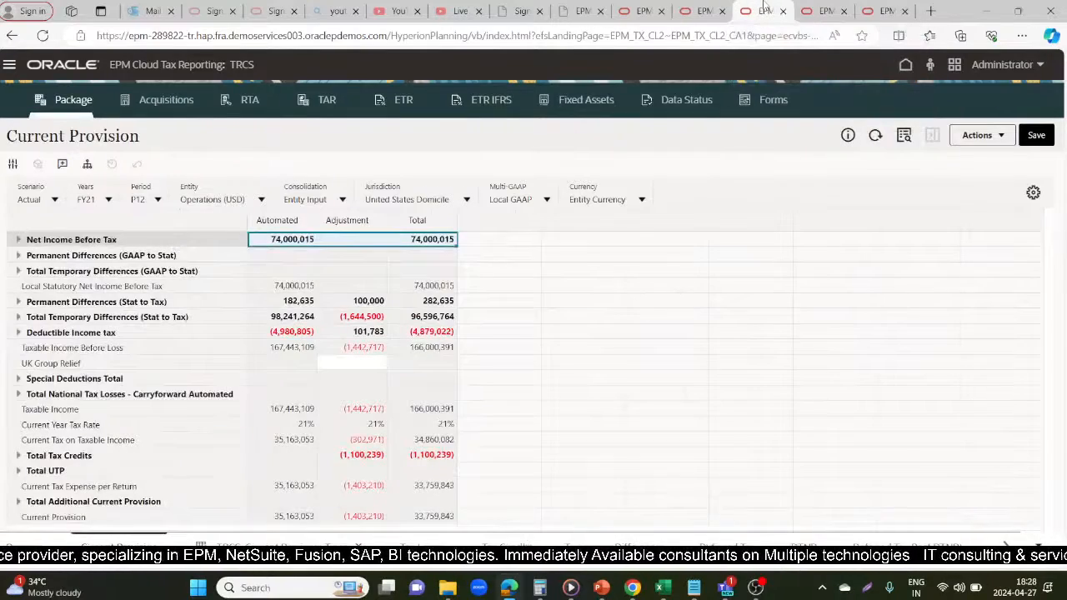
scroll(635, 386, "down", 1)
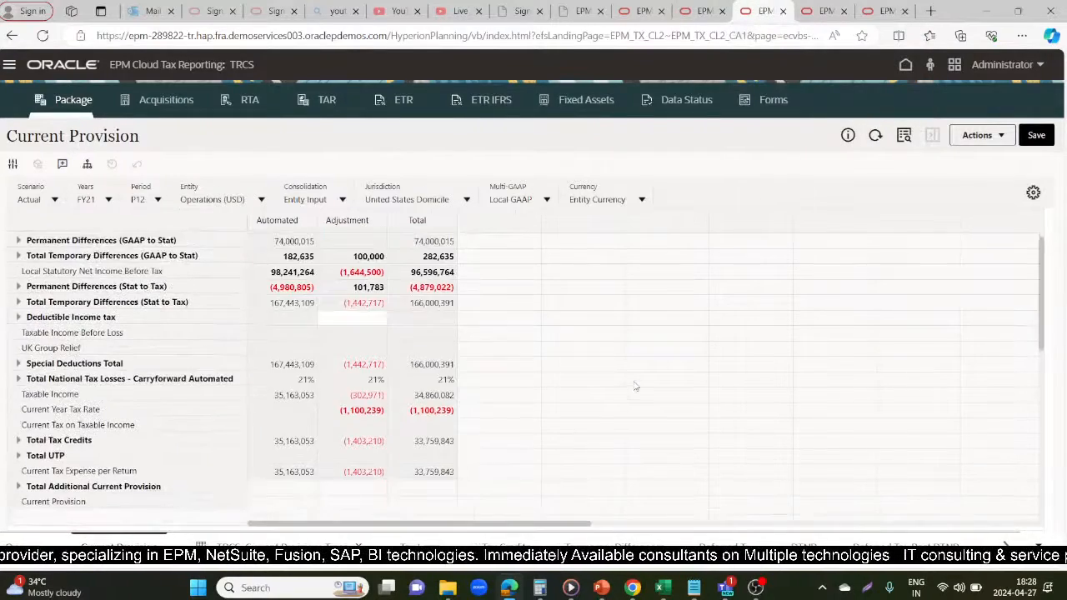
scroll(635, 386, "up", 1)
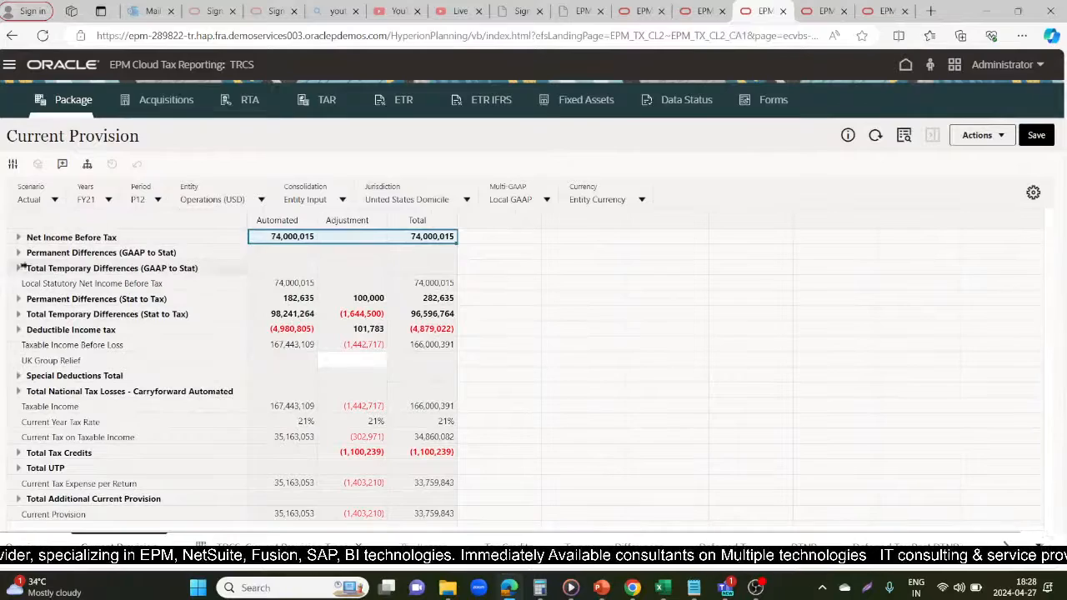
left_click(18, 268)
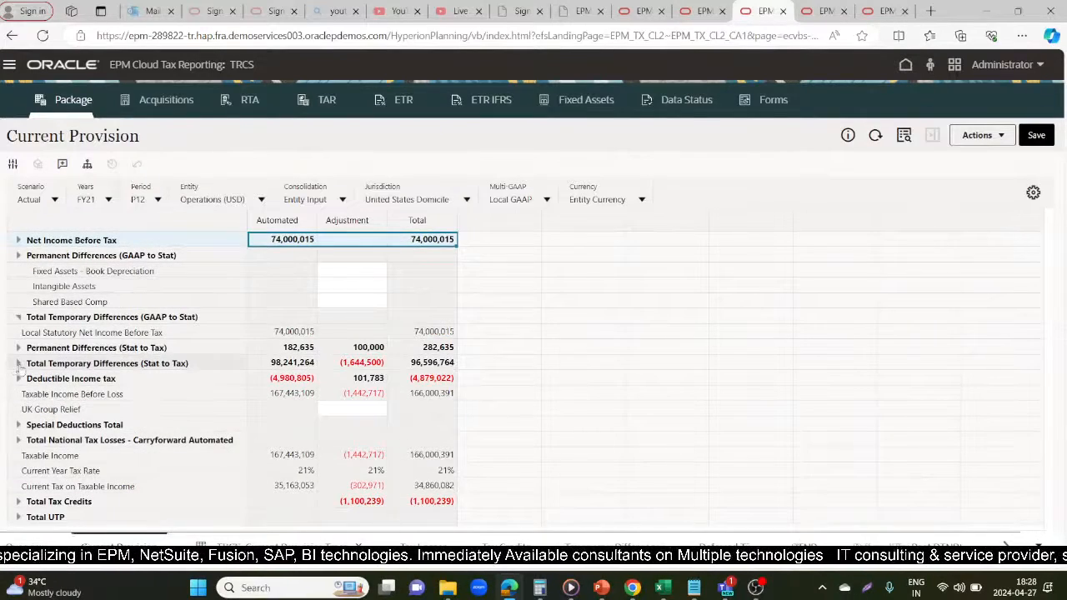
left_click(18, 363)
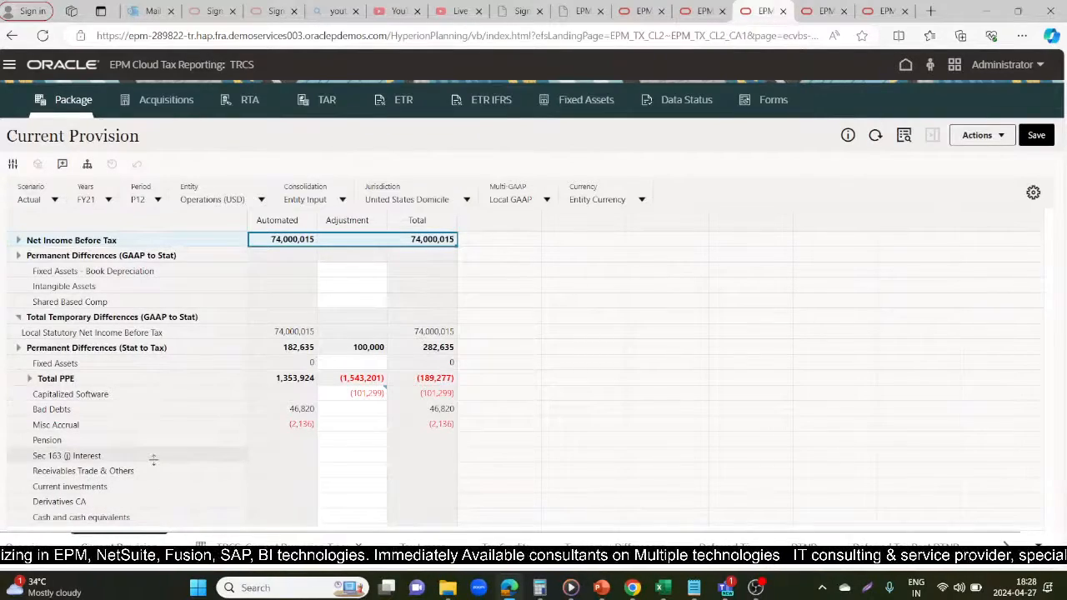
scroll(624, 461, "down", 5)
scroll(623, 464, "down", 4)
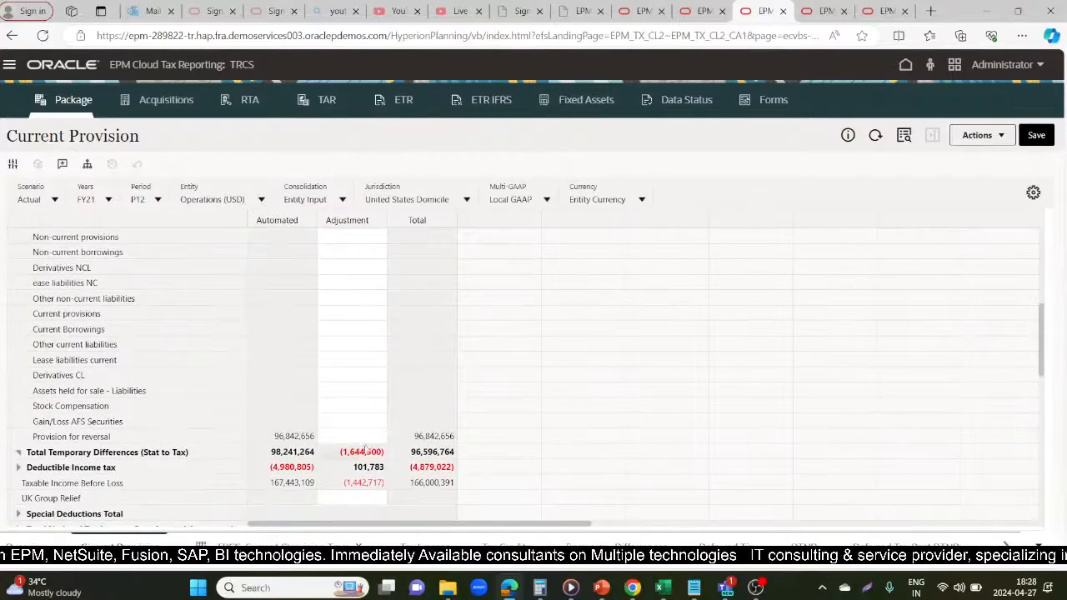
Step: Expand Permanent Differences (Stat to Tax) and its M & E Total to show the automated Meals amount
scroll(552, 380, "up", 7)
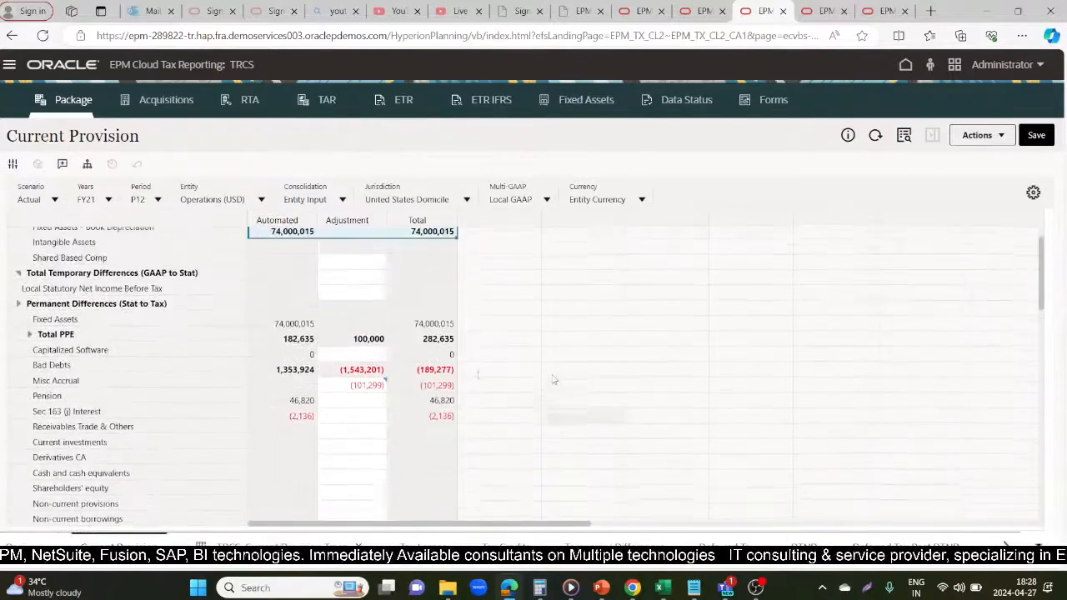
scroll(553, 380, "up", 2)
left_click(18, 343)
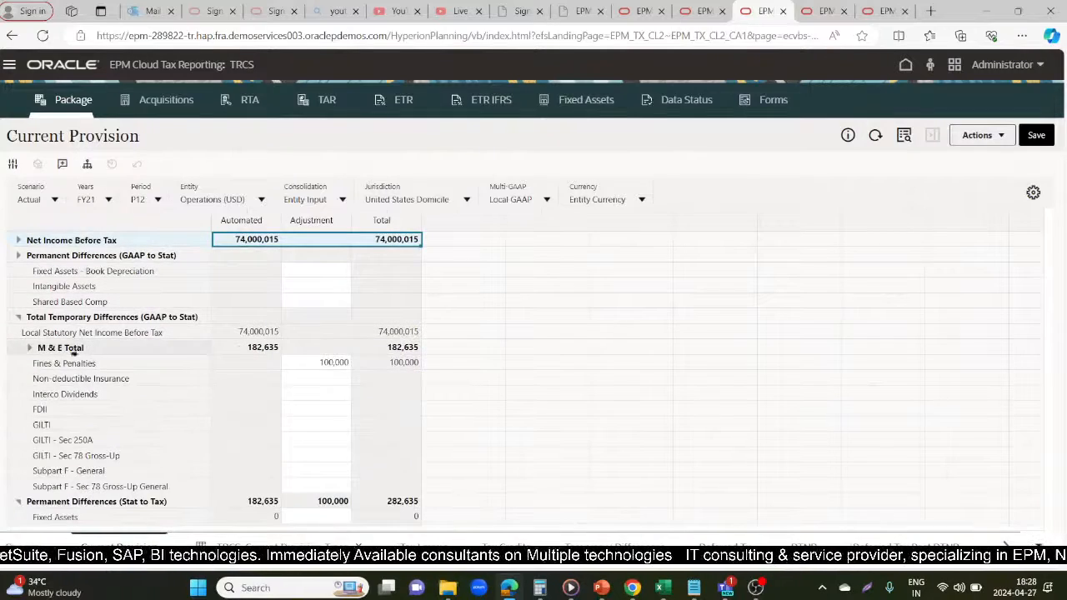
left_click(30, 347)
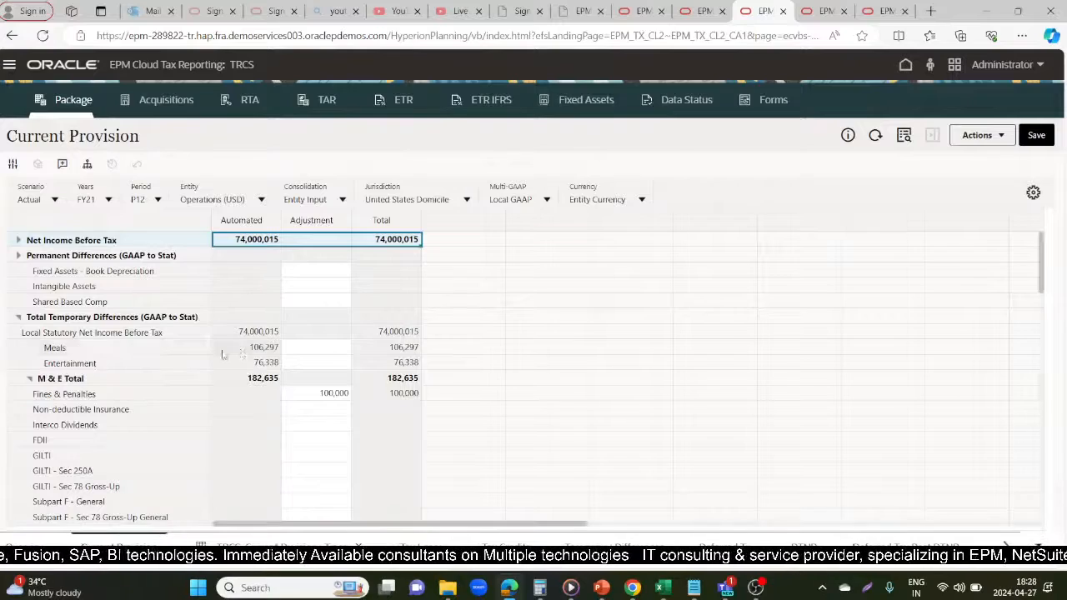
Step: Compute 50% of the Income Statement by Source Meals amount in Calculator by dividing 212594 by 2
left_click(700, 11)
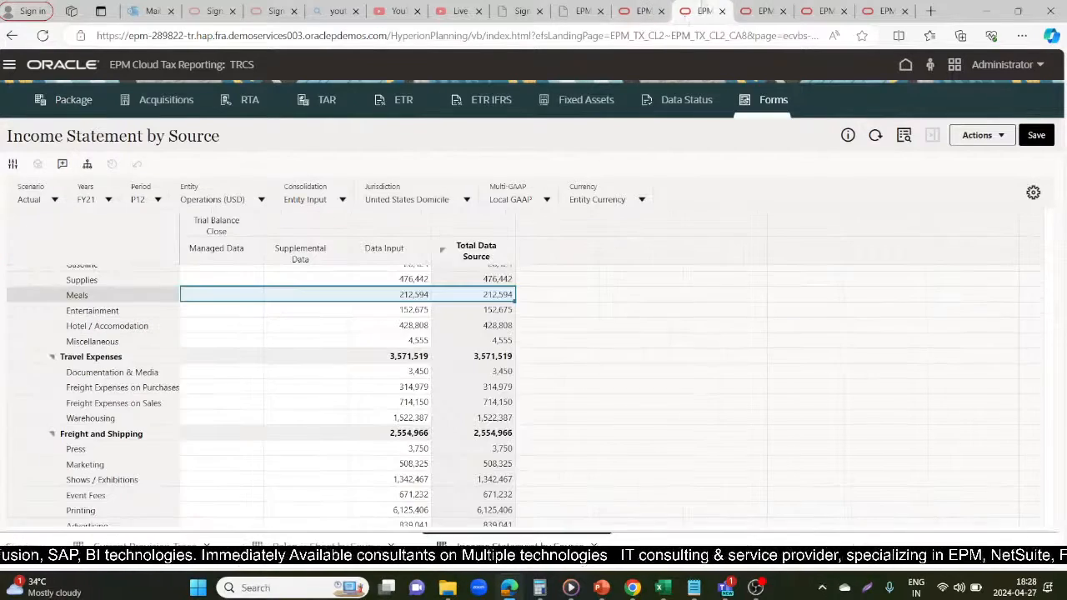
left_click(540, 587)
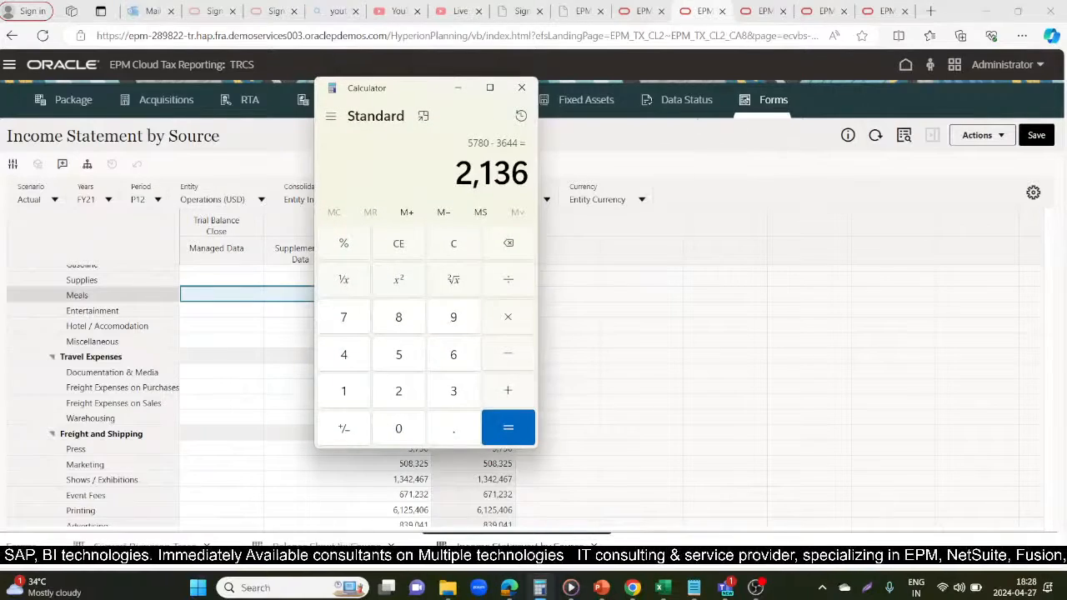
left_click_drag(365, 88, 641, 80)
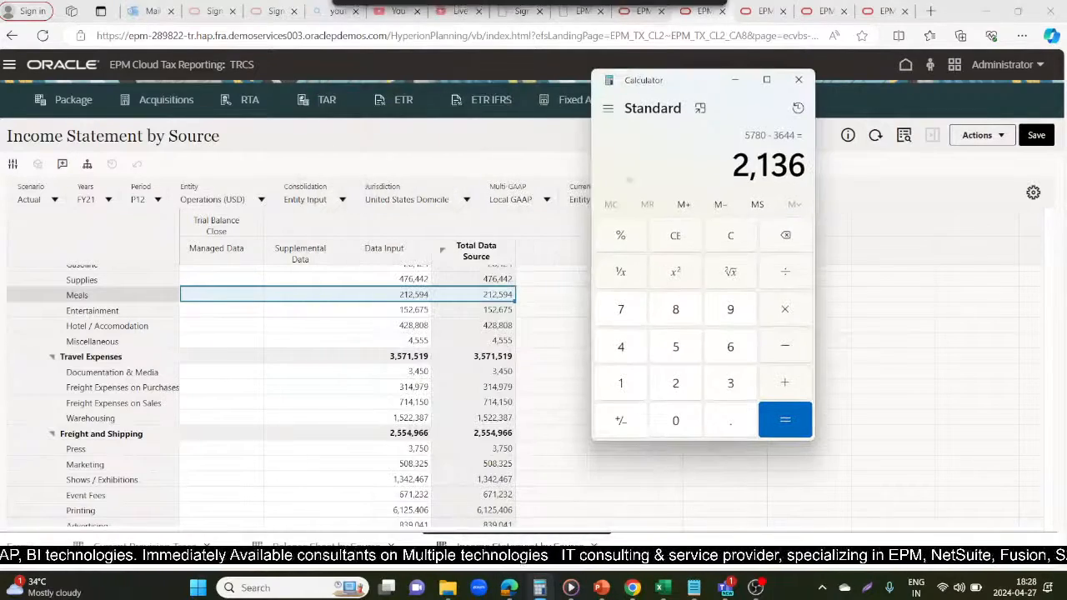
left_click(685, 237)
type("212")
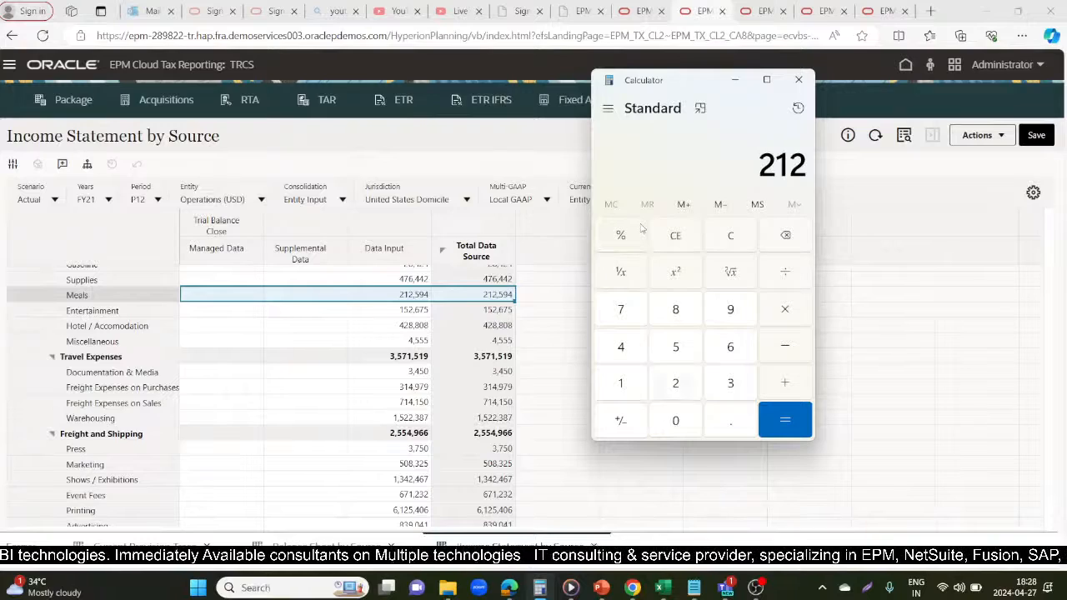
type("594/2")
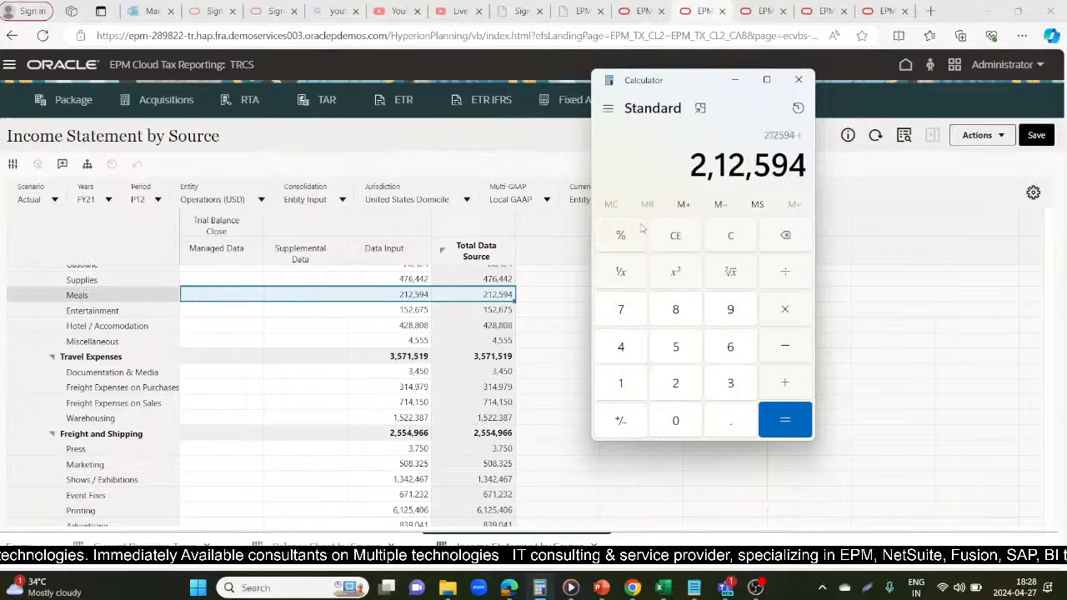
key("Return")
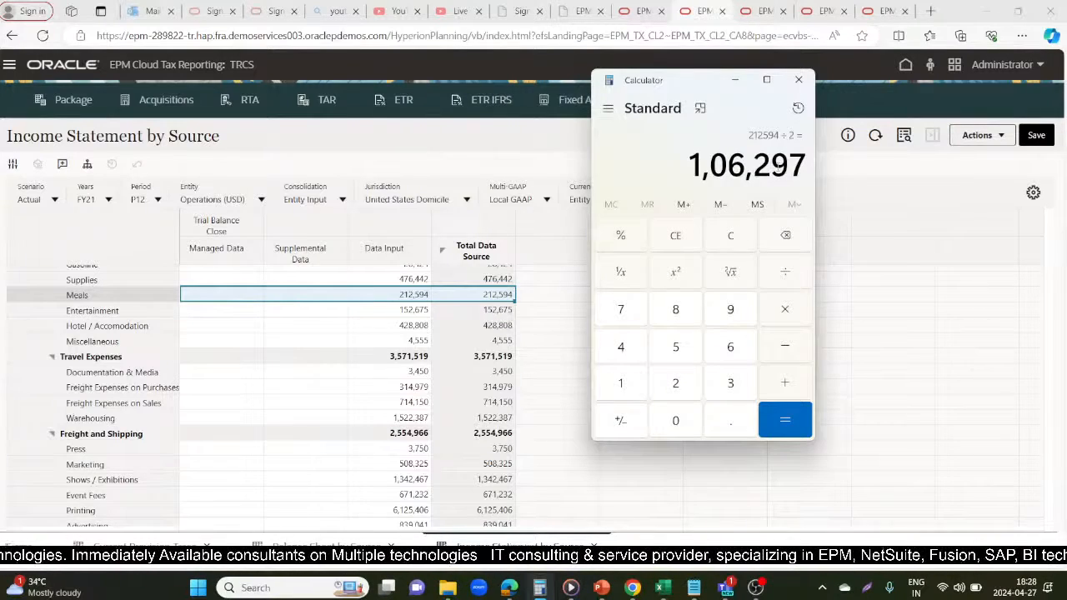
Step: Return to Current Provision and select the Meals row under M & E Total to compare it with the calculated amount
left_click(766, 10)
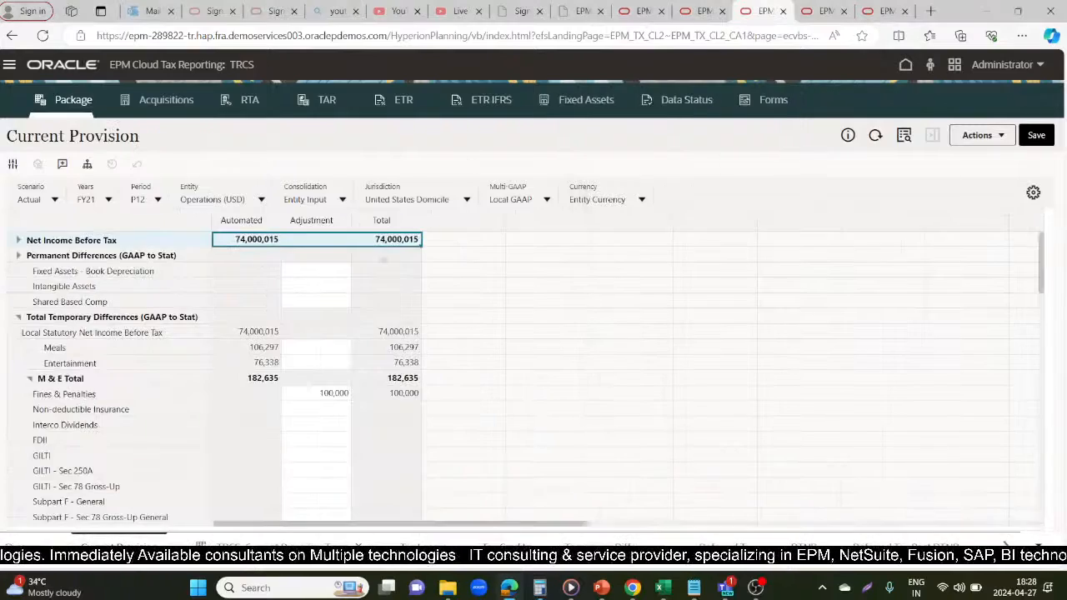
left_click(360, 349)
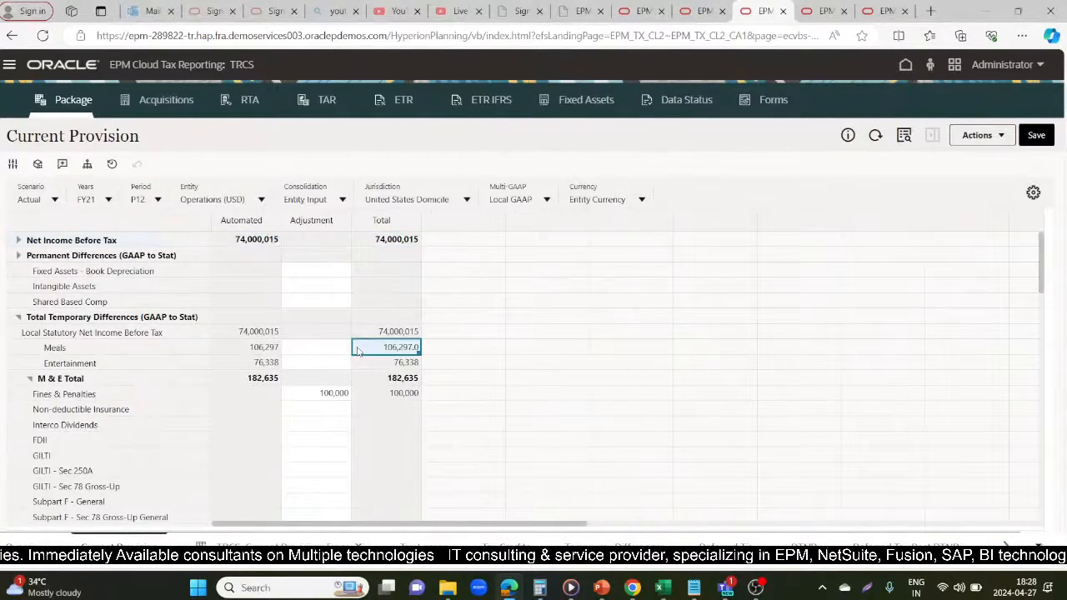
left_click(107, 346)
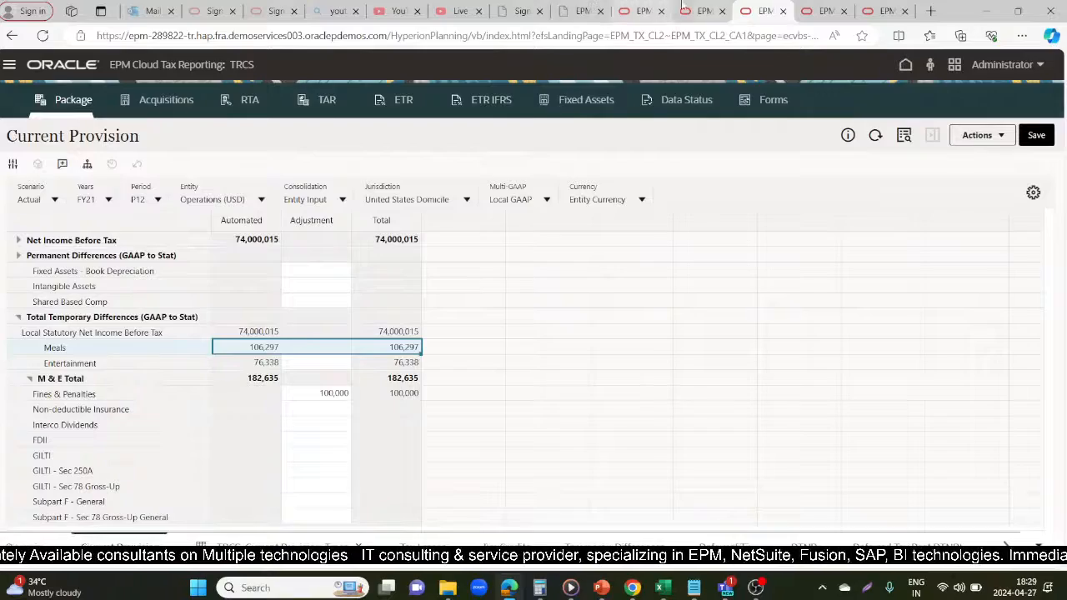
Step: Review the Meals rule in Tax Automation Global and select the Entertainment rule that pulls 50% from the Entertainment account
left_click(627, 8)
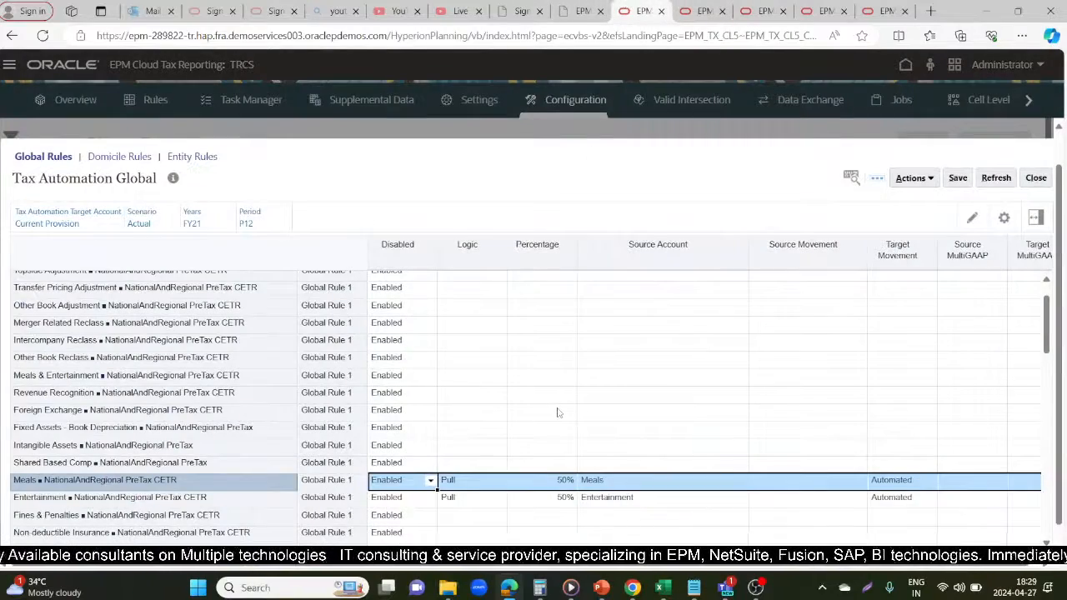
scroll(536, 413, "up", 1)
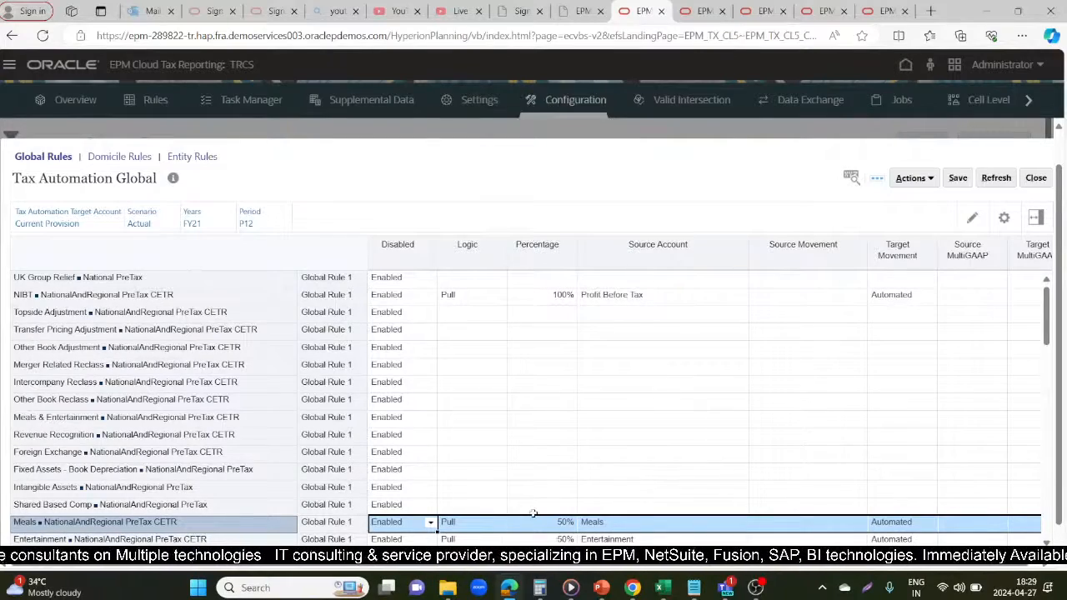
scroll(535, 455, "down", 3)
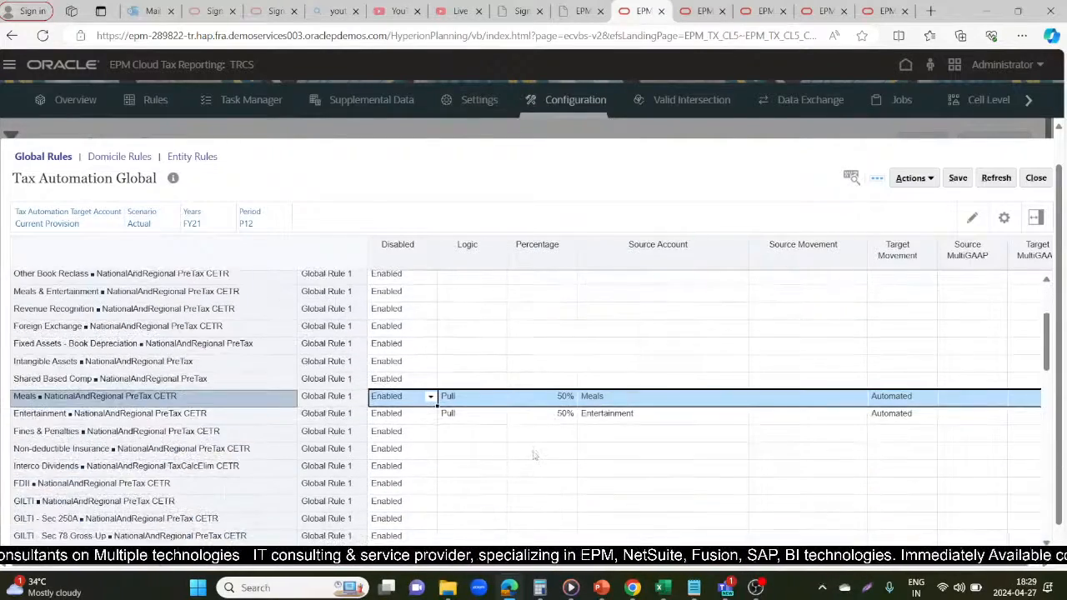
left_click(530, 417)
left_click(123, 415)
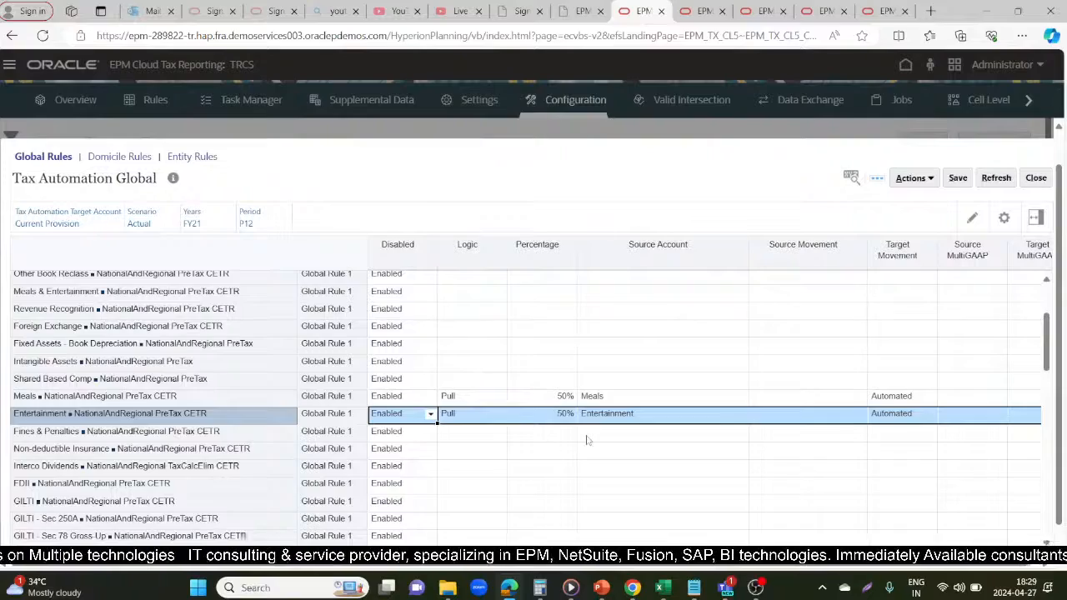
Step: Select the Bad Debts rule with Movement logic and the Fixed Assets rule with Squeeze logic to examine their settings
scroll(586, 440, "down", 4)
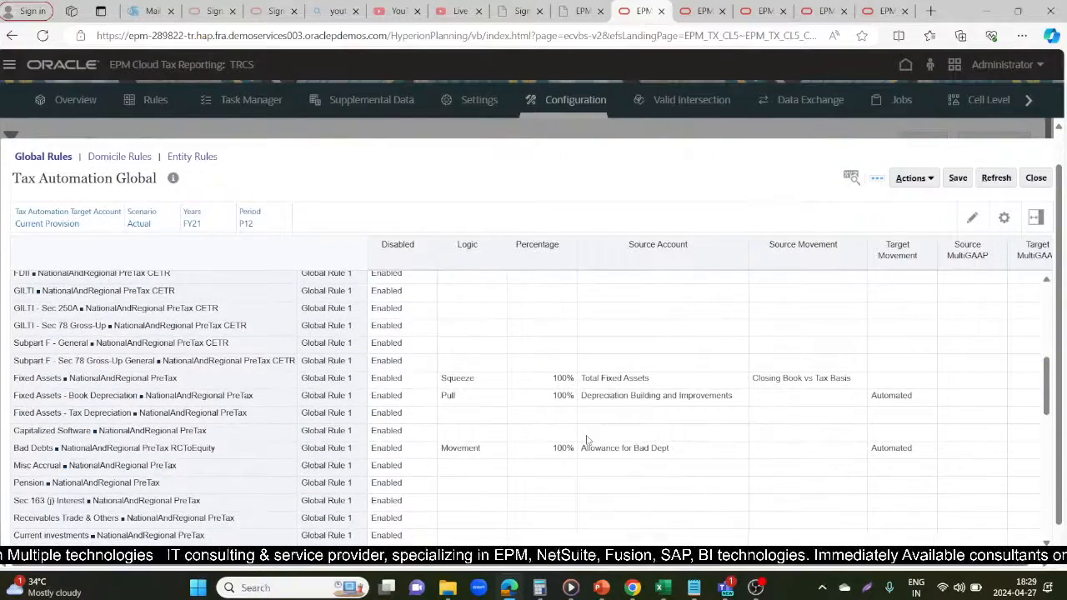
left_click(453, 455)
left_click(133, 450)
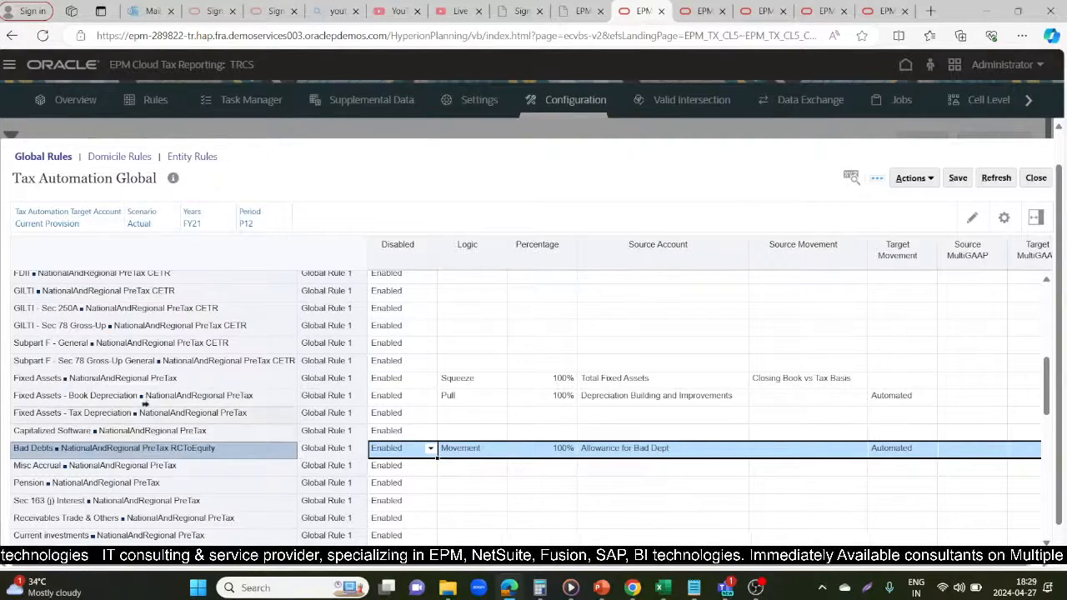
left_click(165, 379)
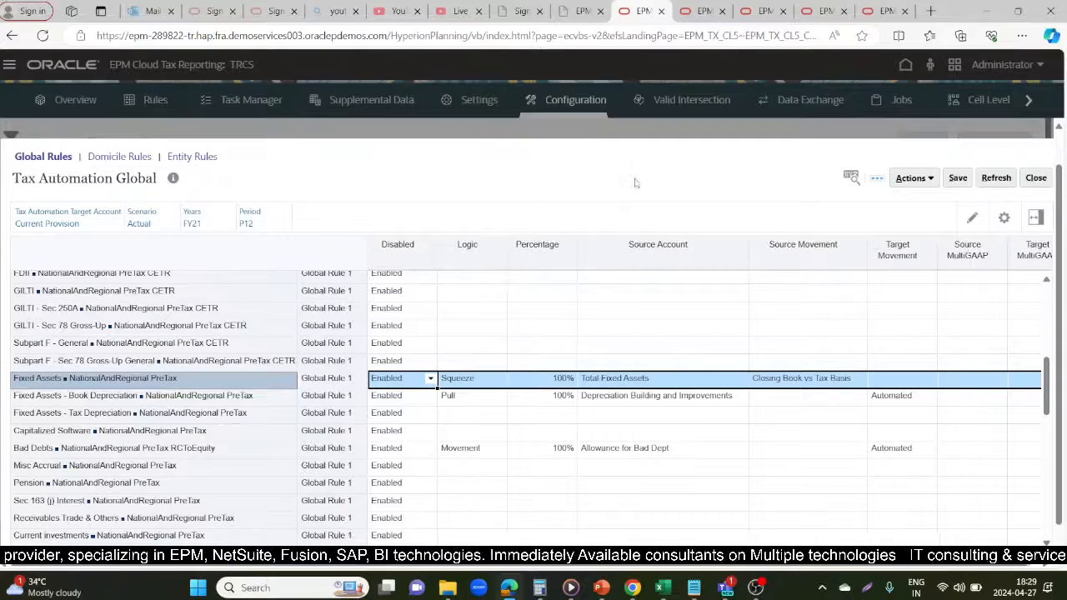
Step: Close the Force Consolidate job details and refresh the Jobs list to check the recent activity
left_click(732, 12)
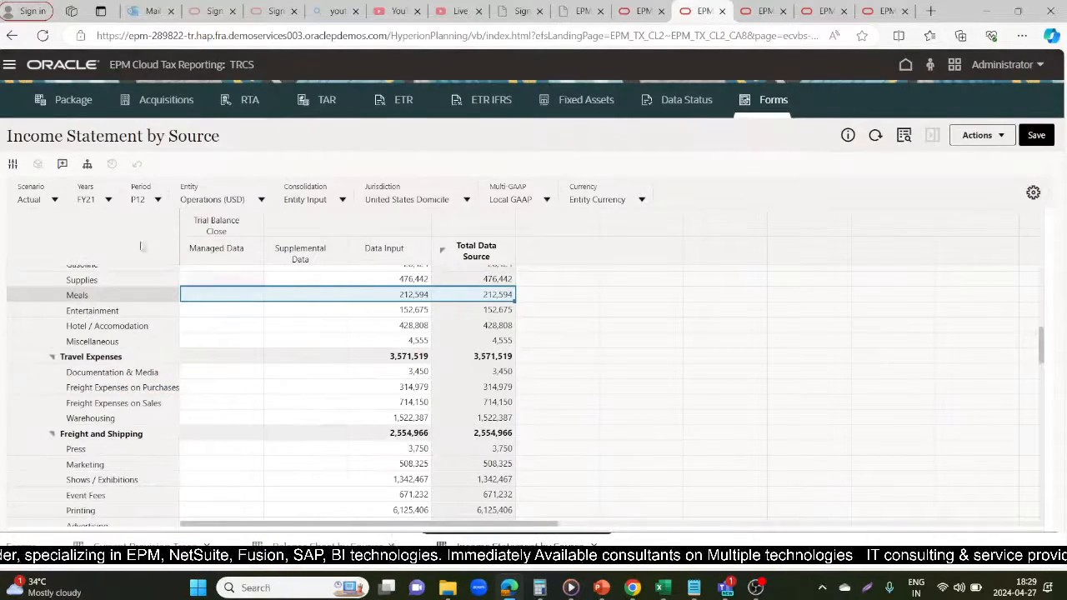
left_click(833, 7)
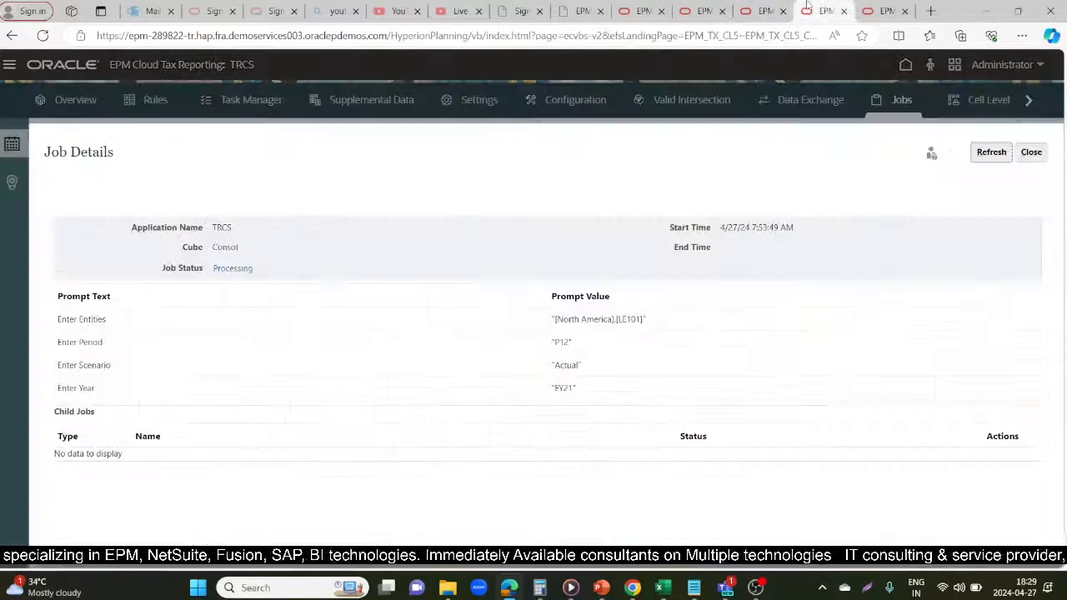
left_click(1027, 153)
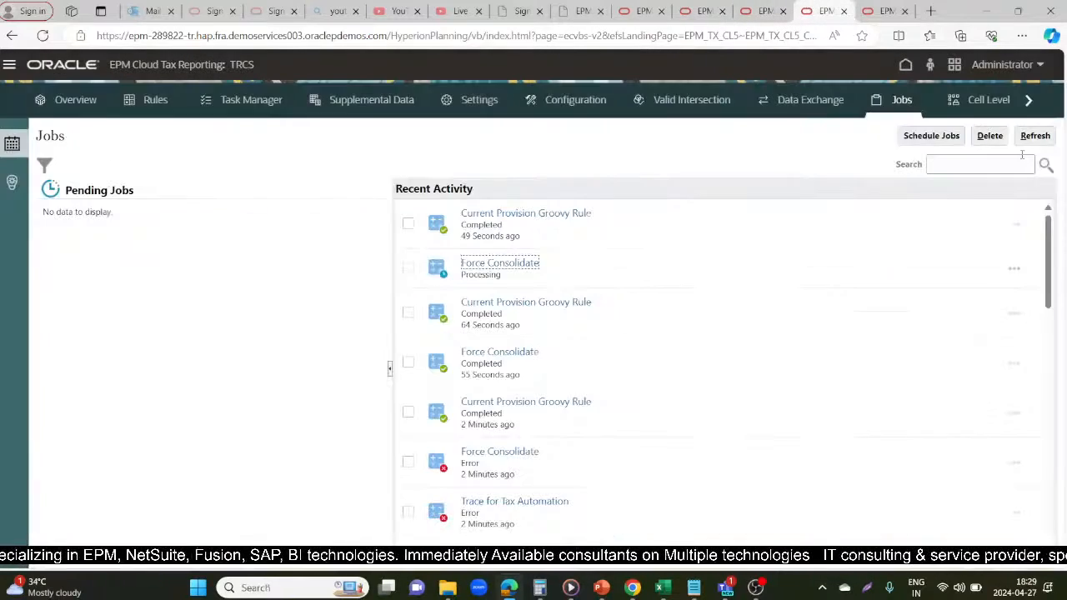
left_click(1030, 137)
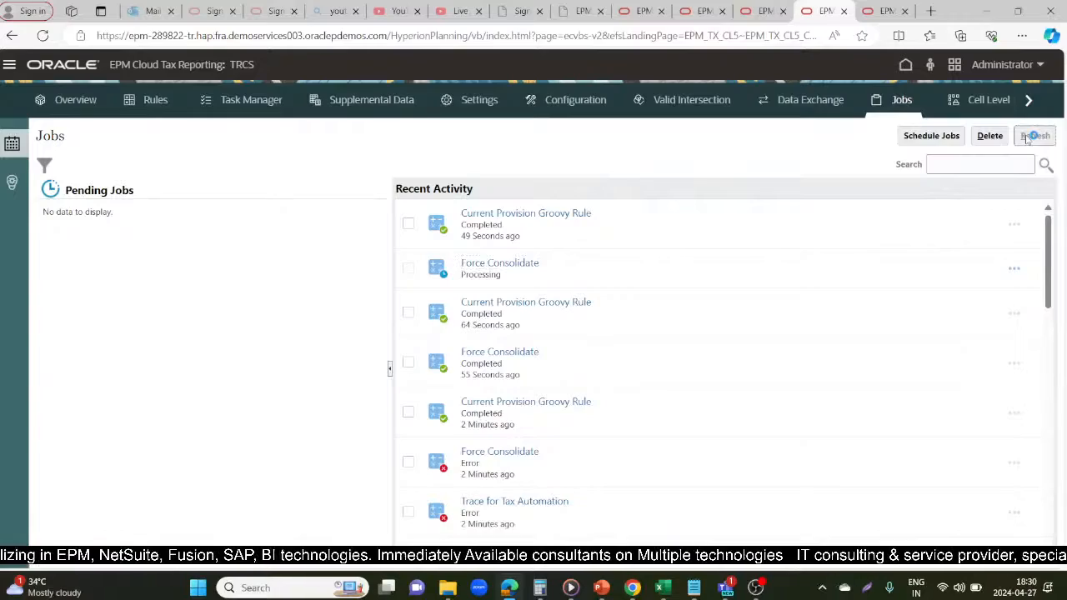
Step: Switch the Tax Automation Global form to year FY22 and look through its rules
left_click(636, 10)
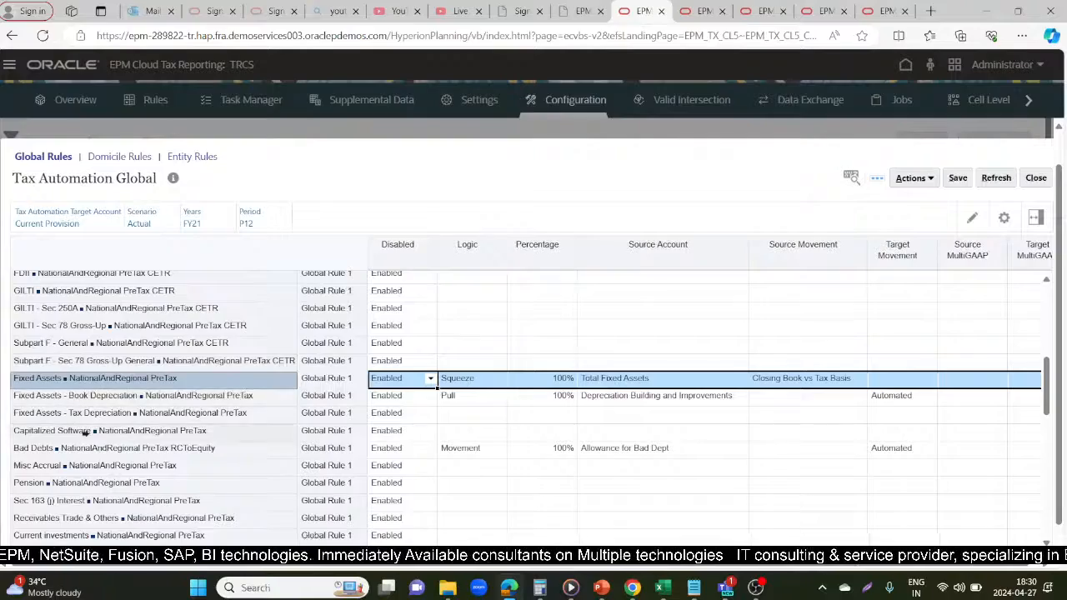
left_click_drag(1045, 407, 1023, 401)
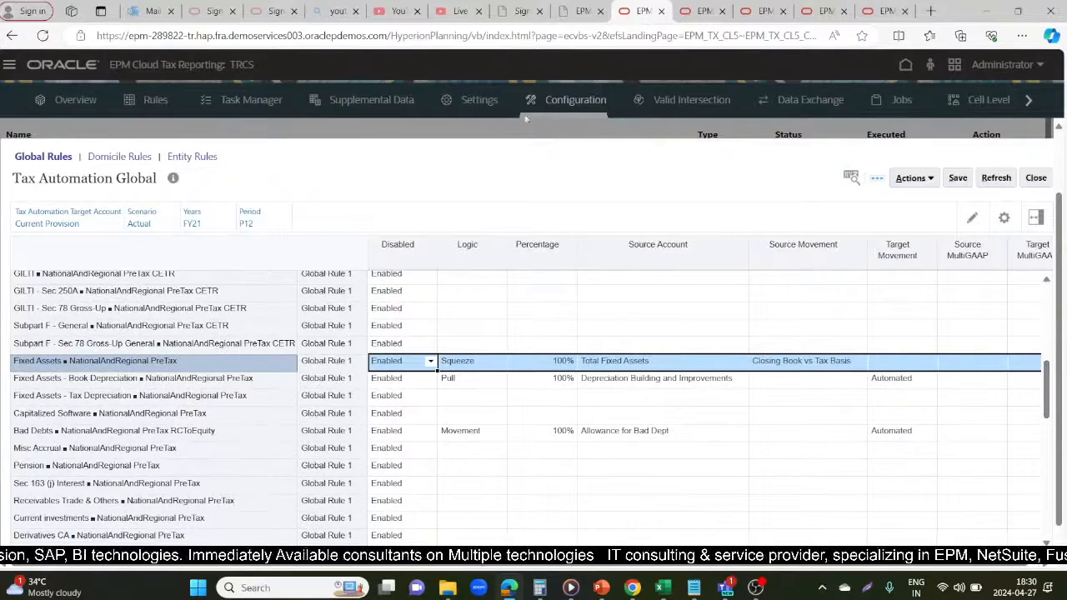
left_click(682, 9)
left_click(640, 10)
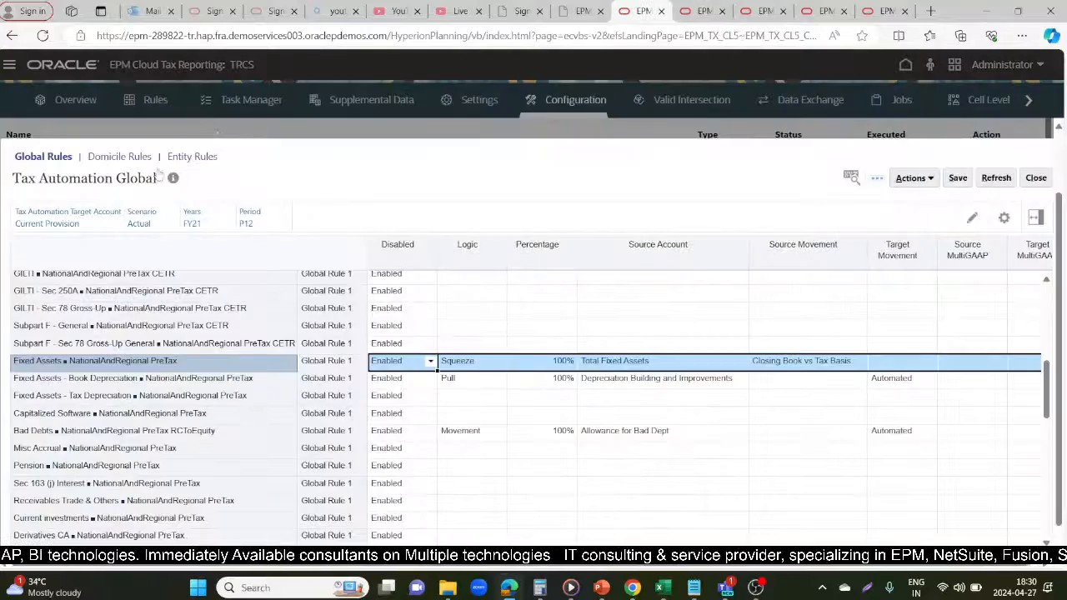
left_click(193, 223)
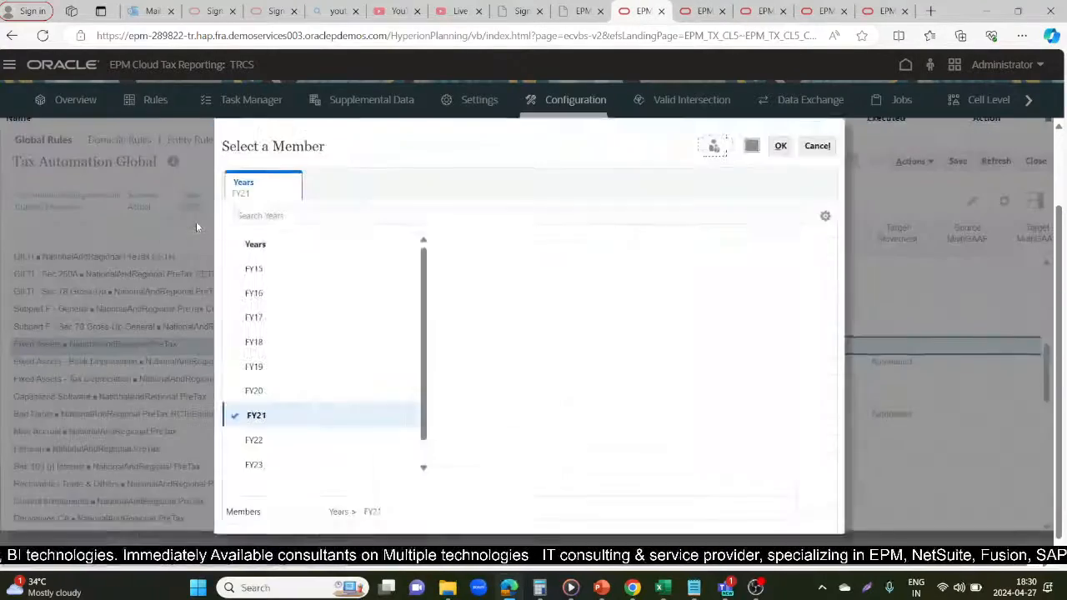
left_click(252, 457)
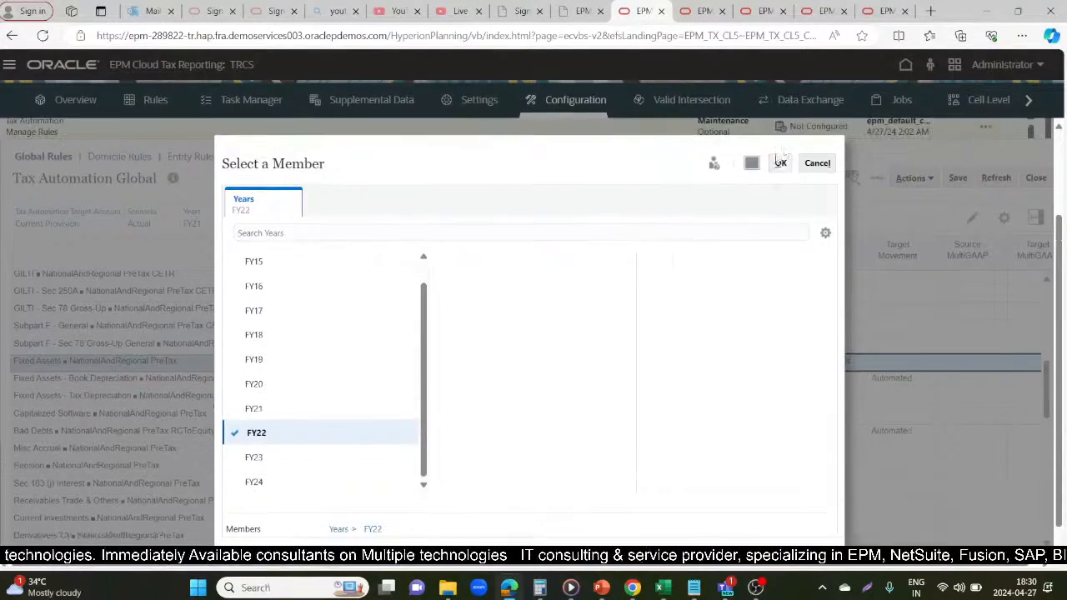
left_click(780, 162)
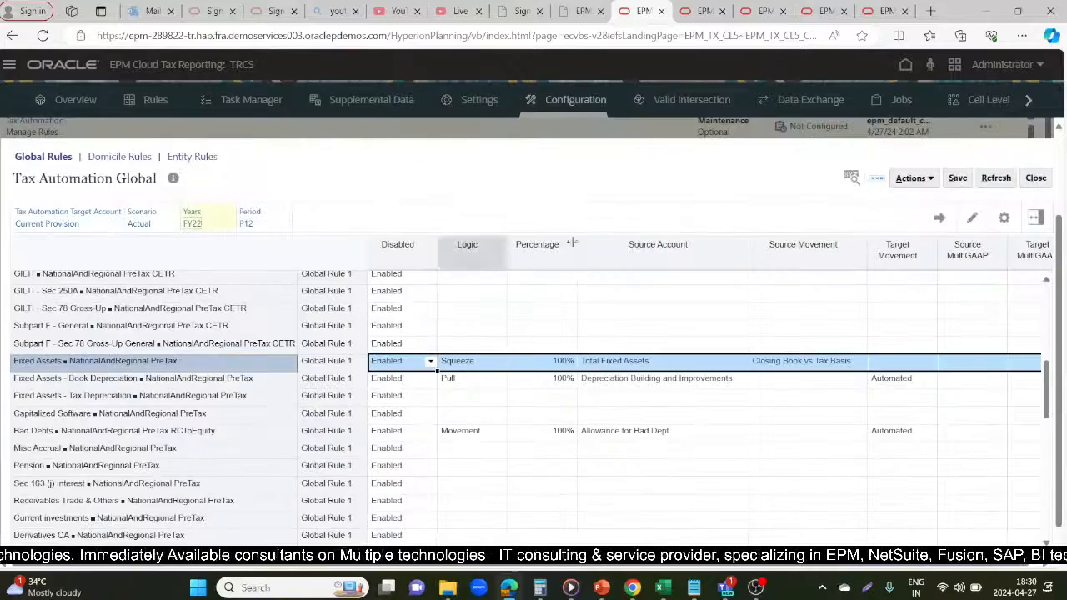
left_click(939, 218)
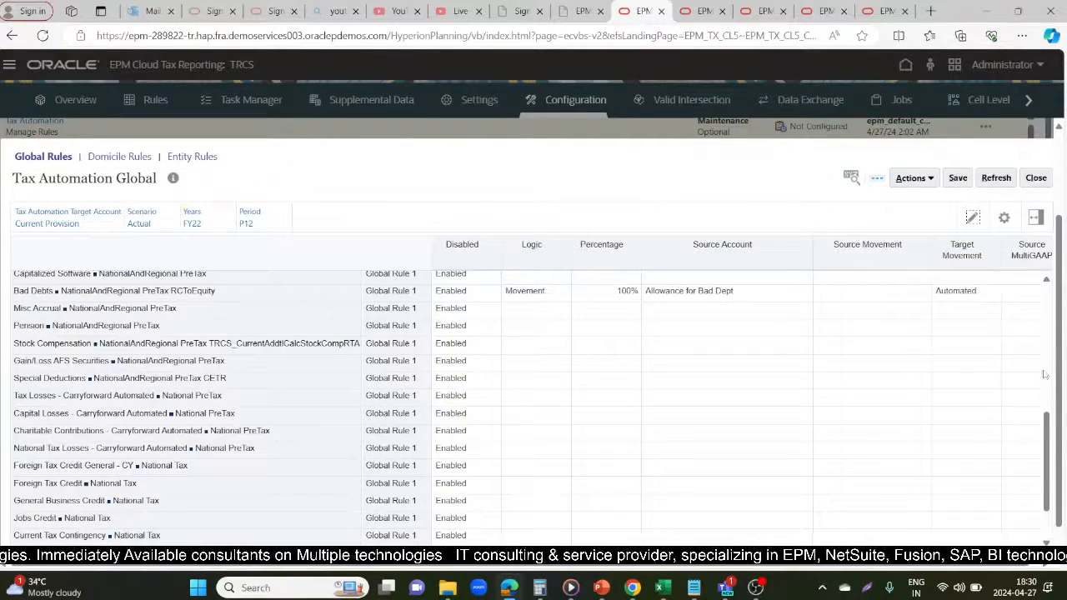
left_click_drag(1045, 434, 1055, 462)
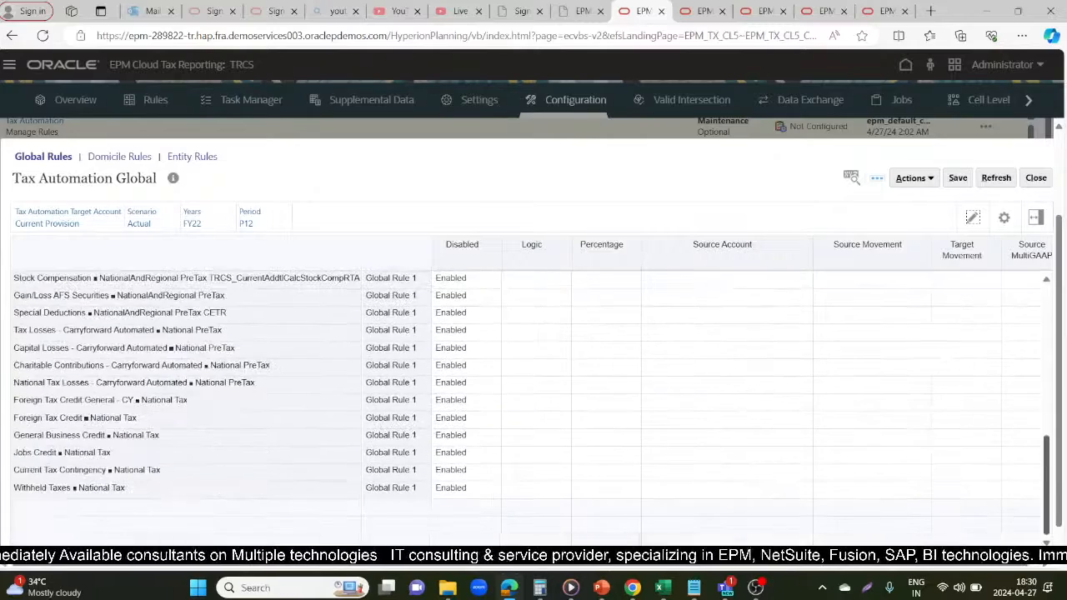
Step: Set the Tax Automation Global form's year back to FY21 and reload its rules
left_click(193, 223)
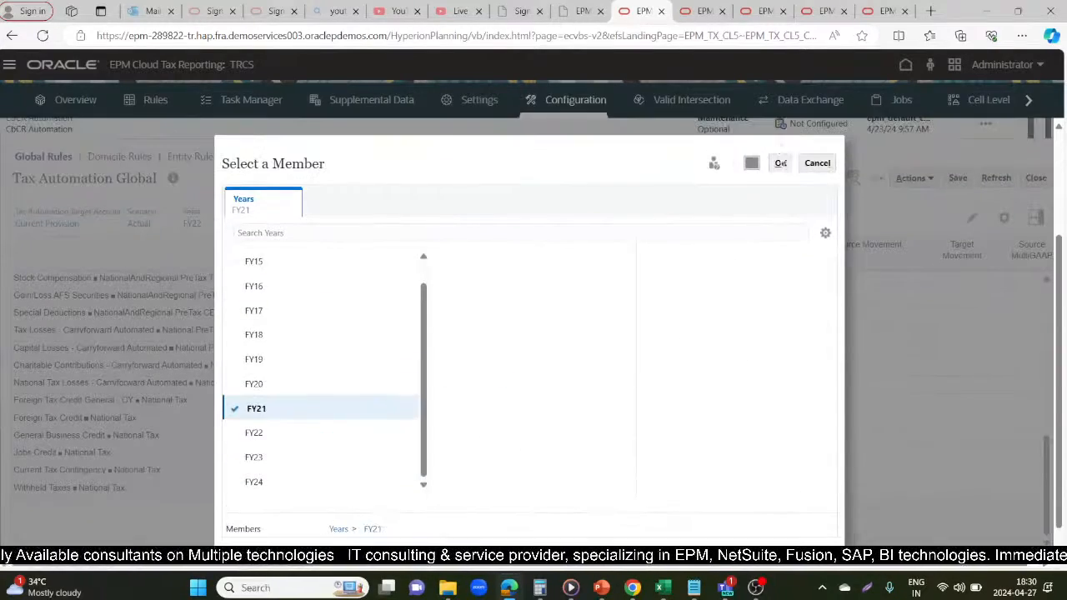
left_click(780, 163)
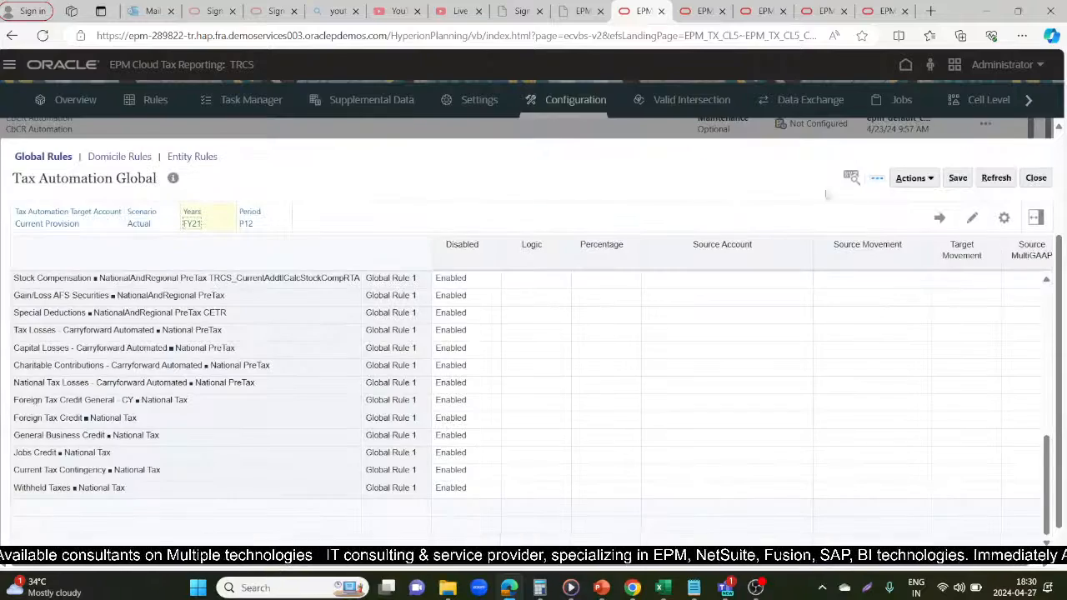
left_click(938, 218)
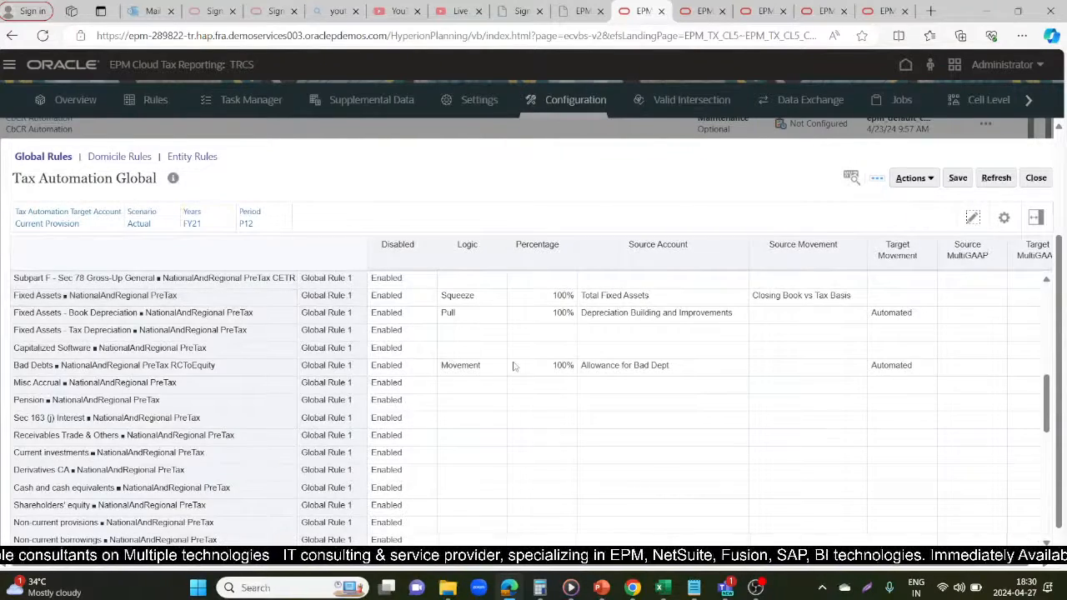
Step: From the Jobs page, go to the Tax Provision National forms and open the Balance Sheet by Source form
left_click(704, 11)
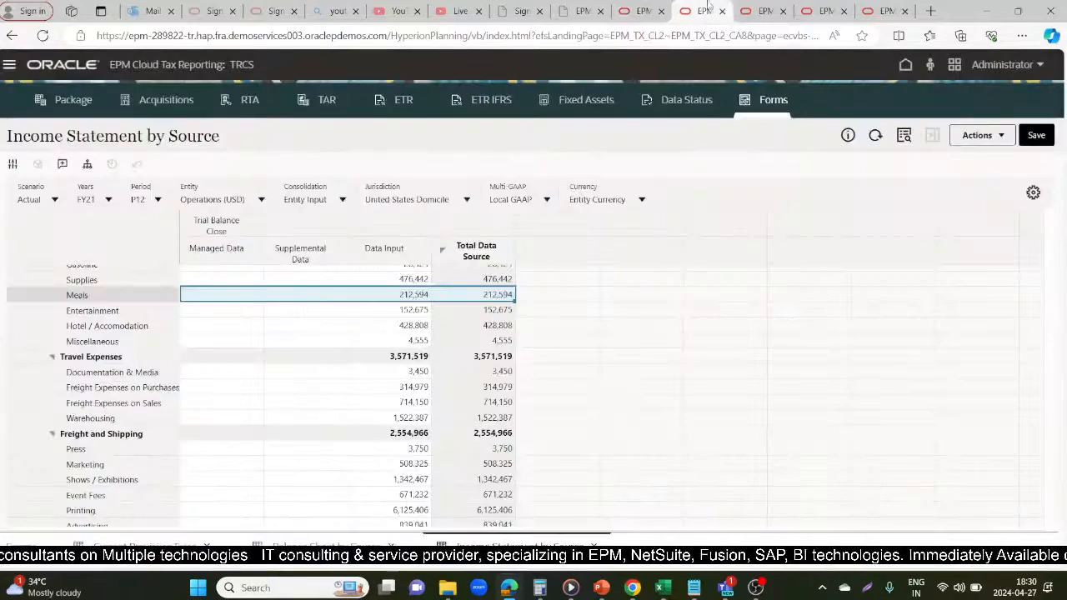
left_click(823, 8)
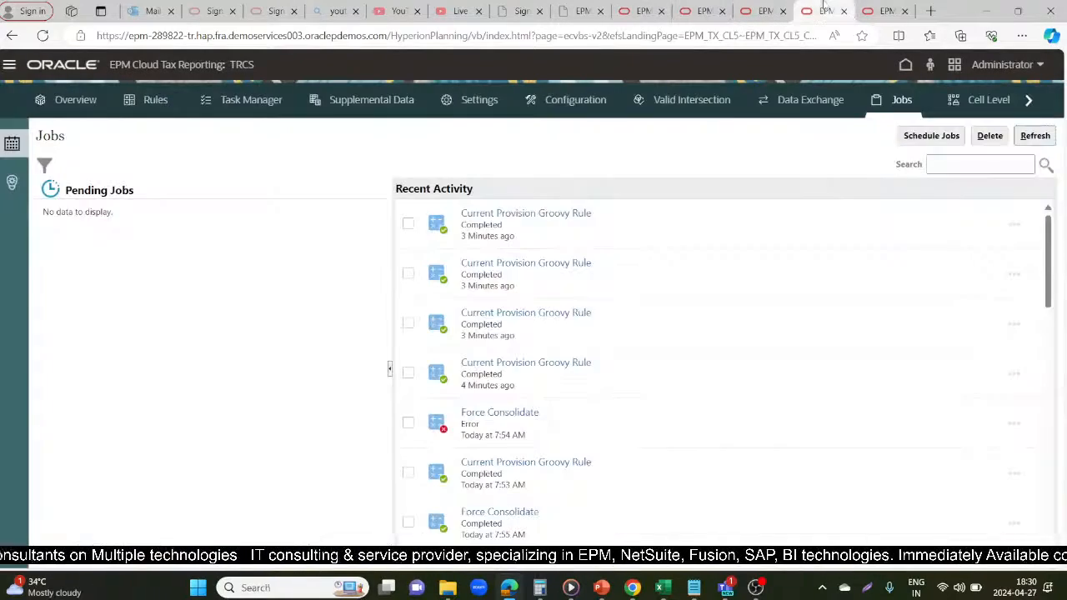
left_click(1035, 136)
left_click(906, 65)
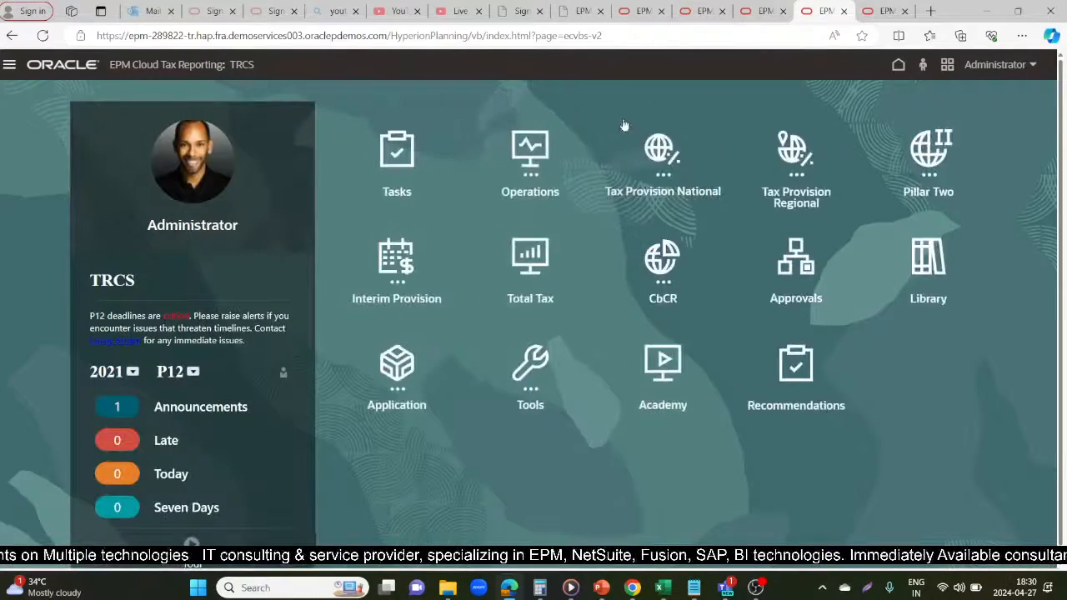
left_click(661, 154)
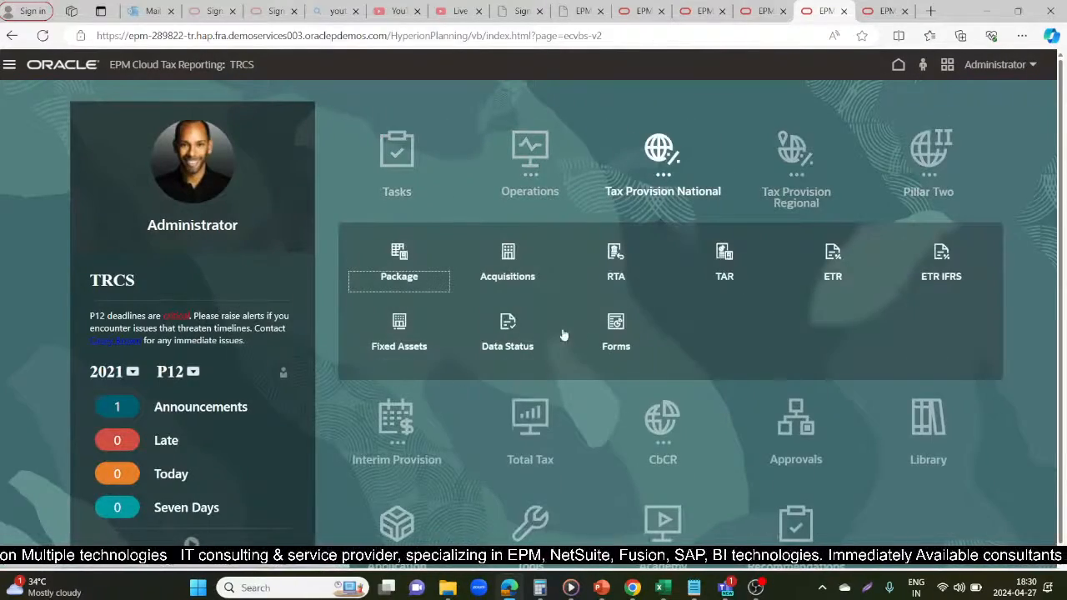
left_click(621, 325)
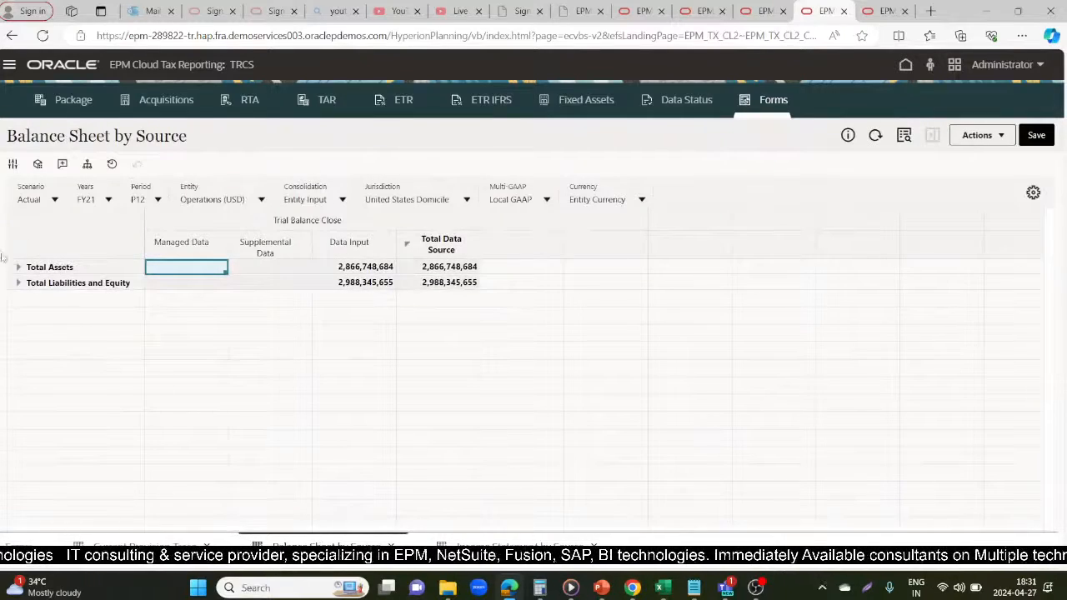
Step: Expand Total Assets, Current Assets and Property, plant and equipment in Balance Sheet by Source to view their account groups
left_click(16, 268)
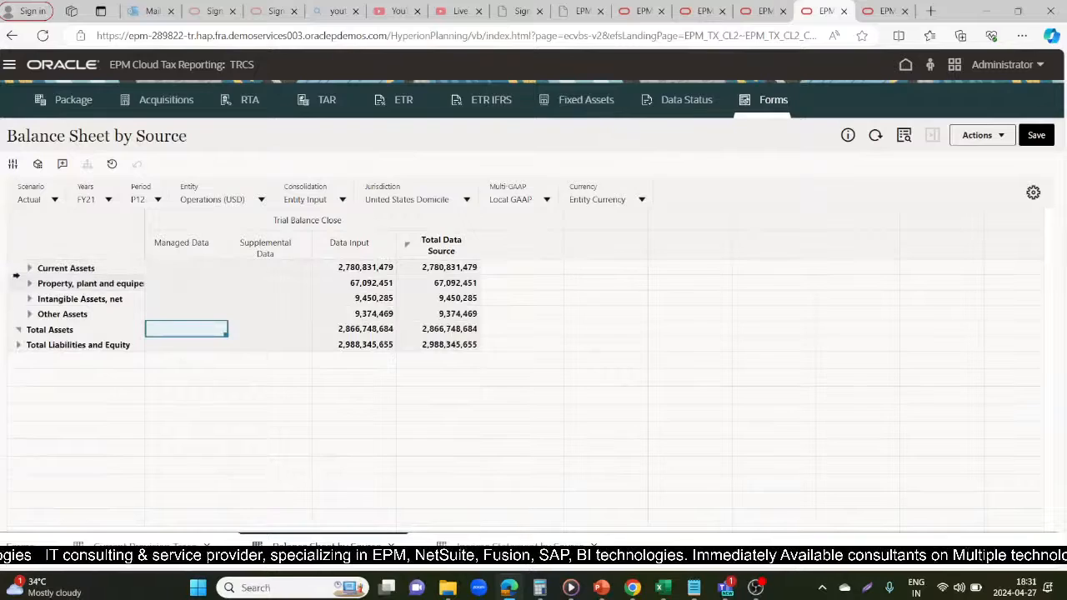
left_click(30, 269)
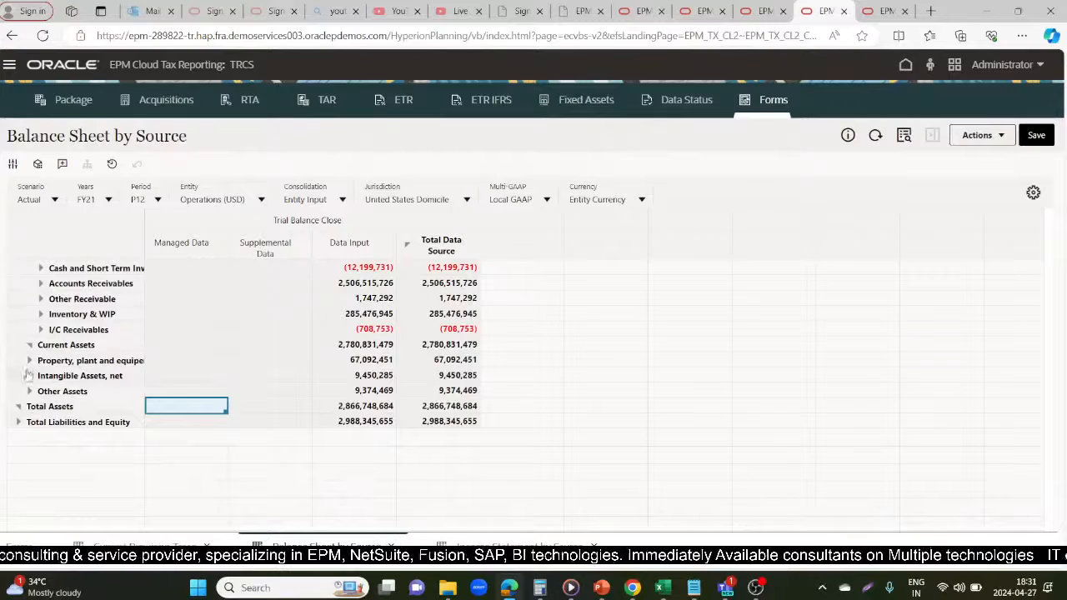
left_click(29, 360)
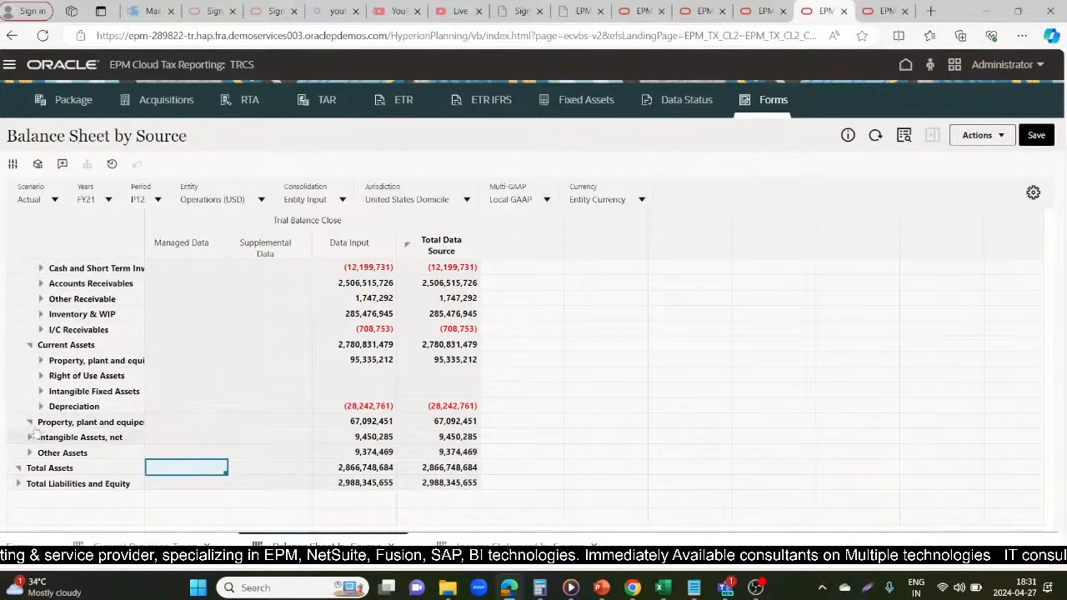
left_click(29, 422)
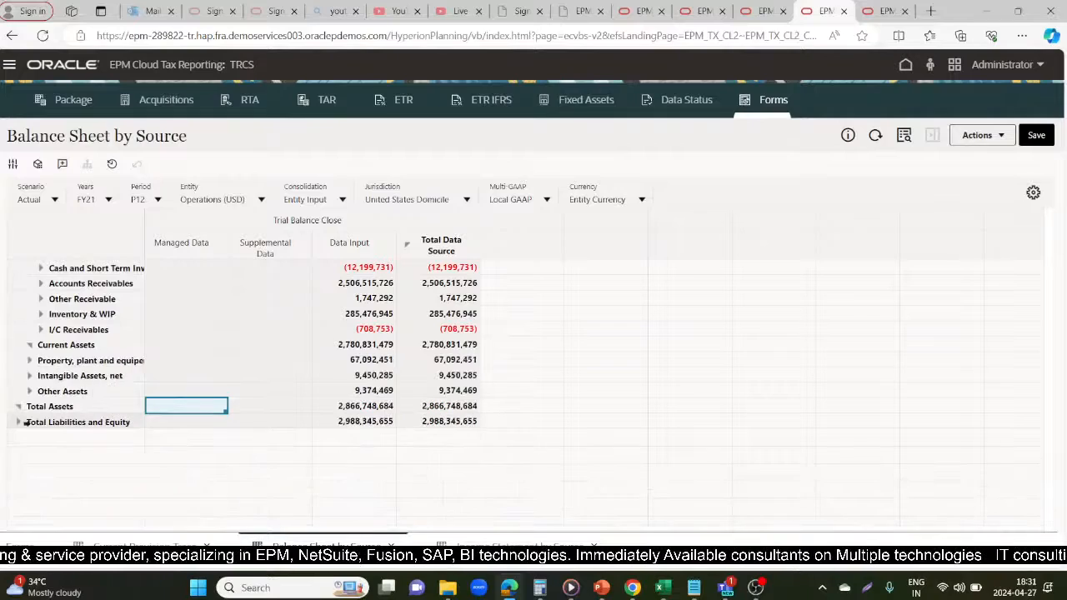
left_click(29, 360)
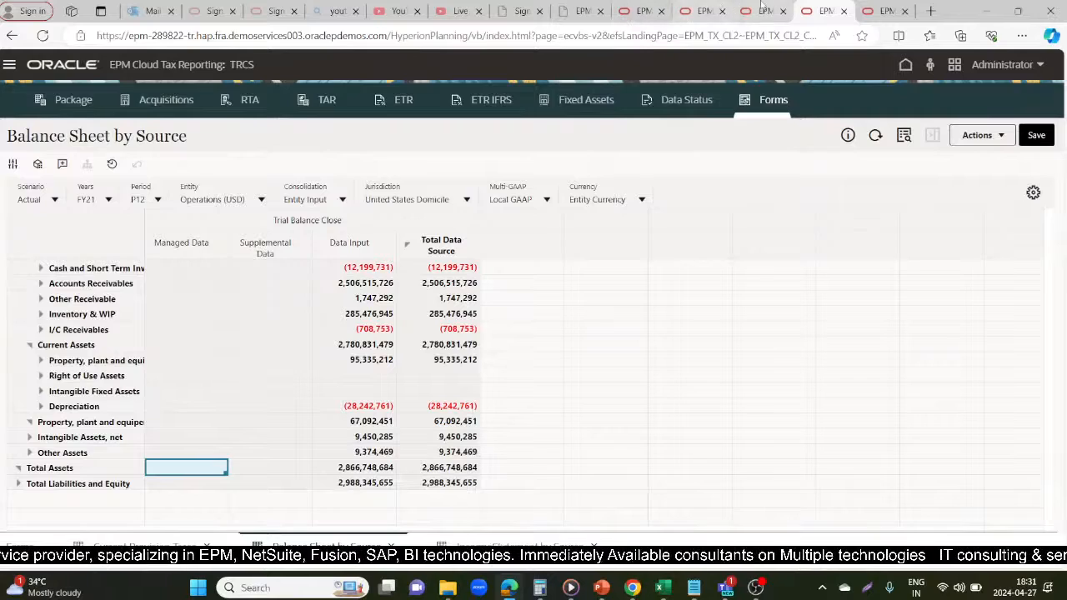
Step: Expand the nested Property, plant and equipment group in Balance Sheet by Source to view its individual asset accounts
left_click(80, 360)
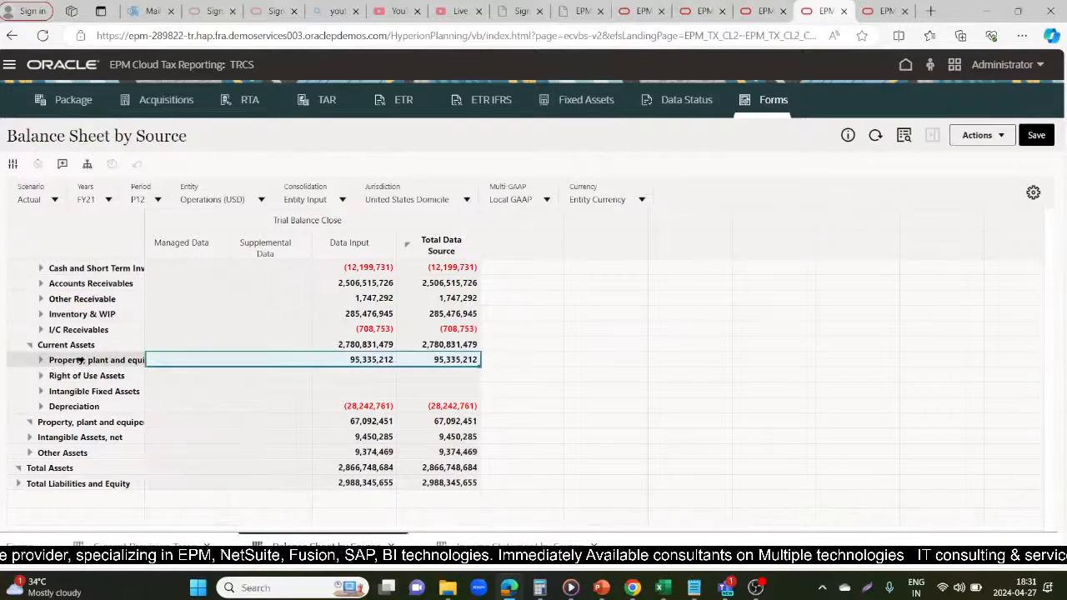
left_click(40, 360)
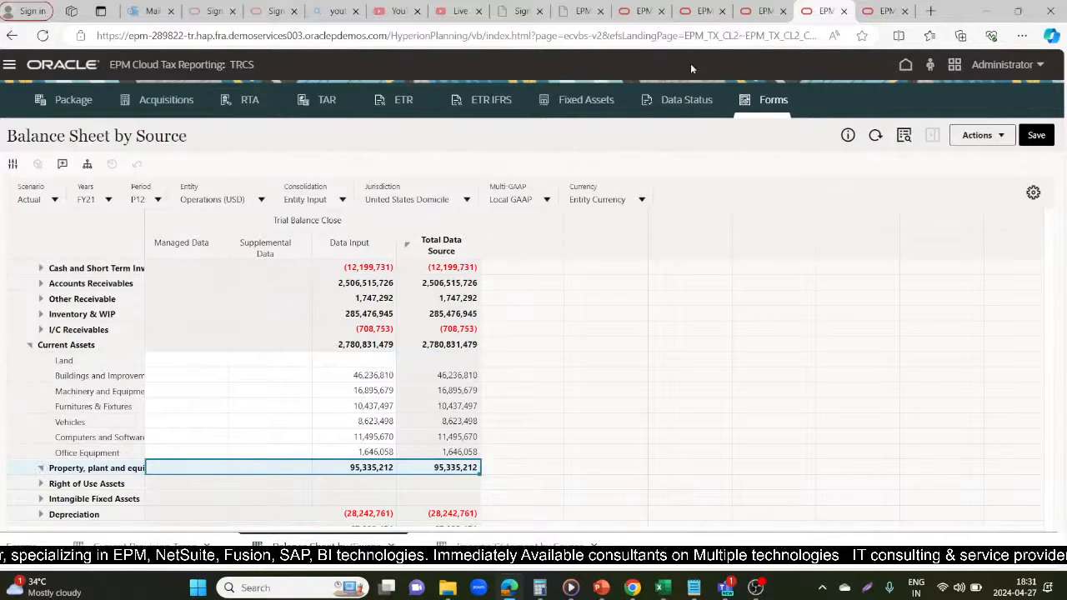
Step: Go to the Current Provision form and look through the Fixed Assets - Book Depreciation, Intangible Assets and Shared Based Comp rows
left_click(703, 10)
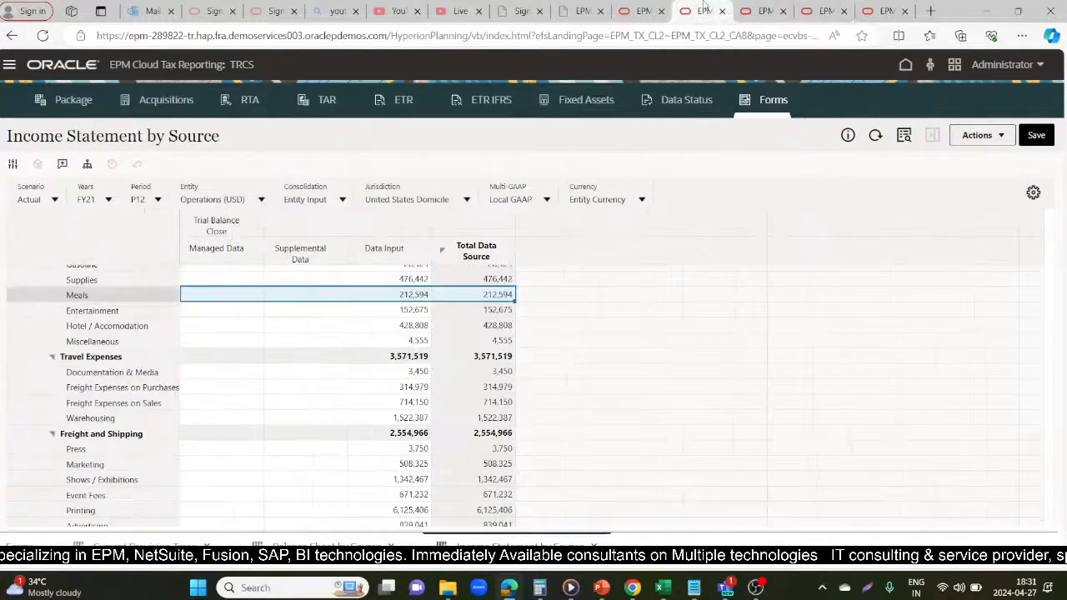
left_click(761, 8)
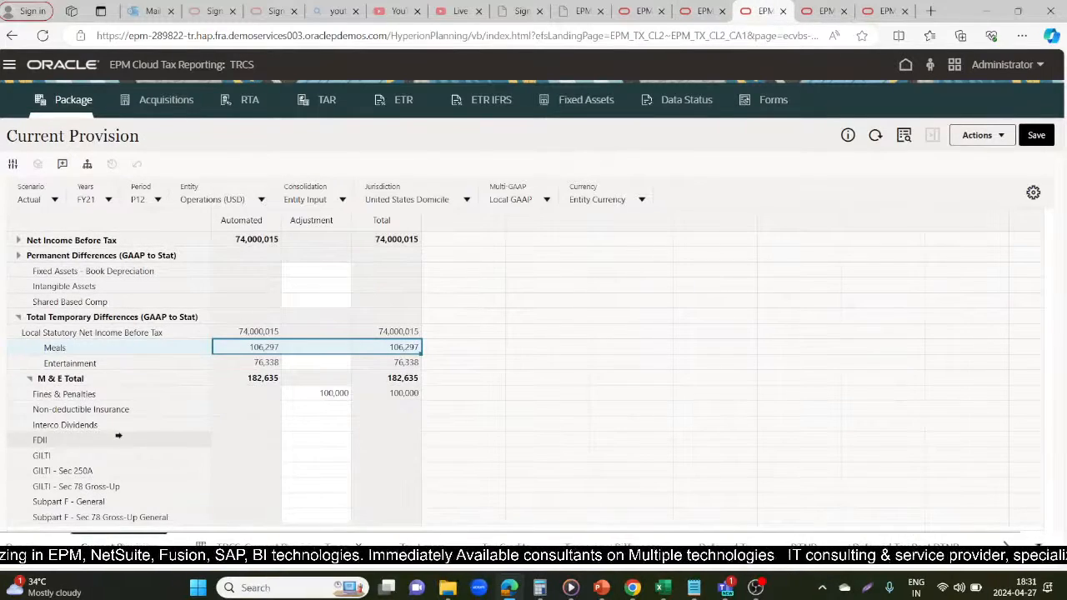
scroll(1040, 287, "down", 1)
scroll(1040, 287, "up", 1)
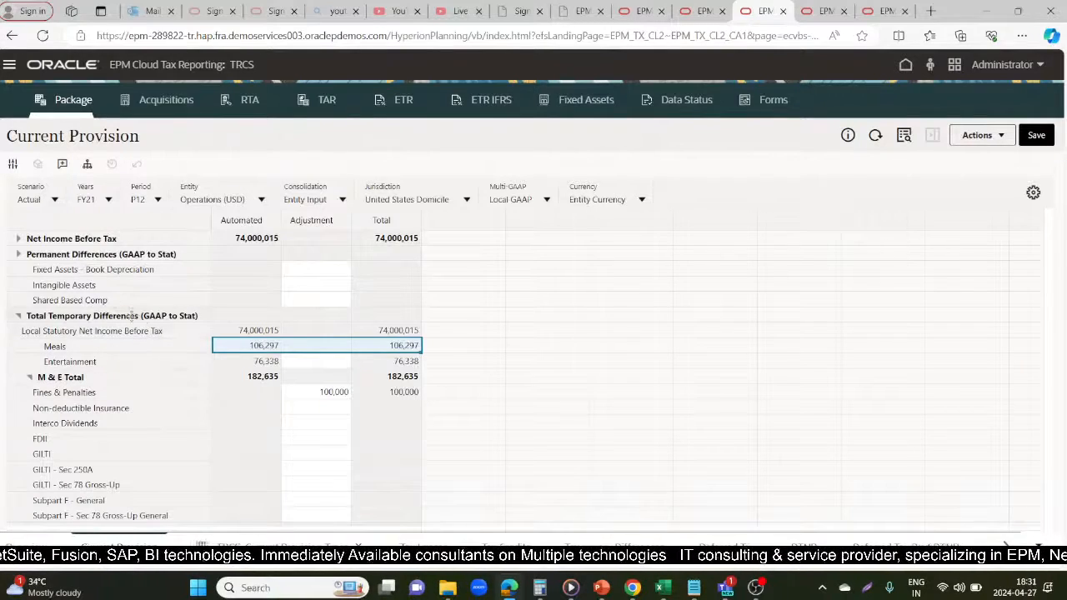
left_click(123, 271)
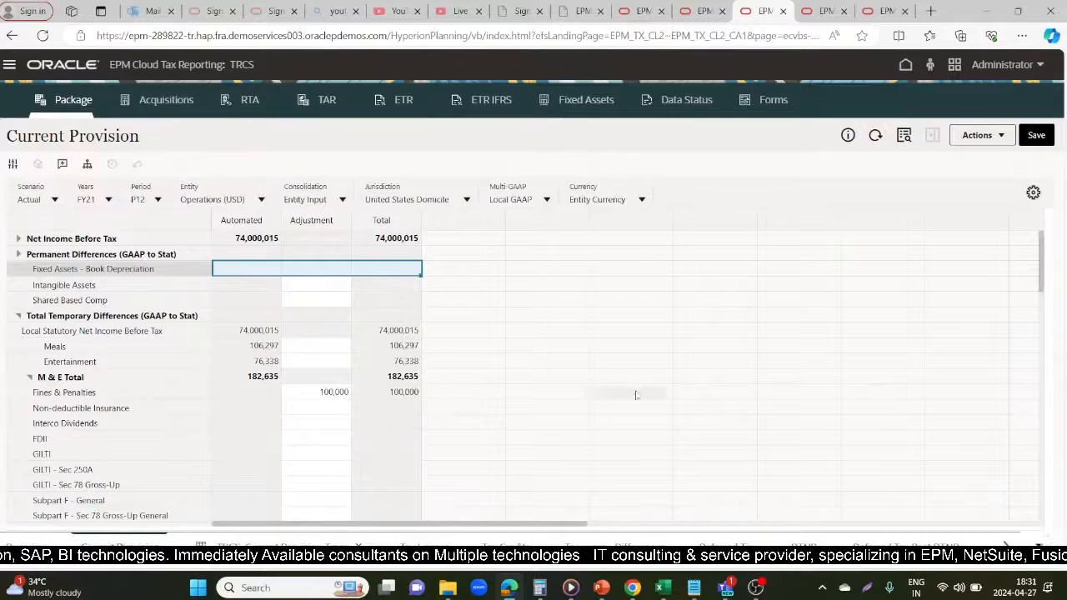
left_click(99, 285)
left_click(129, 300)
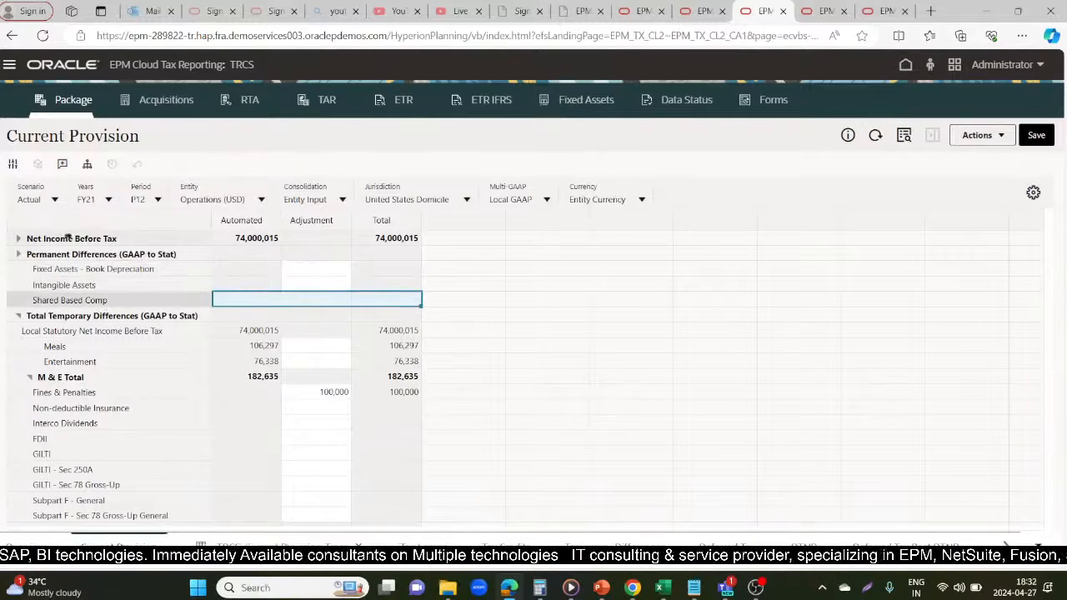
Step: Expand Net Income Before Tax in Current Provision, including its Book Adjustments to NIBT and NIBT Total Book Reclass groups
left_click(19, 254)
left_click(17, 239)
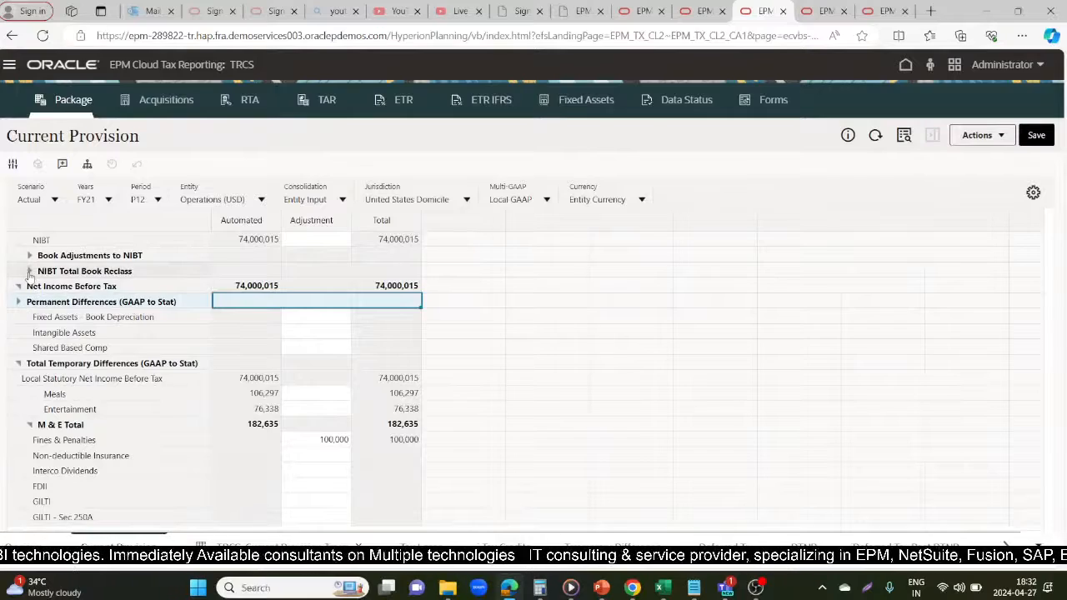
left_click(29, 270)
left_click(28, 255)
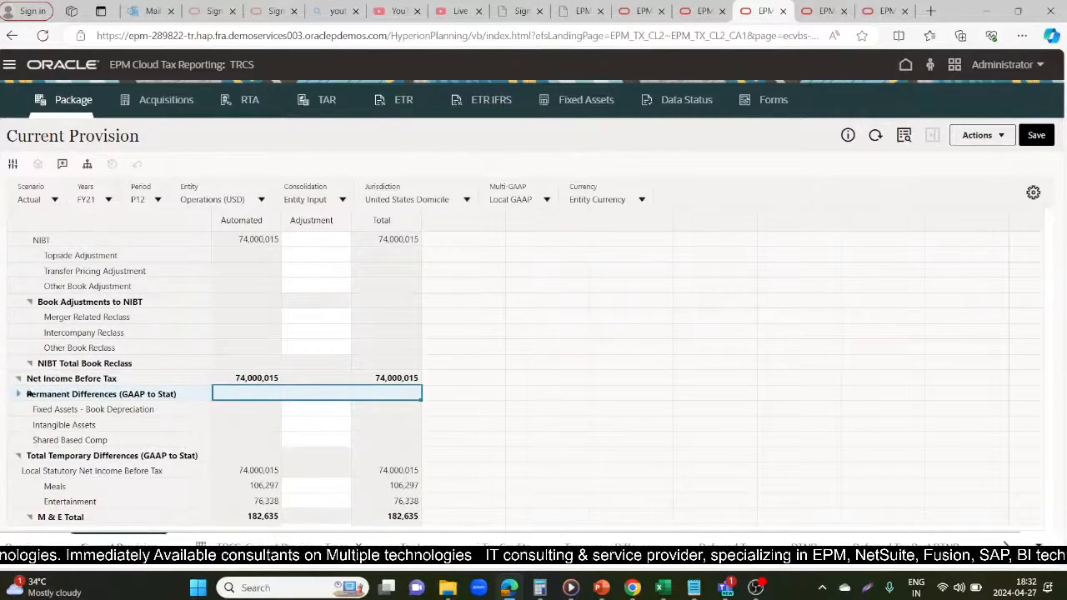
Step: Compare the Fixed Assets - Book Depreciation and Fixed Assets rows in Current Provision with their rules in Tax Automation Global
left_click(93, 408)
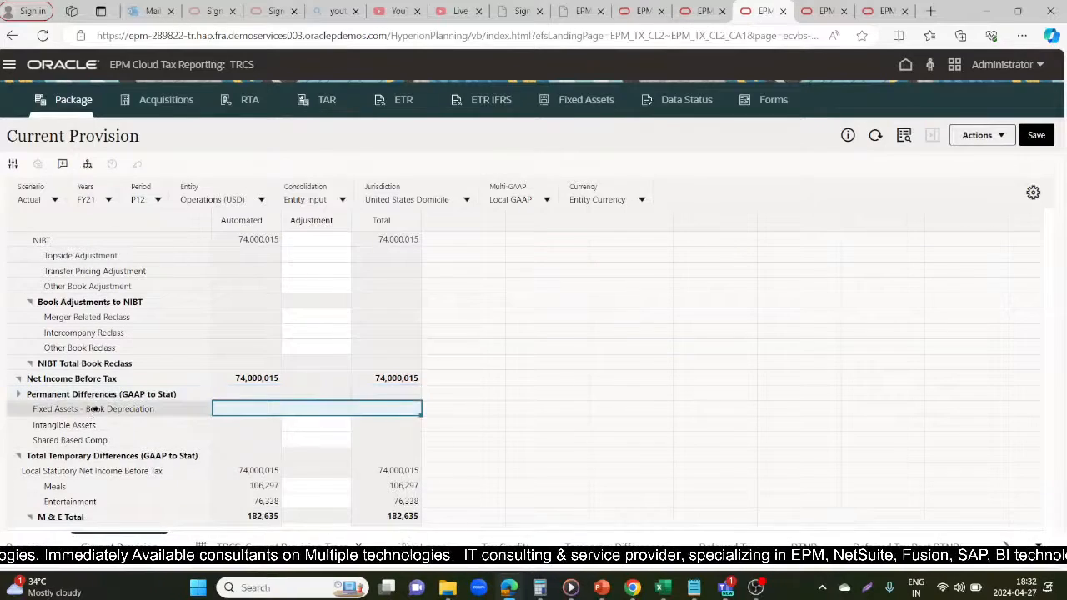
scroll(477, 445, "down", 5)
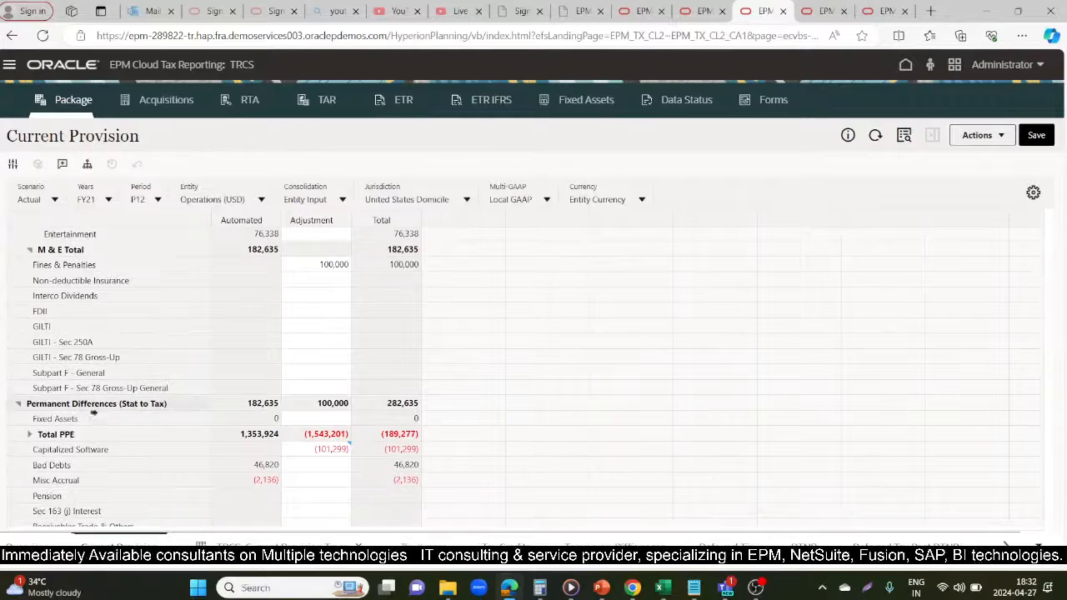
left_click(101, 412)
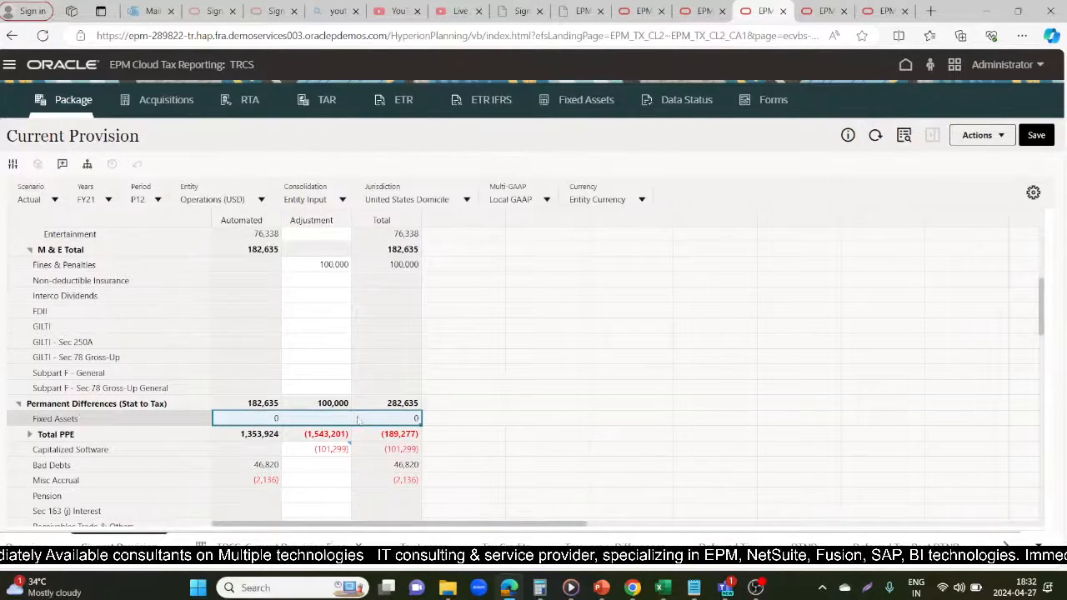
left_click(698, 11)
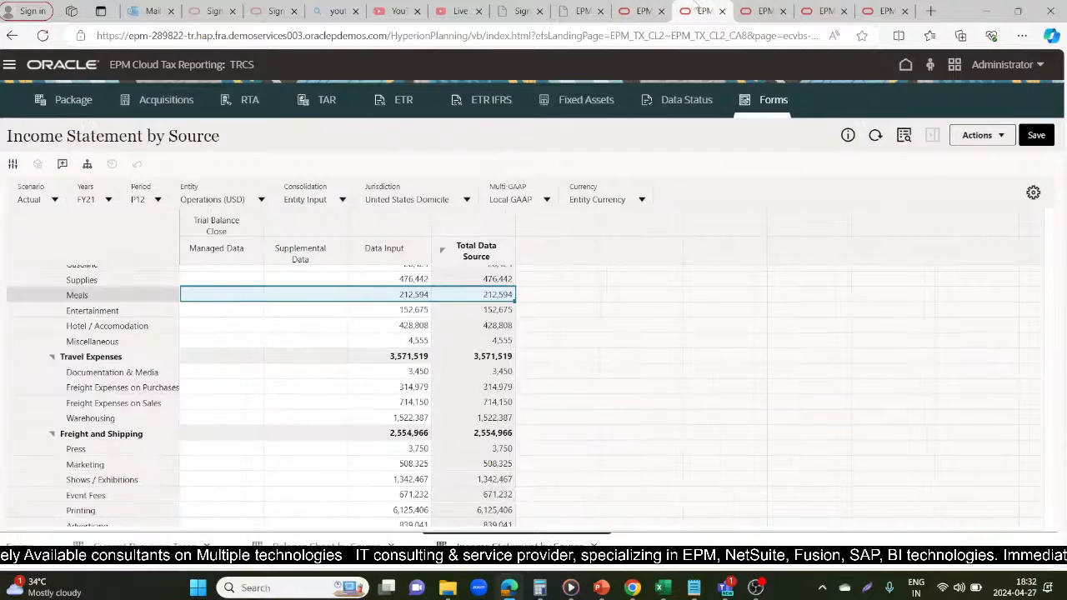
left_click(637, 11)
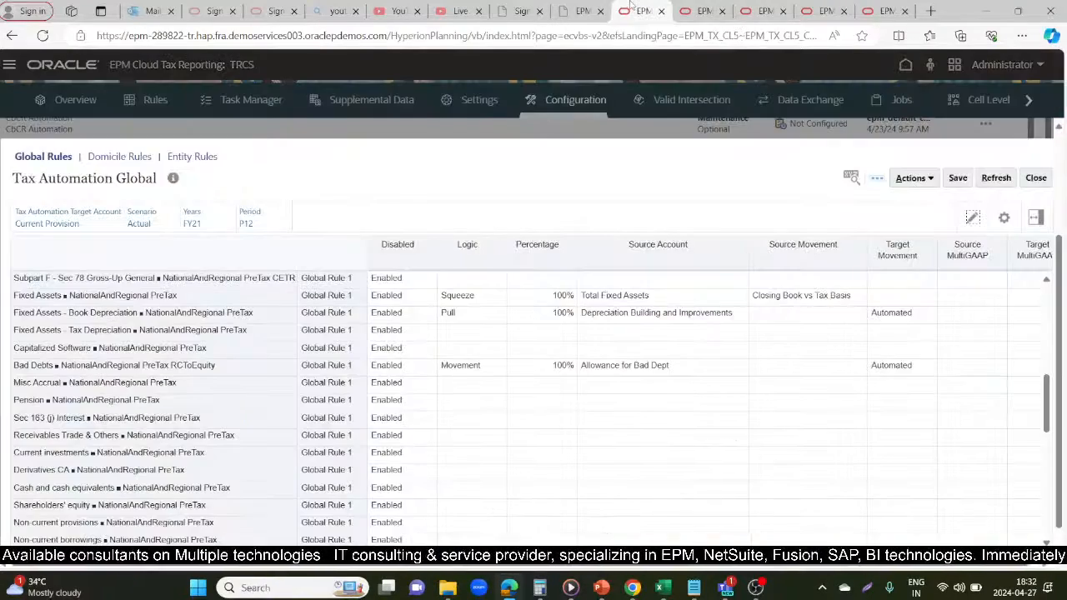
Step: Open the Temporary Differences form and expand Total National Tax Losses - Carryforward Automated and Total Temporary Differences (GAAP to Stat)
left_click(754, 11)
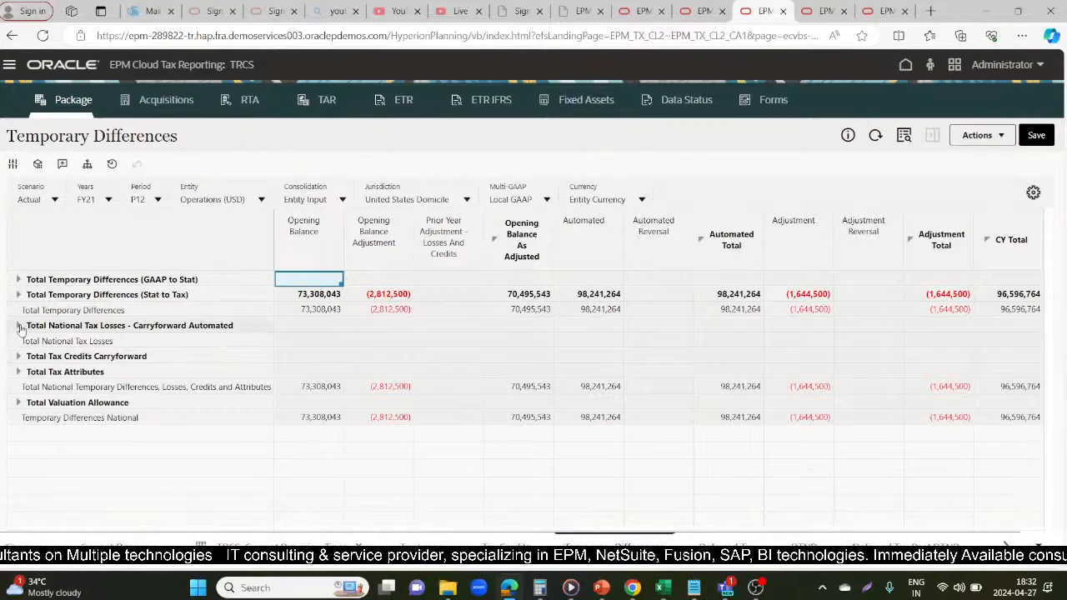
left_click(18, 325)
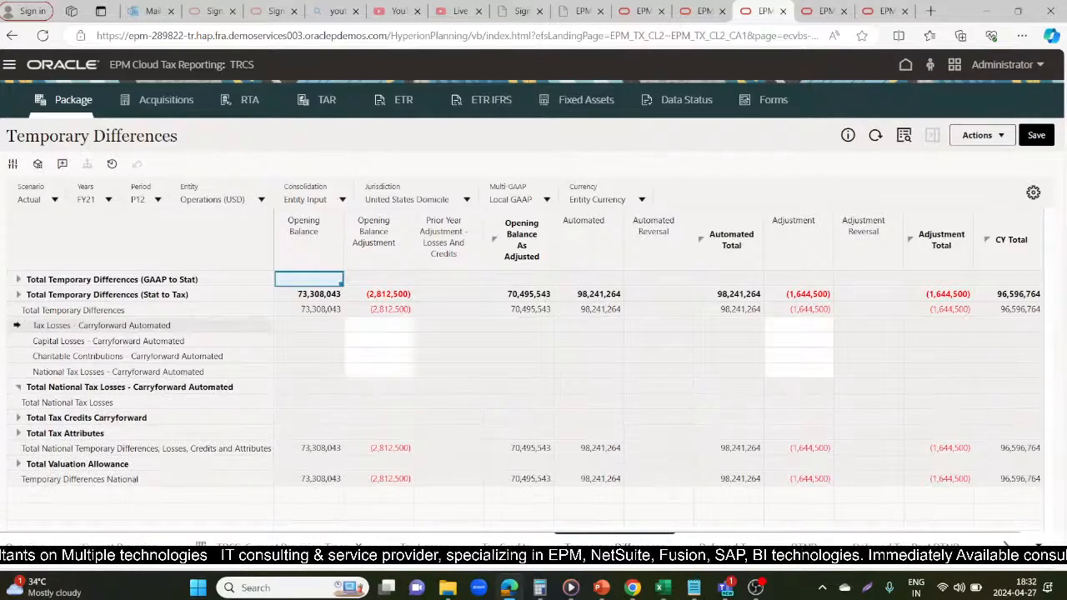
left_click(17, 279)
left_click(15, 278)
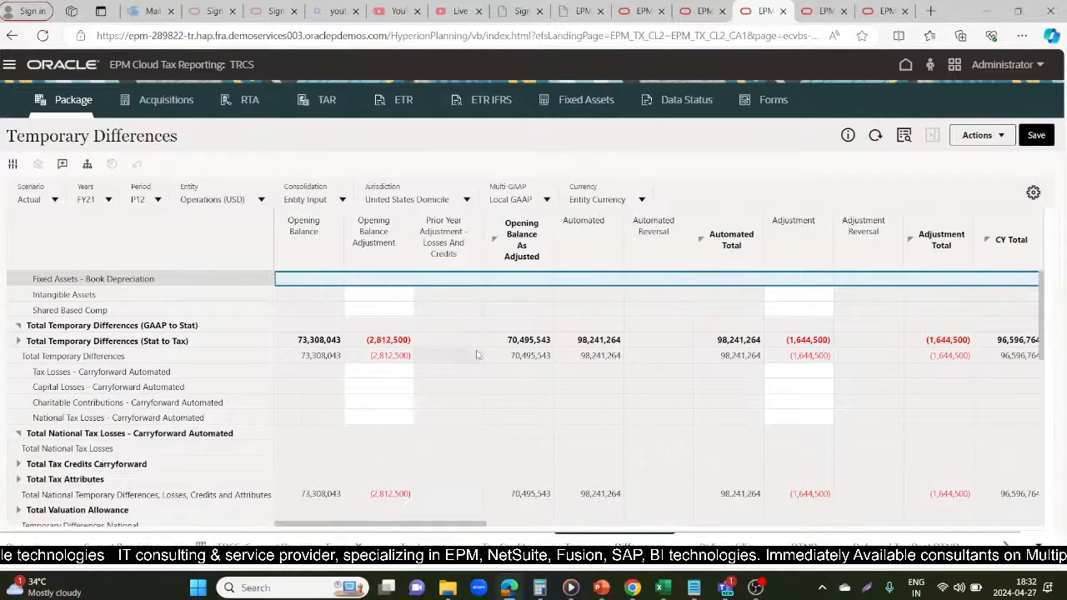
Step: Examine the Fixed Assets - Book Depreciation row across all movement columns through to Temporary Differences Closing Balance
left_click(314, 282)
key("Right")
key("Right")
key("Right")
key("Right")
key("Right")
key("Right")
key("Right")
key("Right")
key("Right")
key("Right")
key("Right")
key("Right")
key("Right")
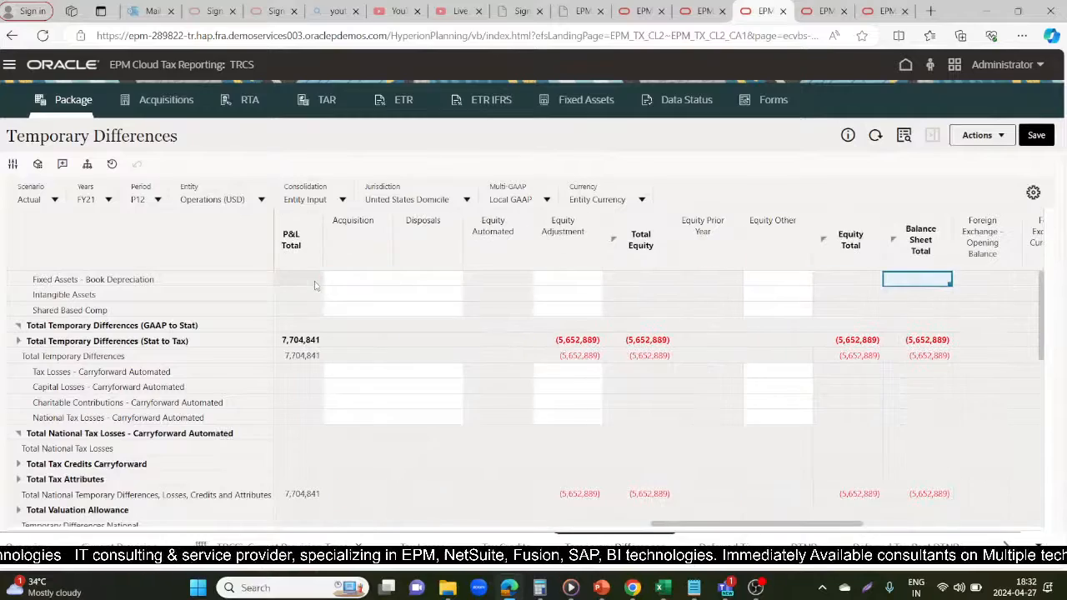
key("Down")
key("Right")
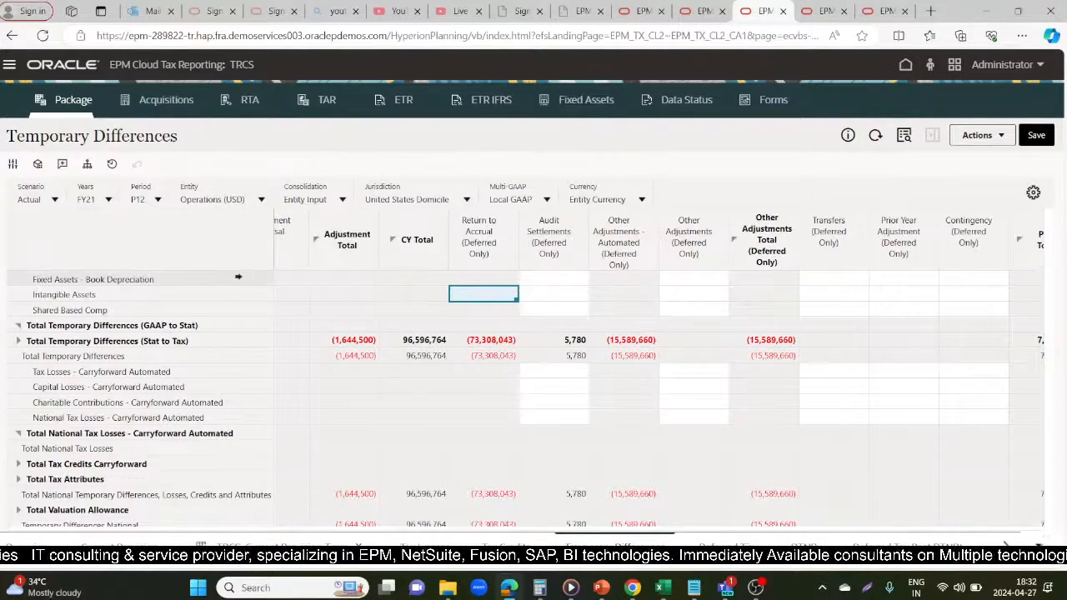
left_click(467, 283)
key("Tab")
key("Tab")
key("Tab")
key("Tab")
key("Tab")
key("Tab")
key("Tab")
key("Tab")
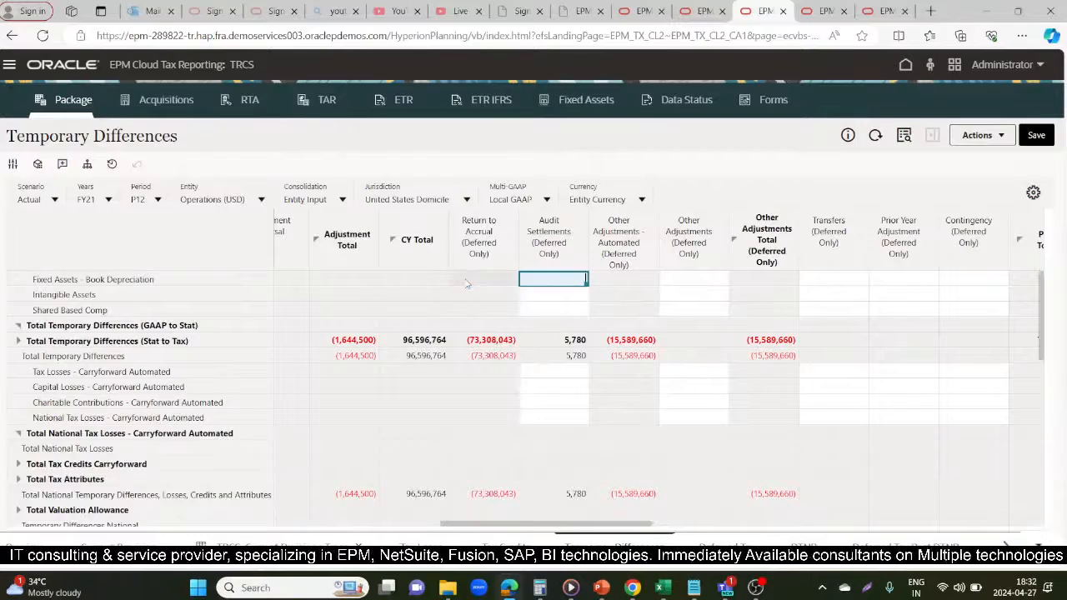
key("Tab")
key("Tab")
key("Tab")
key("Tab")
key("Tab")
key("Tab")
key("Tab")
key("Tab")
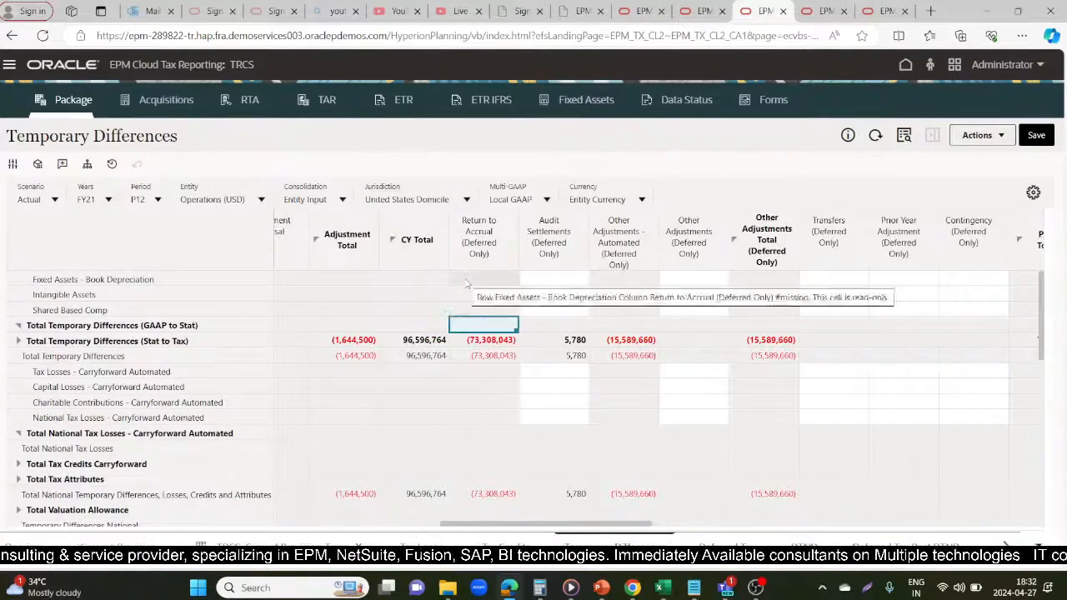
left_click_drag(594, 529, 936, 528)
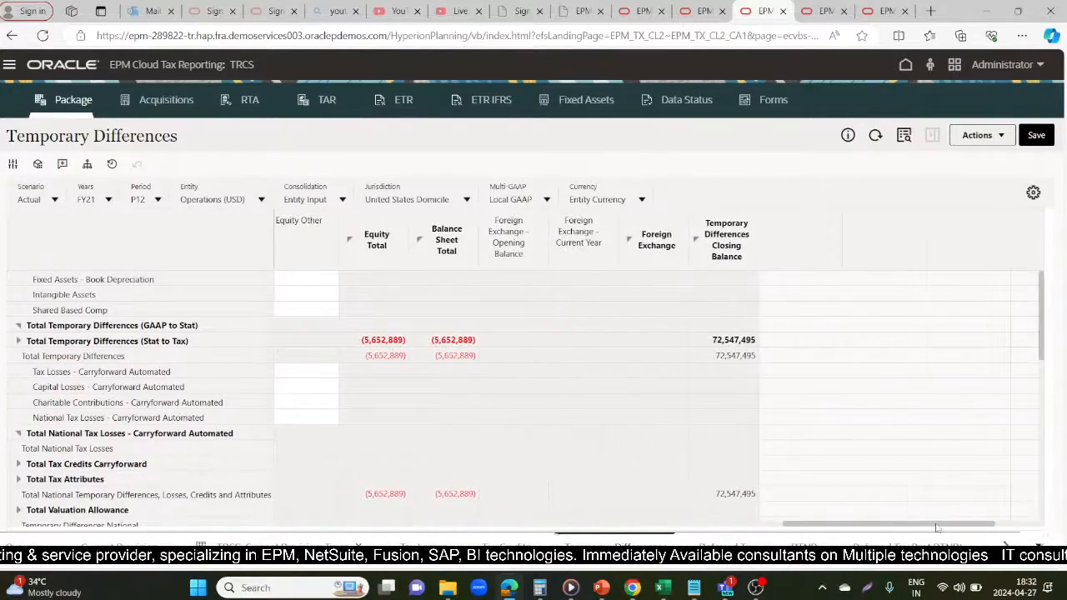
left_click(739, 283)
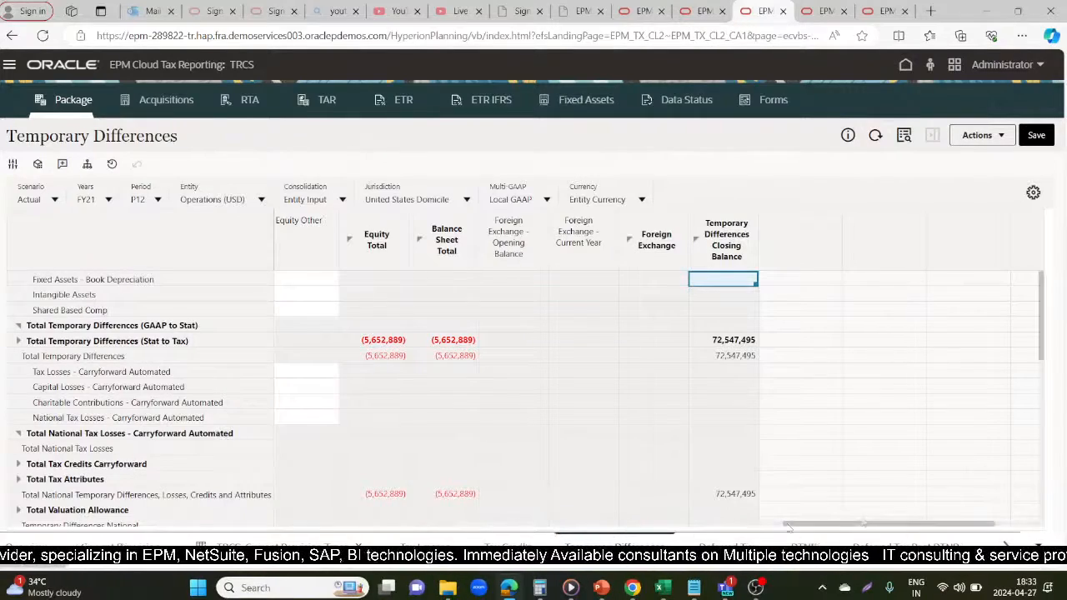
Step: Collapse Total Temporary Differences (GAAP to Stat), expand Total Temporary Differences (Stat to Tax) and select the Misc Accrual row
left_click_drag(862, 526, 185, 470)
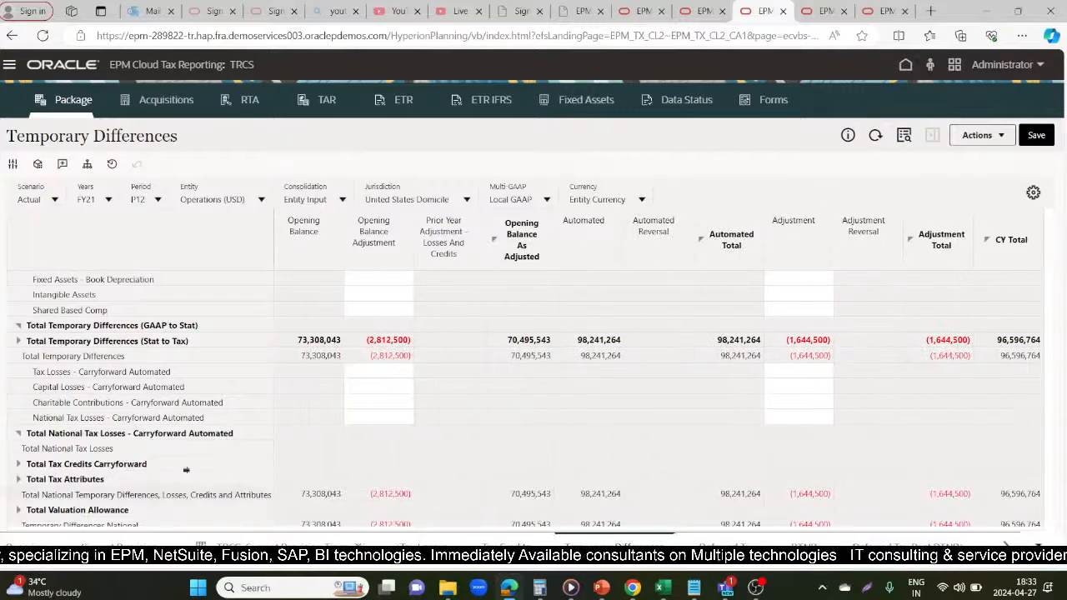
left_click(18, 325)
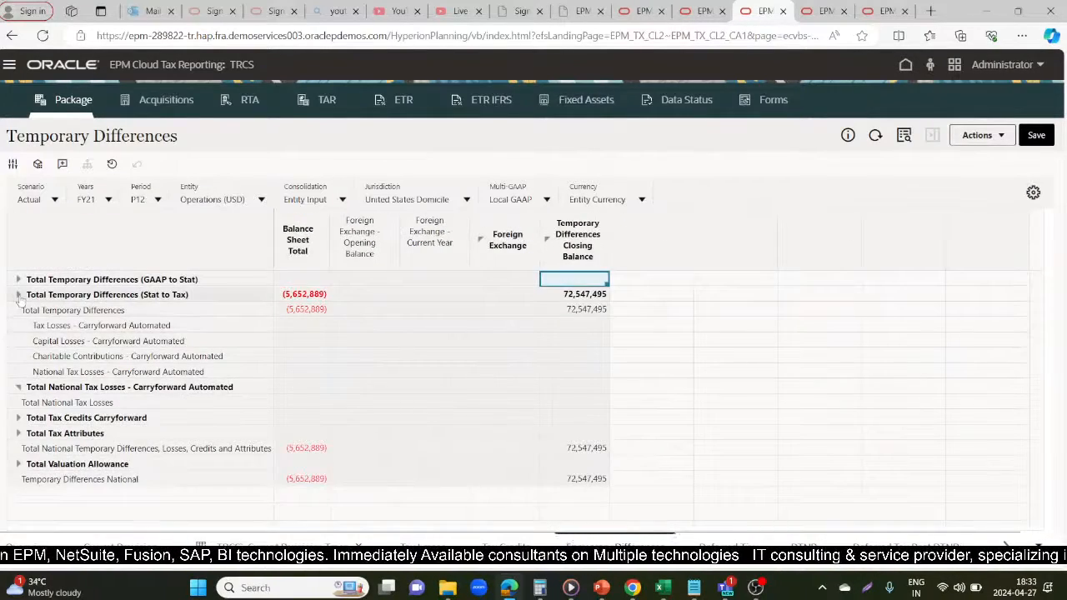
left_click(18, 295)
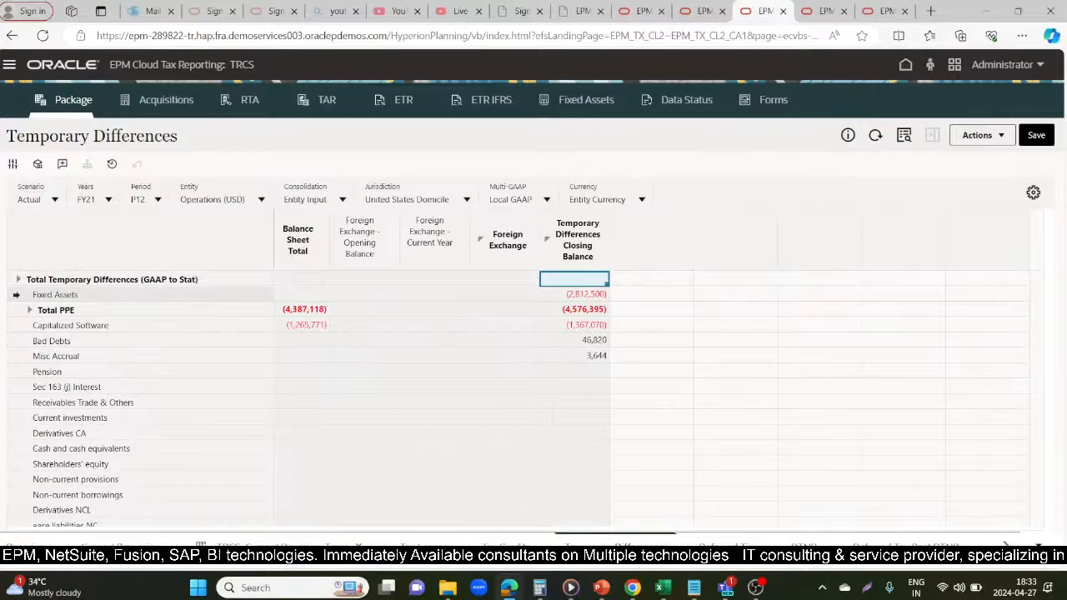
left_click(38, 357)
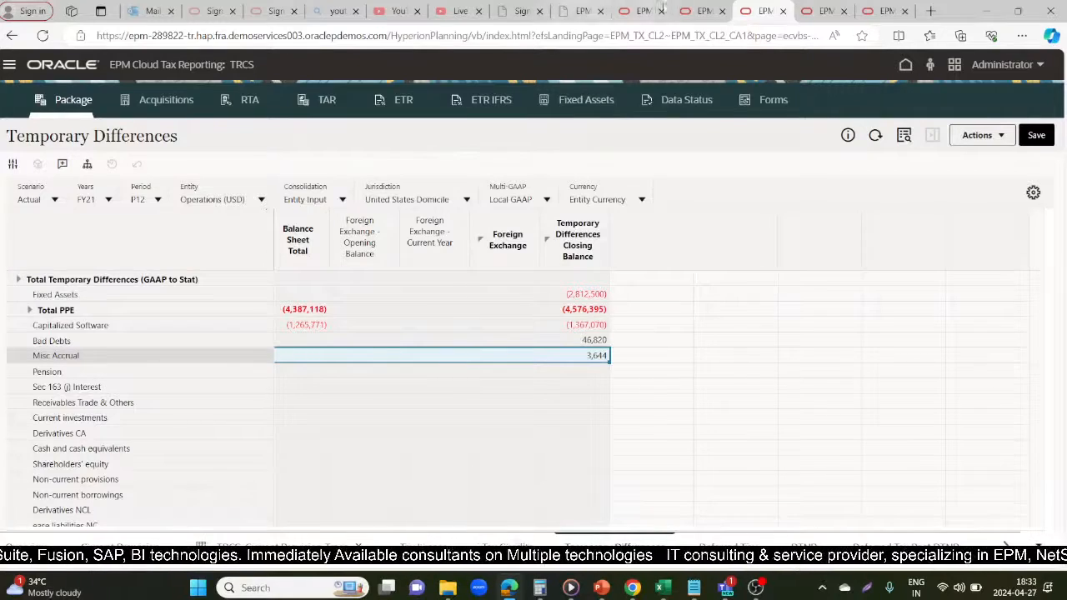
Step: Recheck the Fixed Assets and Bad Debts rules in Tax Automation Global, and return to Temporary Differences
left_click(684, 12)
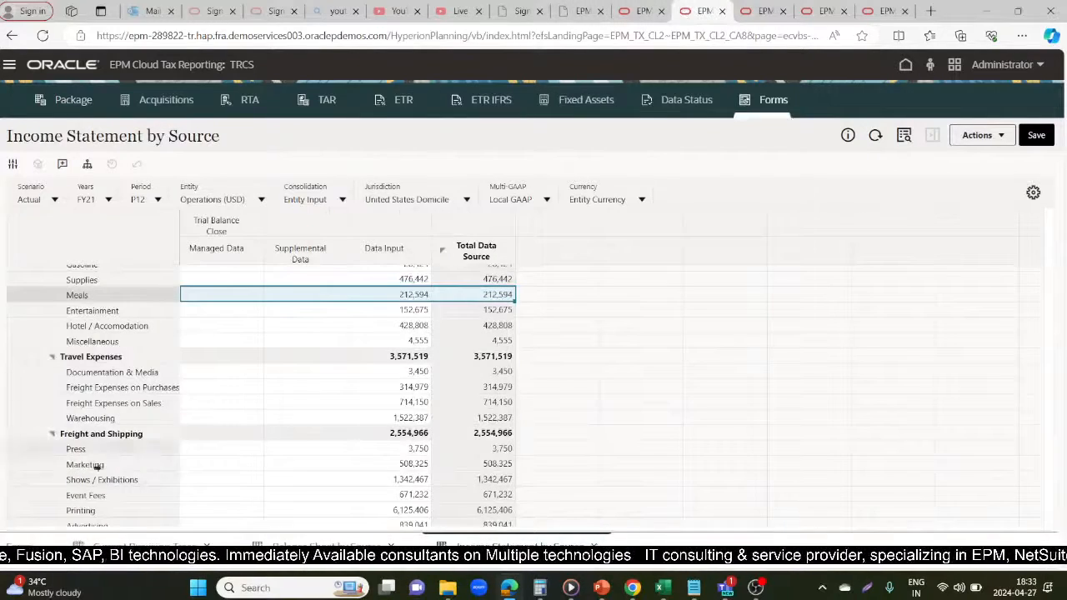
left_click(626, 8)
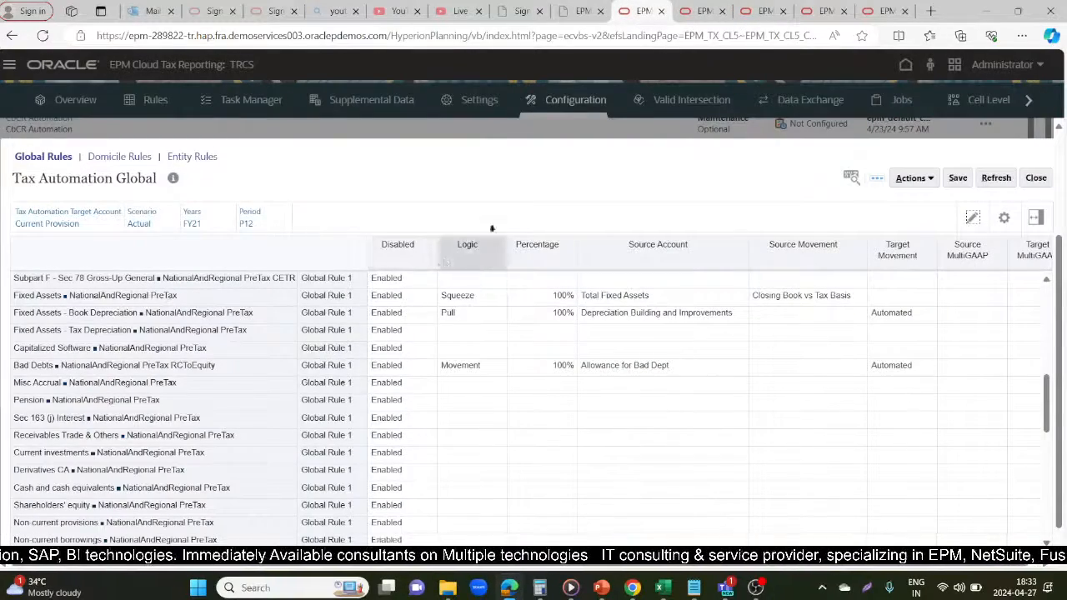
left_click(765, 10)
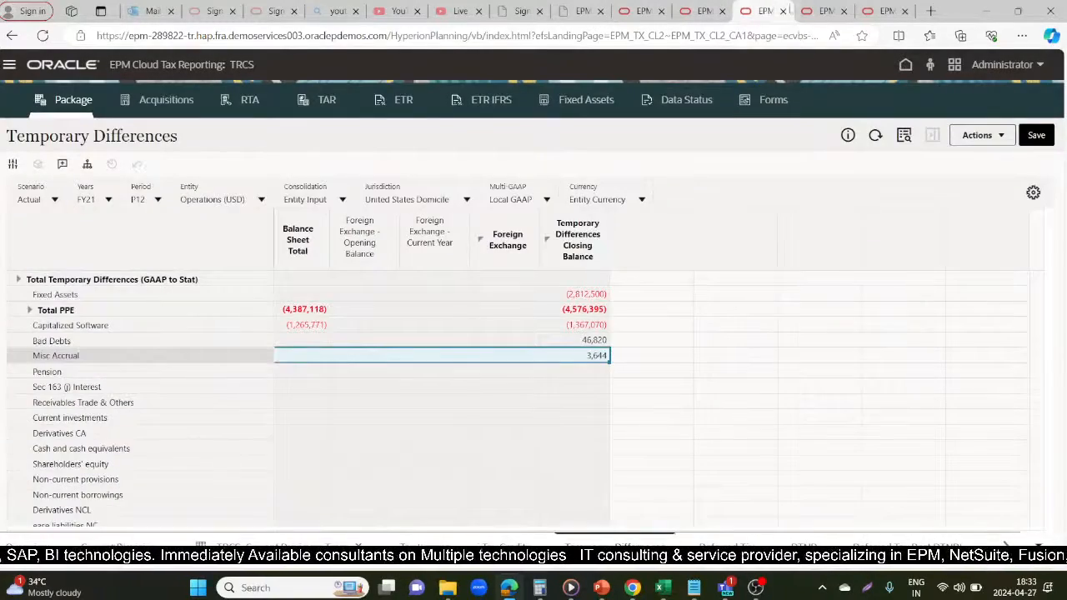
Step: Review the asset groups below Property, plant and equipment in Balance Sheet by Source, including Depreciation
left_click(823, 8)
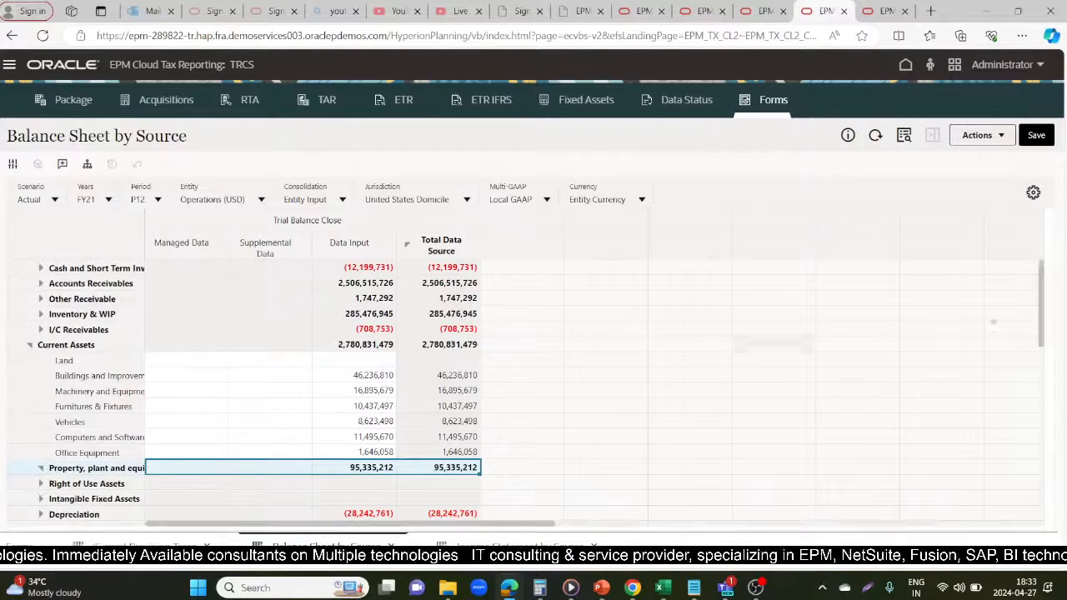
left_click_drag(1040, 282, 1042, 331)
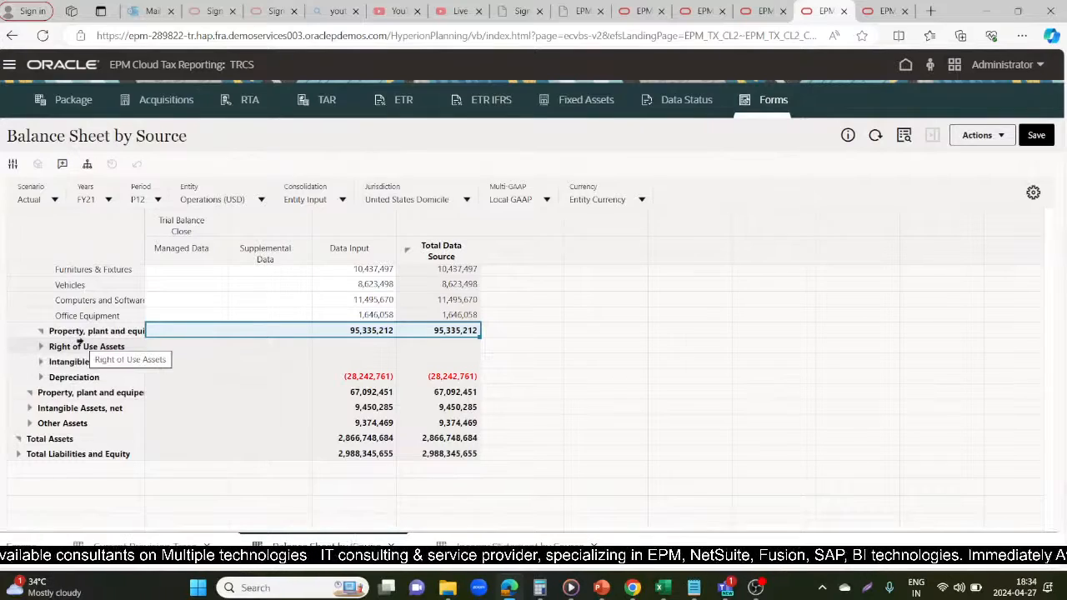
Step: Review the operating expense, depreciation and profit lines in Income Statement by Source down to Net Income After Tax
left_click(765, 8)
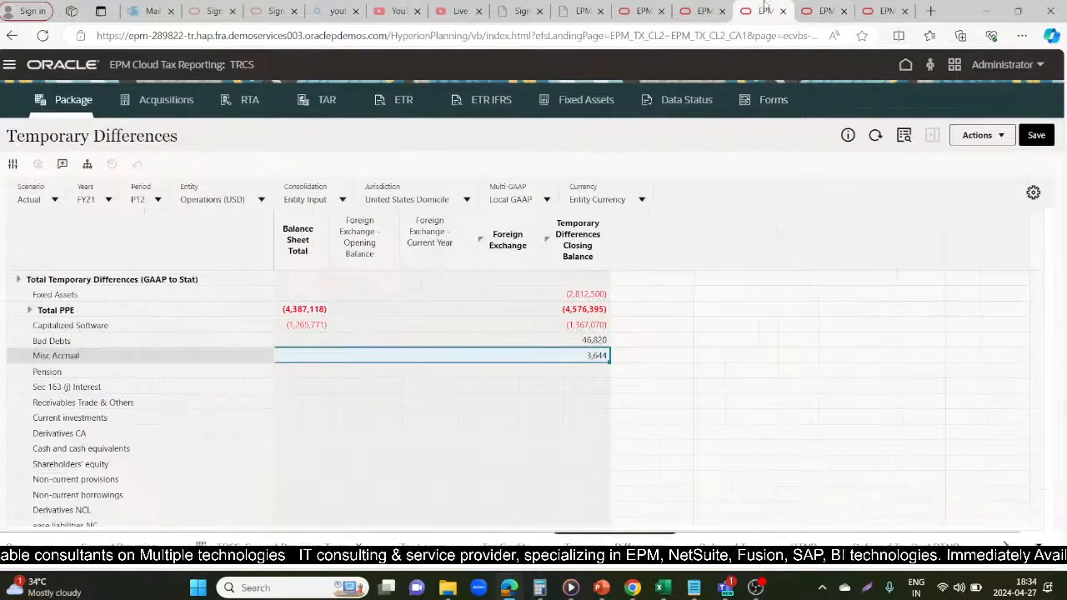
left_click(705, 10)
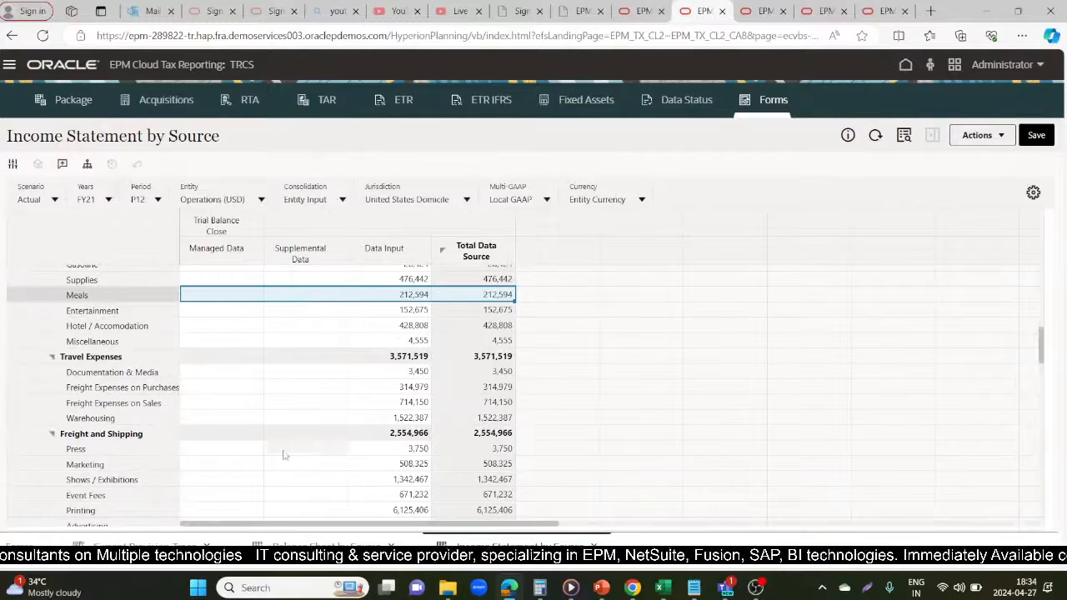
scroll(185, 386, "down", 4)
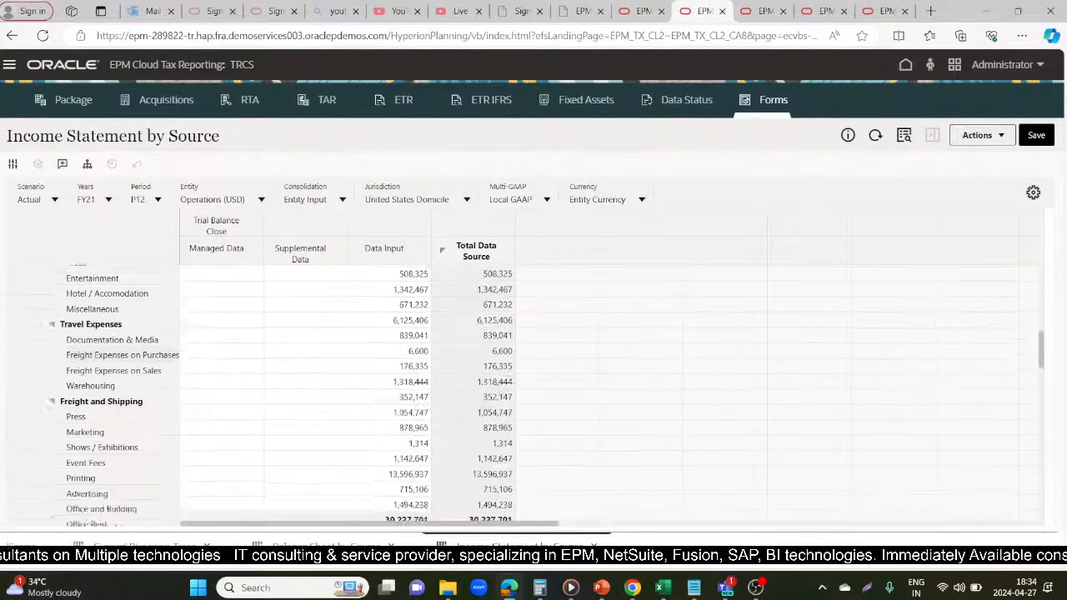
scroll(424, 407, "down", 5)
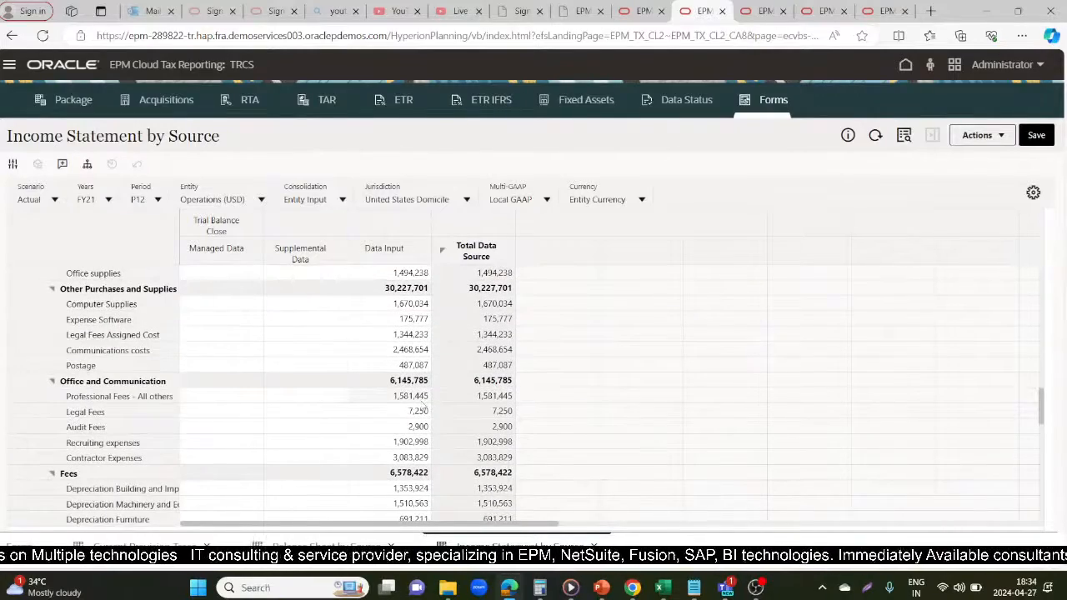
scroll(423, 407, "down", 3)
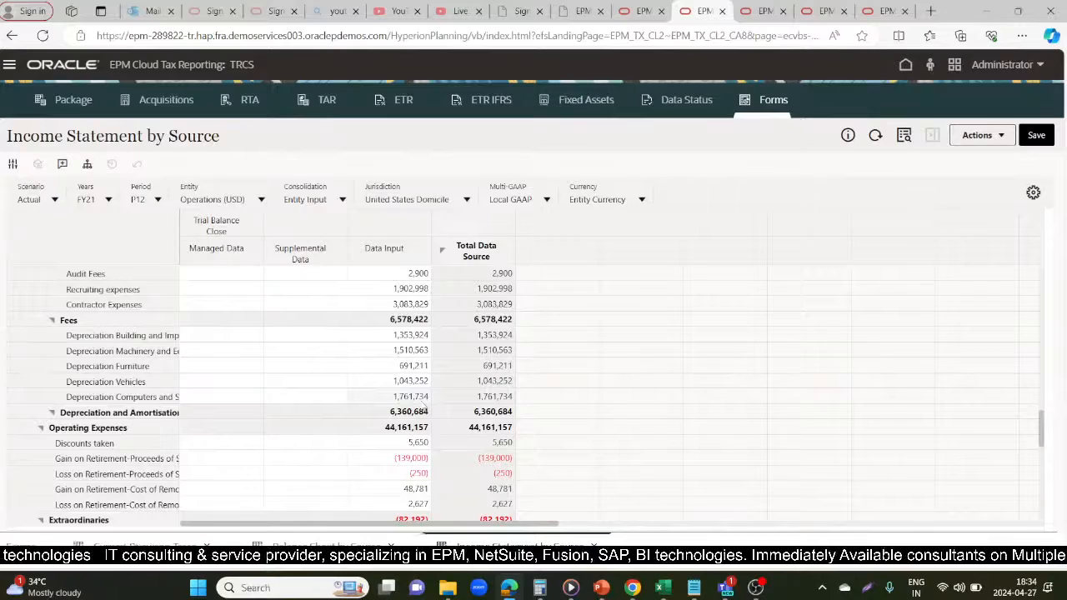
scroll(423, 406, "down", 1)
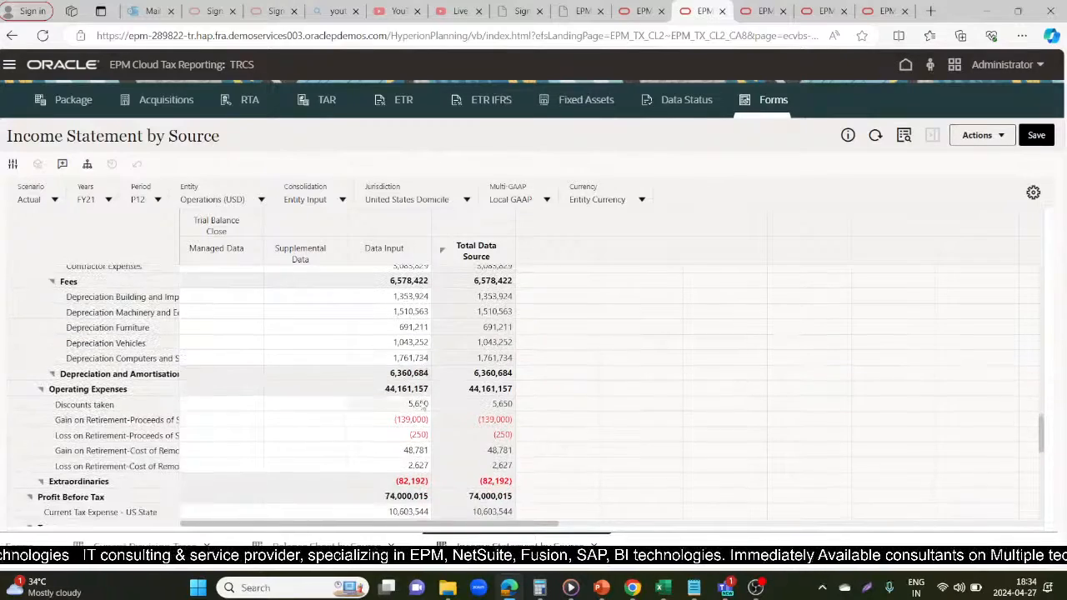
scroll(423, 405, "down", 2)
scroll(424, 405, "down", 1)
Step: Find the Travel Expenses accounts in Income Statement by Source and select the Miscellaneous row
scroll(425, 408, "up", 1)
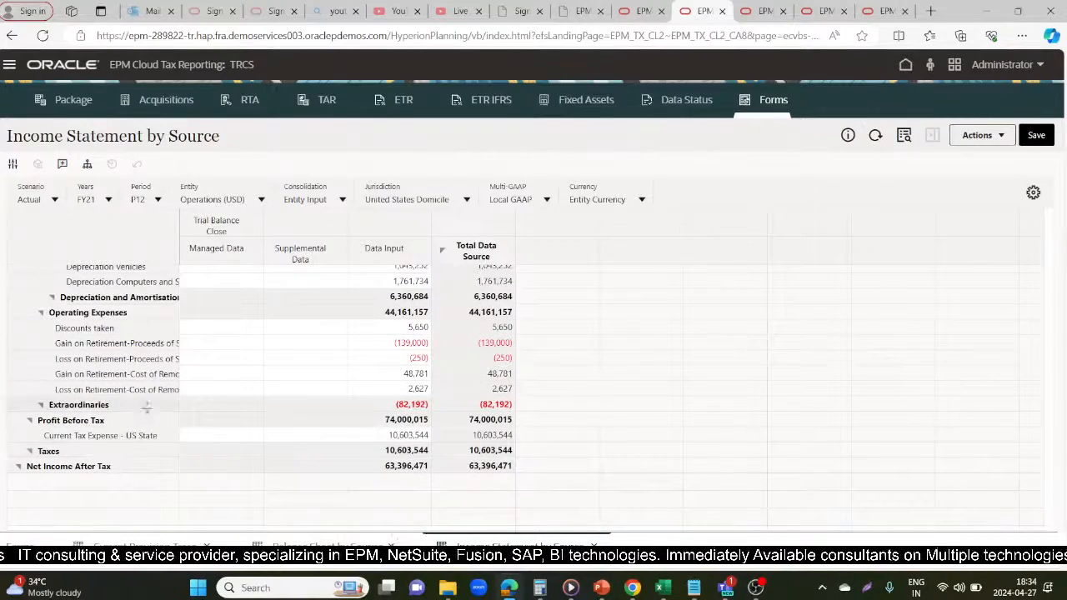
scroll(391, 379, "up", 3)
scroll(392, 379, "up", 8)
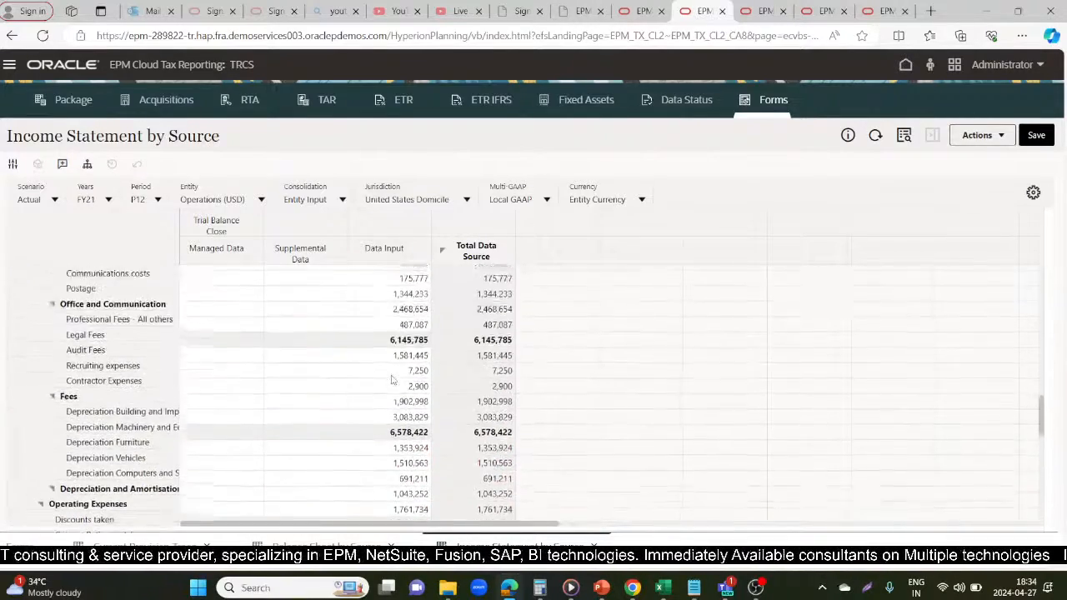
scroll(392, 379, "up", 5)
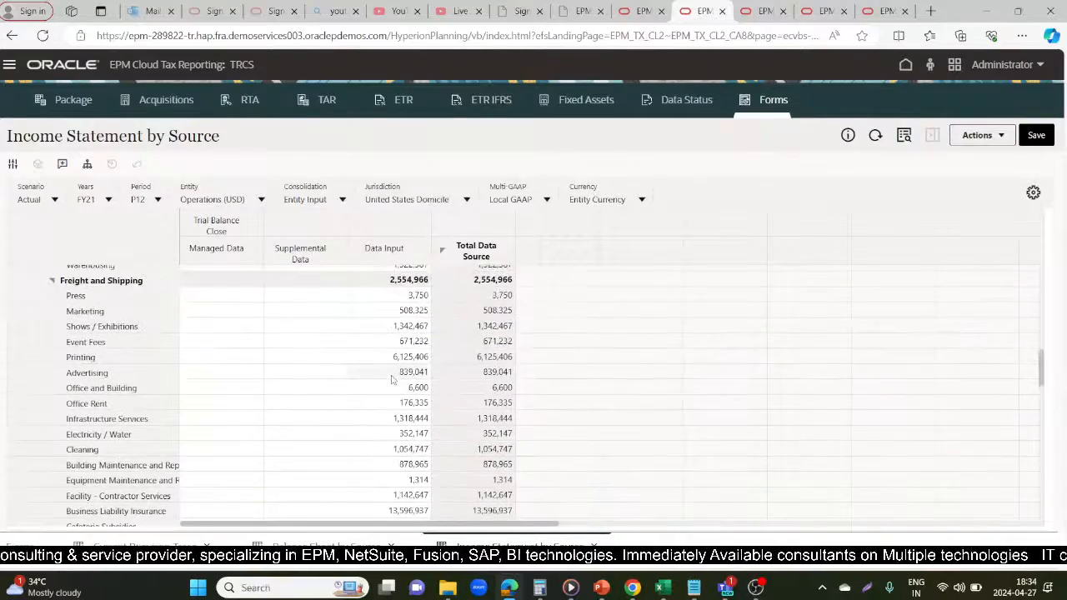
scroll(392, 379, "up", 1)
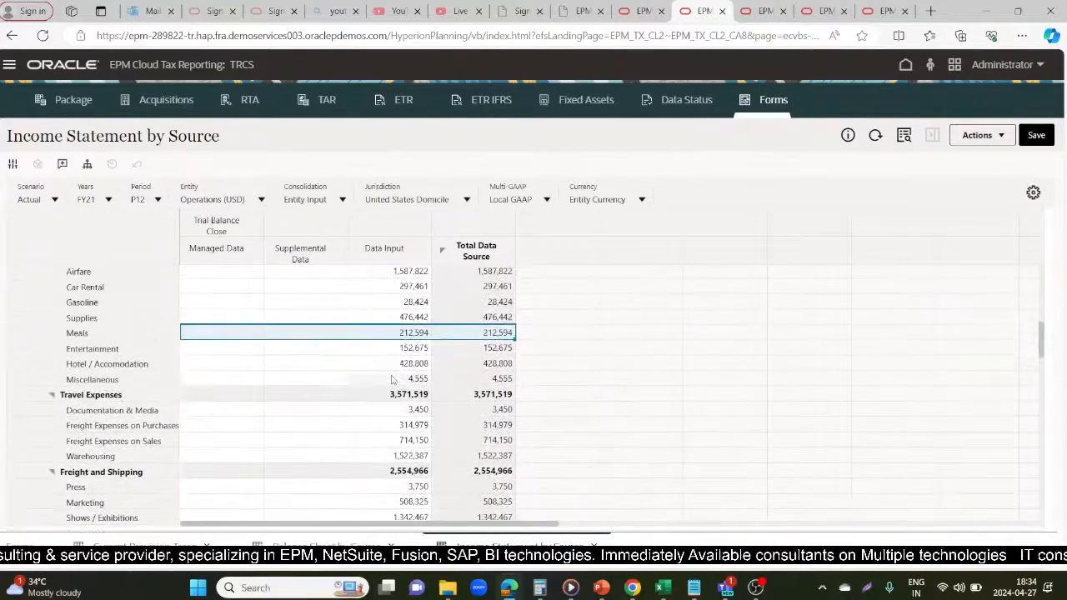
scroll(391, 379, "up", 1)
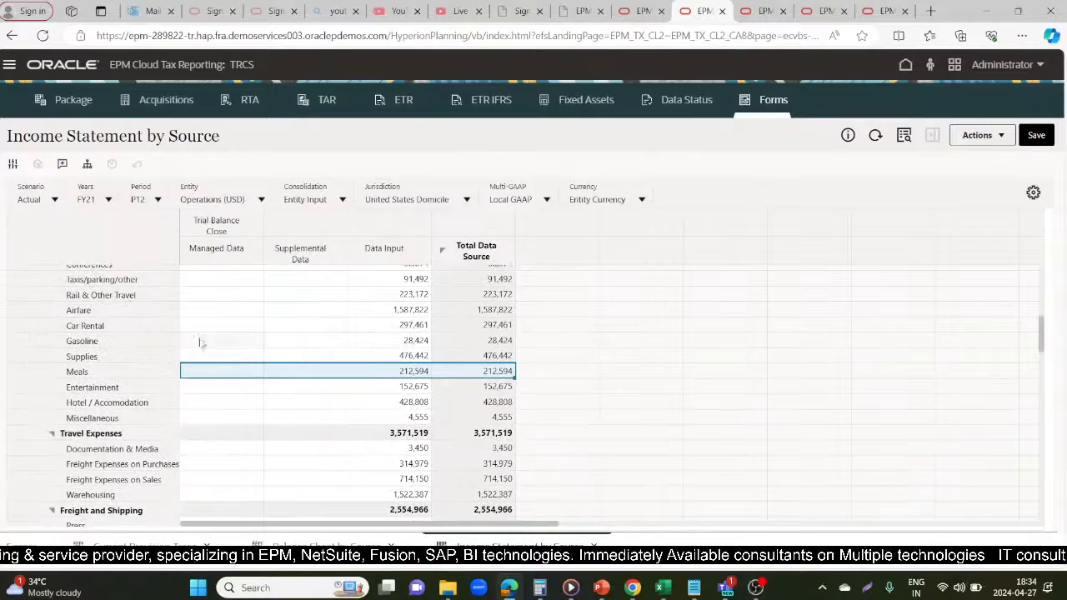
left_click(139, 417)
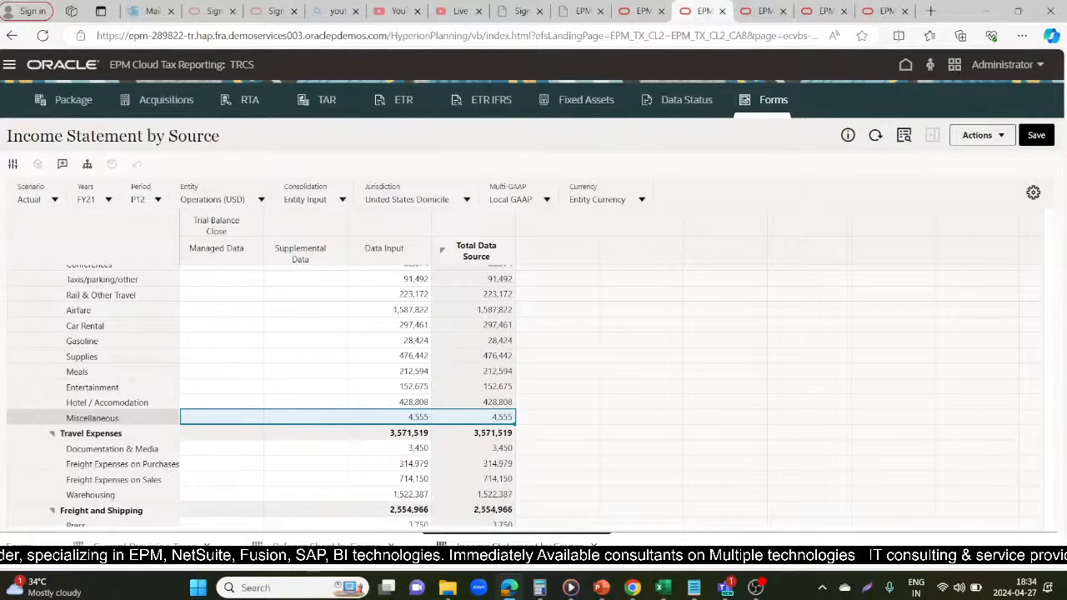
Step: Calculate 80% of 4,555 in Calculator, and return to Temporary Differences to compare it with the Misc Accrual closing balance
left_click(540, 588)
left_click(680, 235)
type("4,555")
key("asterisk")
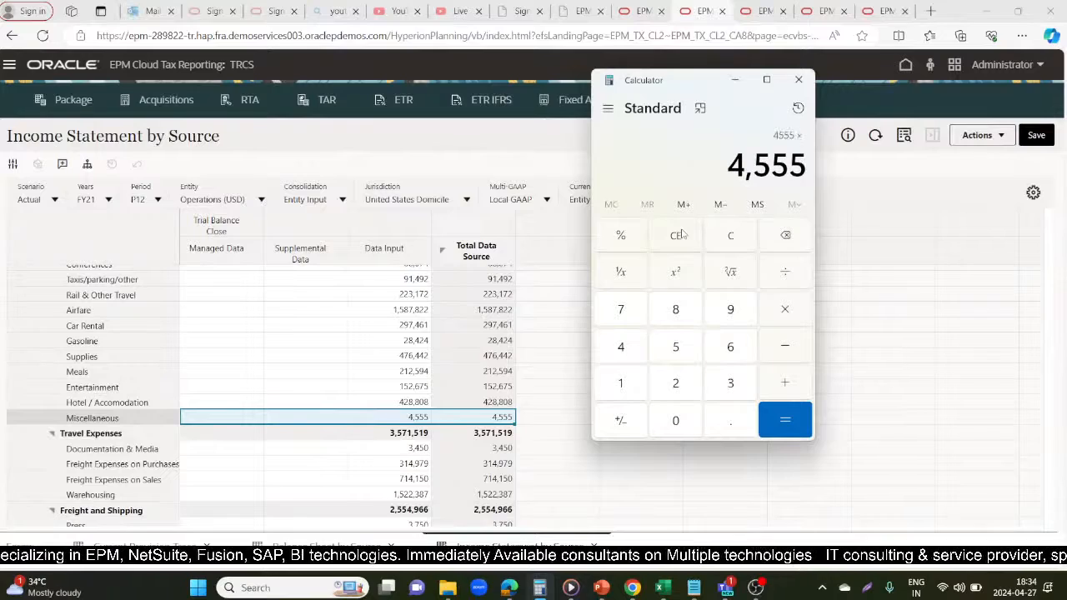
type("80")
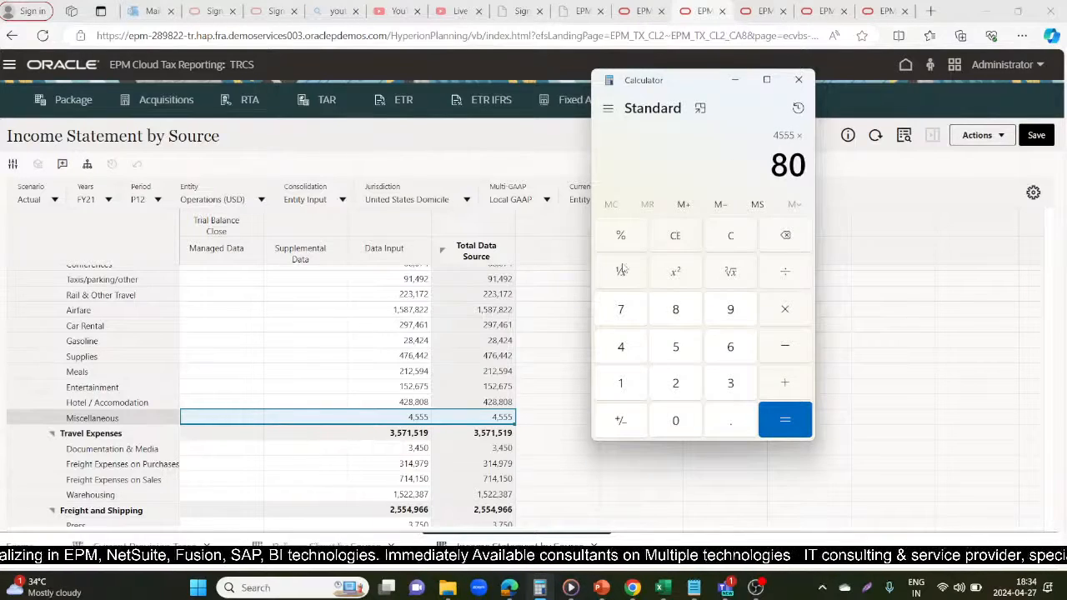
left_click(618, 237)
left_click(773, 418)
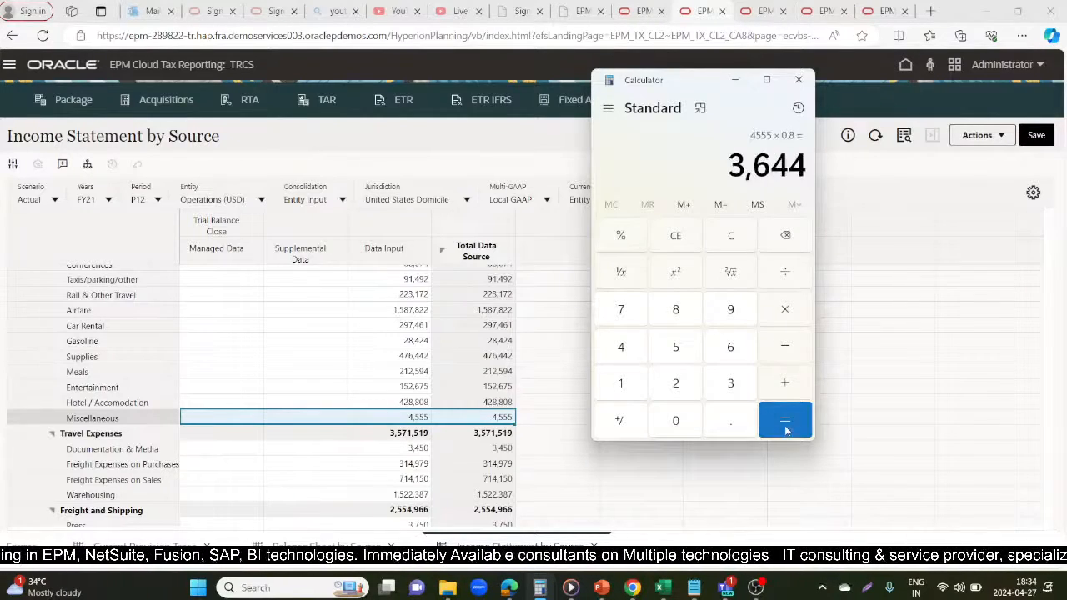
left_click(760, 11)
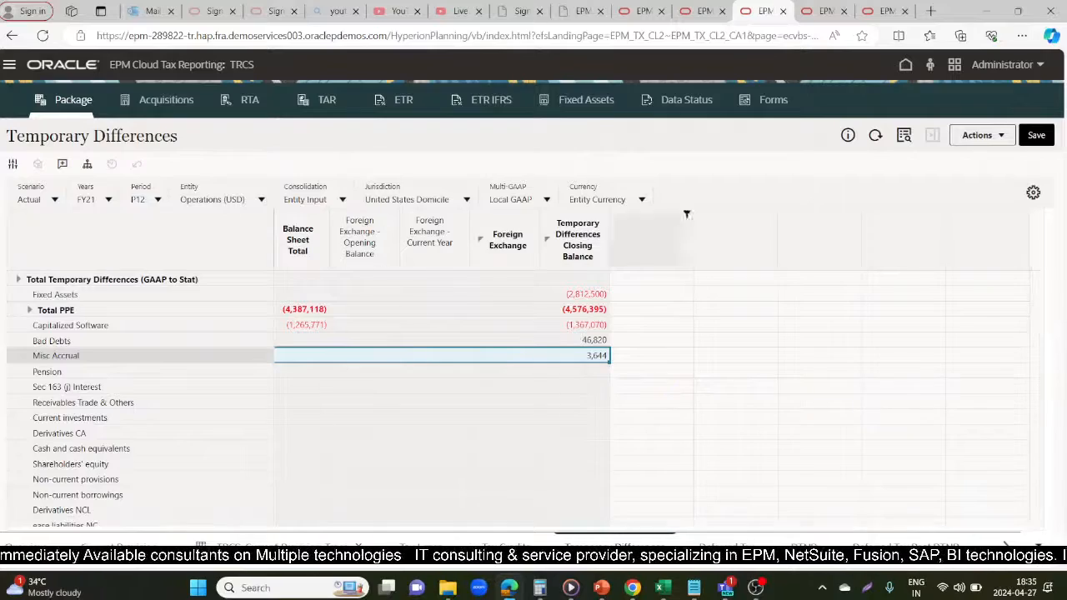
Step: Check the source account of the Bad Debts rule in Tax Automation Global, and switch to Balance Sheet by Source
left_click(641, 10)
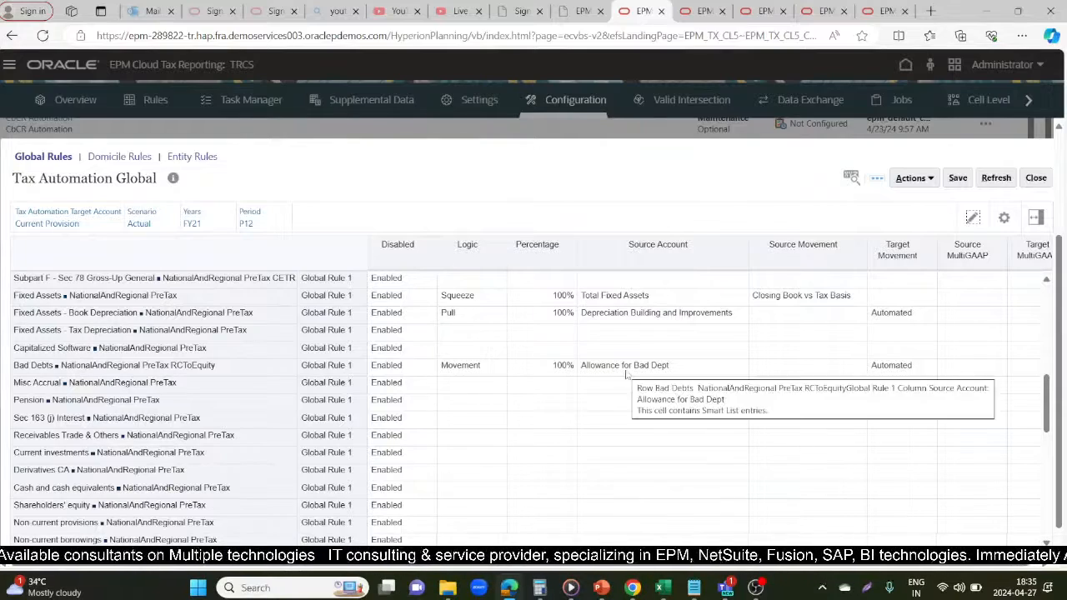
left_click(600, 373)
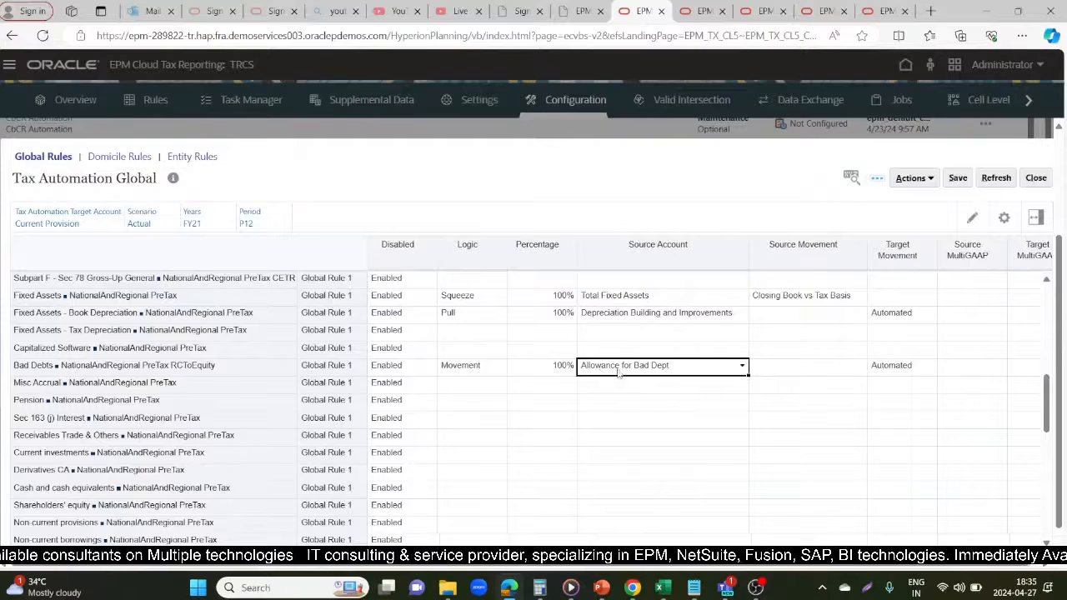
left_click(689, 7)
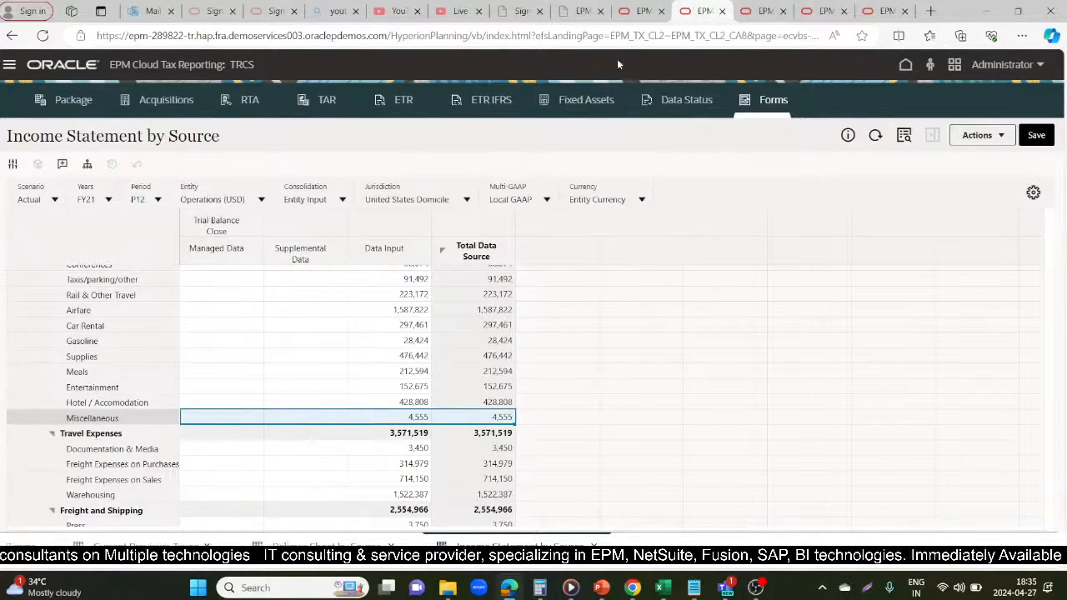
left_click(758, 10)
left_click(821, 10)
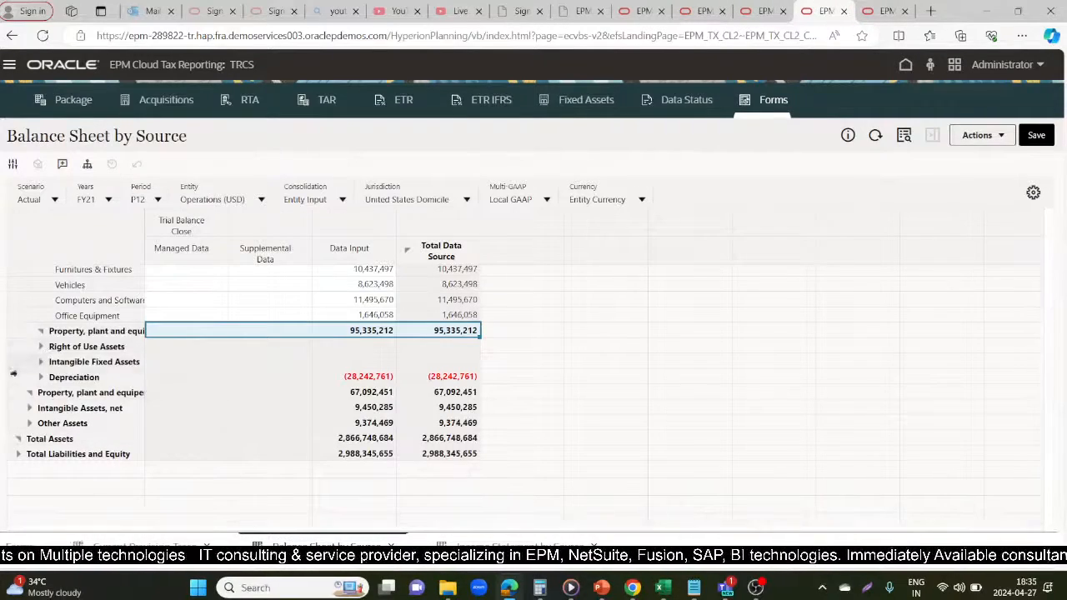
Step: Expand Accounts Receivables under Current Assets in Balance Sheet by Source and select the Allowance for Bad Dept row
scroll(255, 392, "down", 1)
scroll(256, 393, "up", 3)
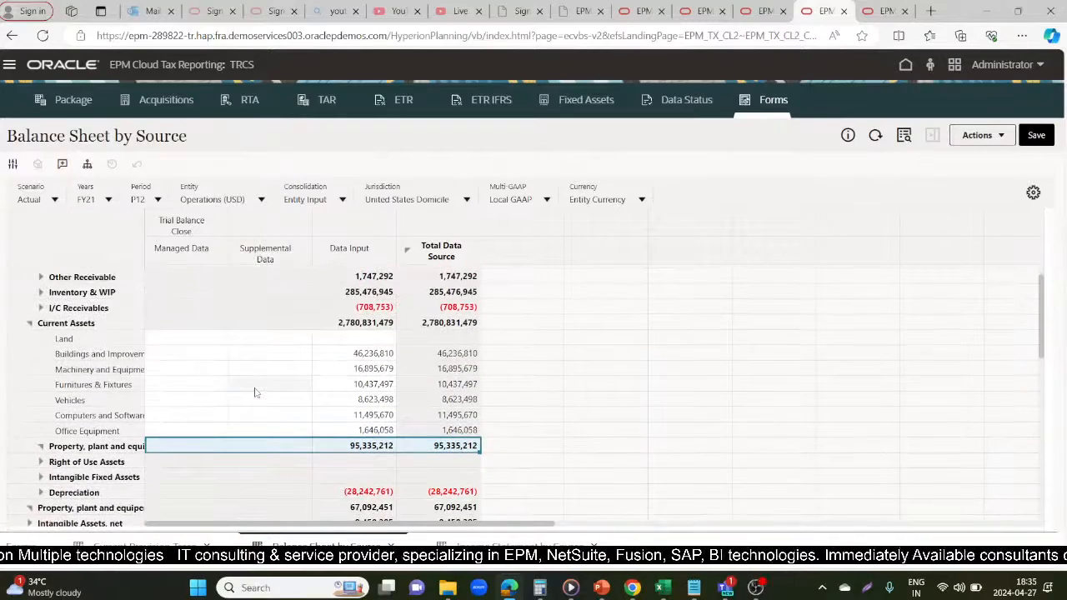
scroll(256, 392, "up", 1)
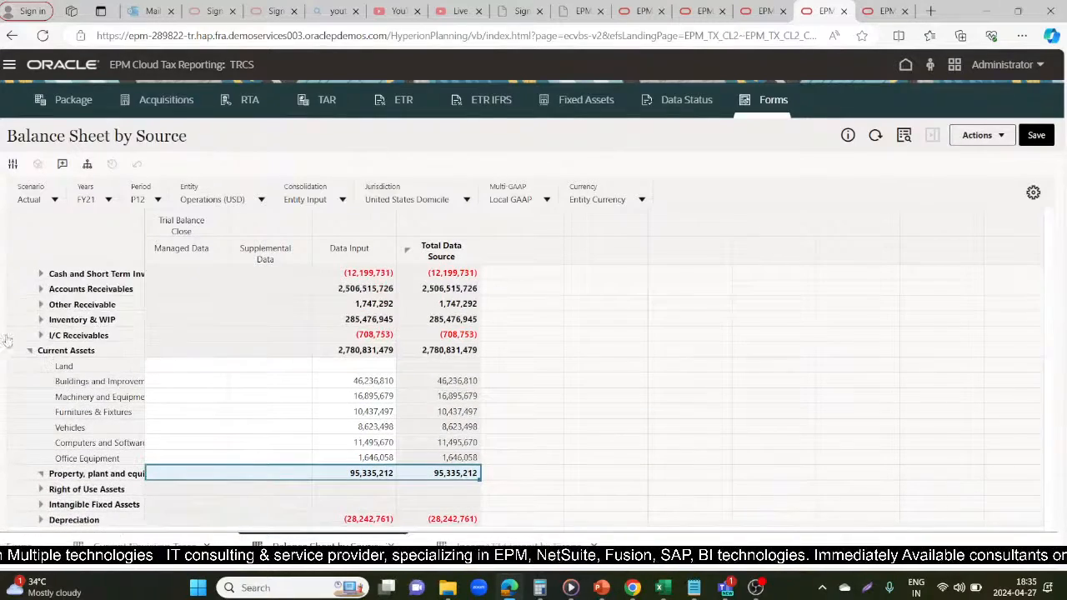
left_click(40, 290)
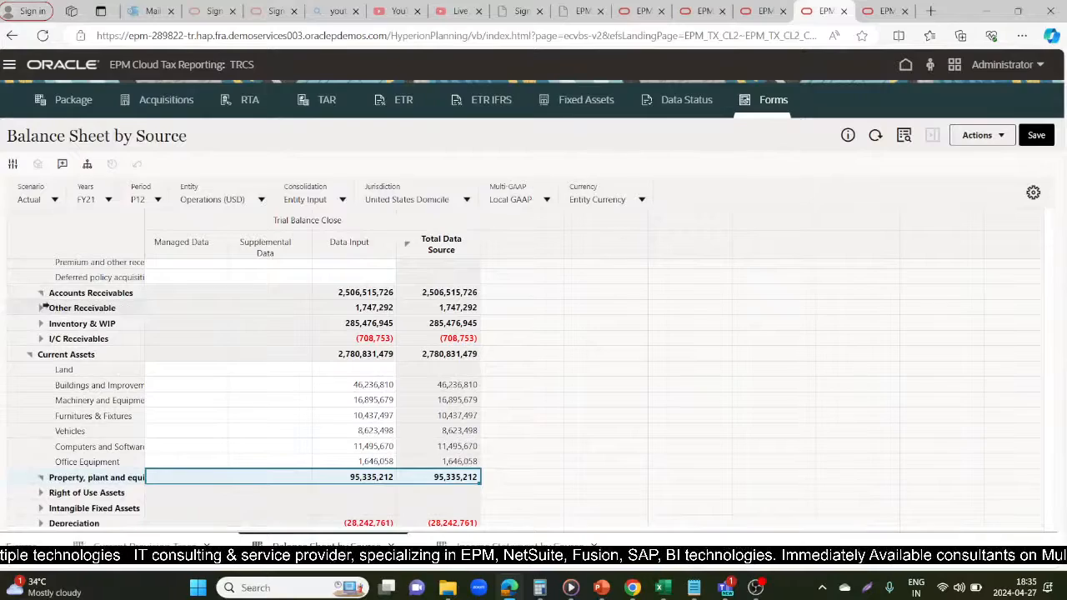
scroll(42, 293, "down", 3)
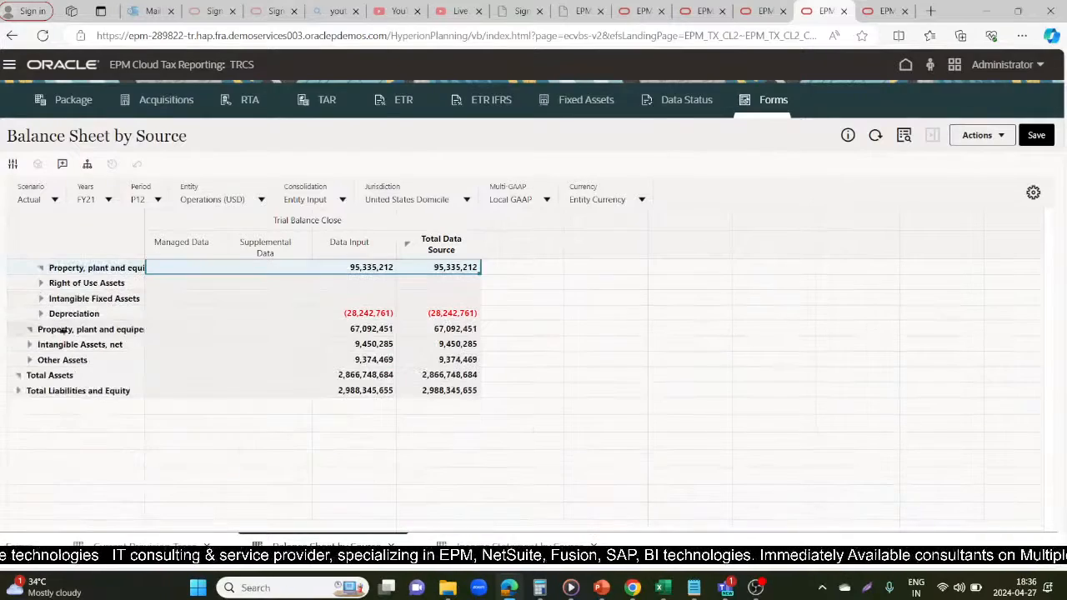
scroll(473, 330, "up", 2)
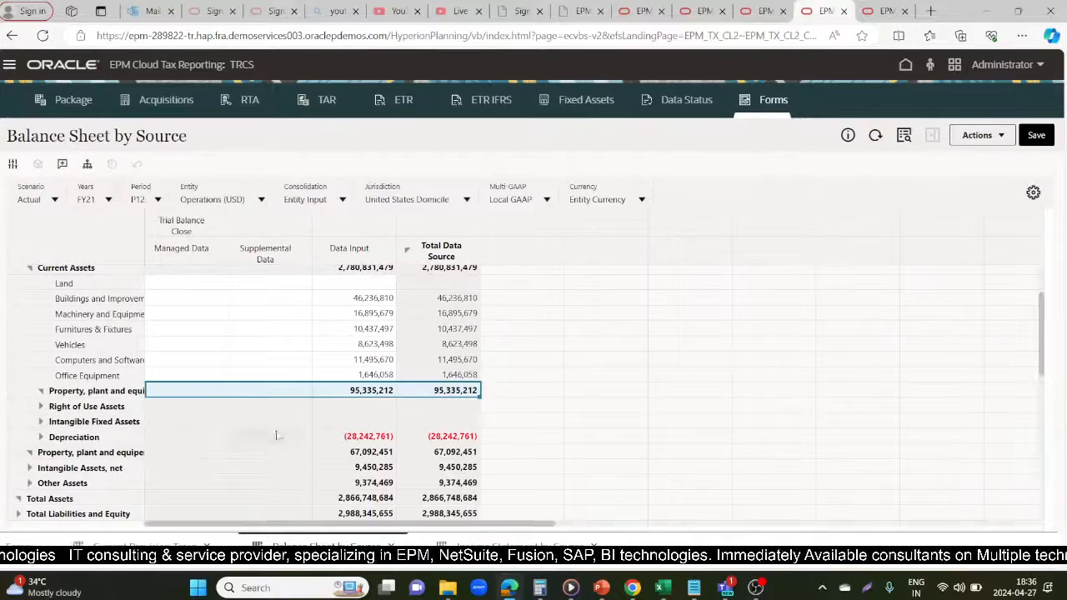
scroll(352, 421, "up", 3)
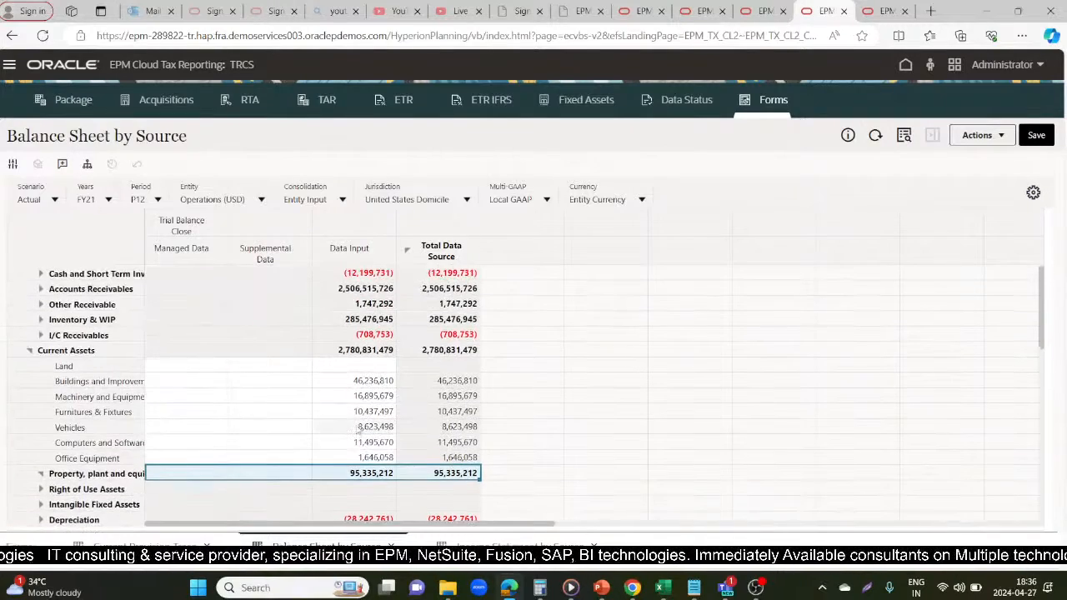
left_click(41, 288)
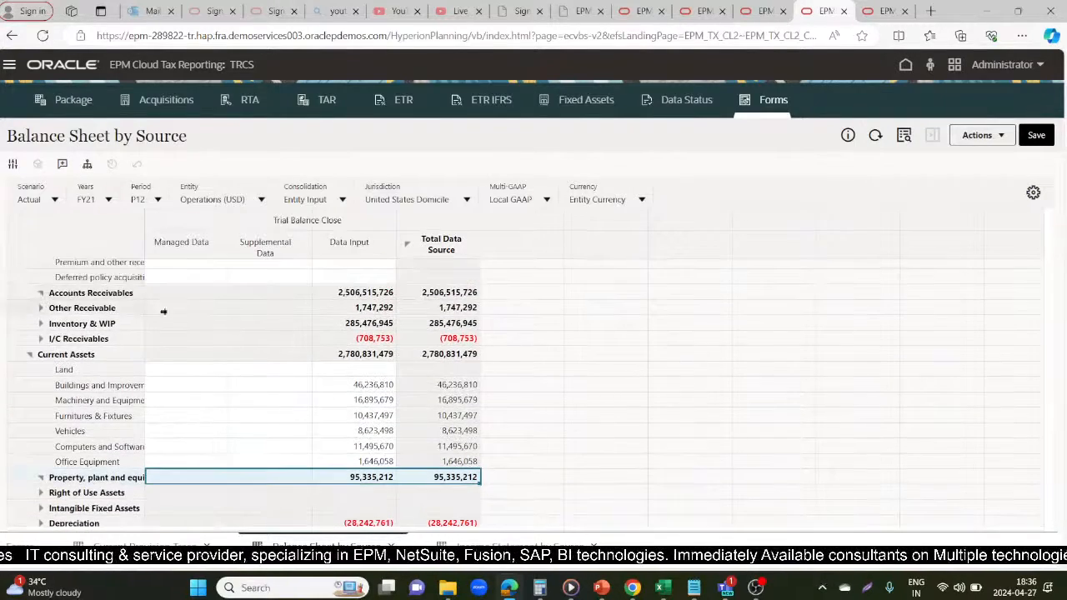
scroll(407, 361, "up", 4)
scroll(407, 361, "up", 3)
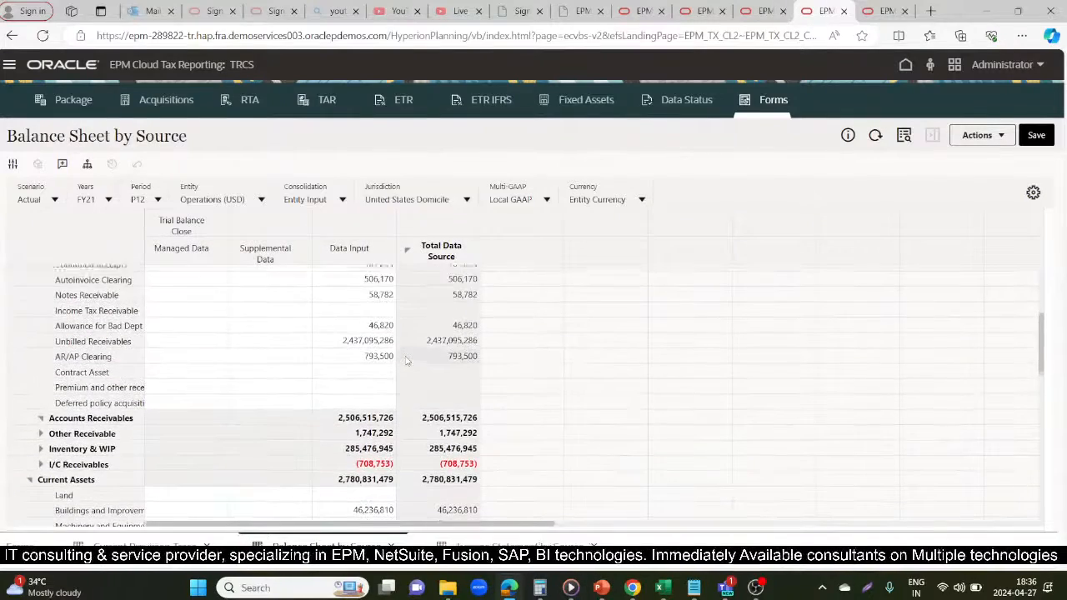
left_click(87, 361)
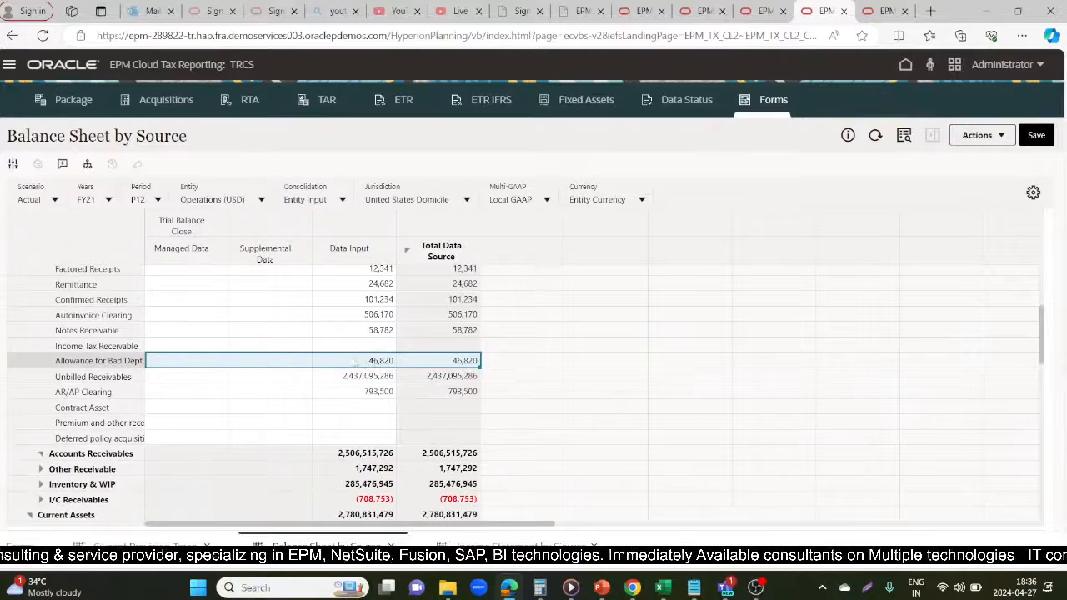
Step: Check Bad Debts in Temporary Differences, review the Excel note on last year's P12 versus current-year periods, and return to Balance Sheet by Source
left_click(756, 8)
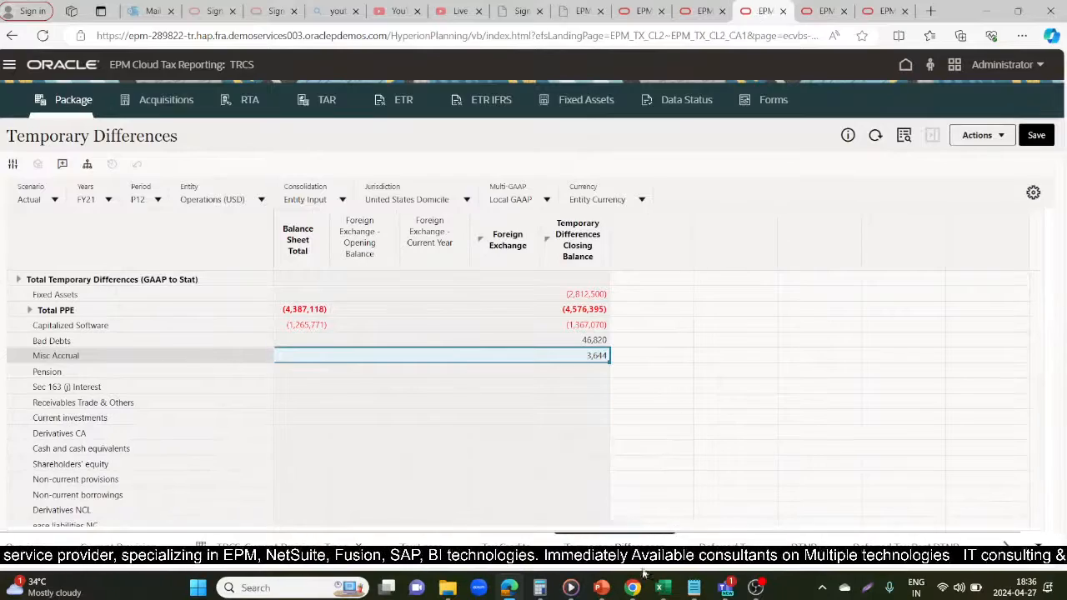
mouse_move(665, 593)
left_click(662, 504)
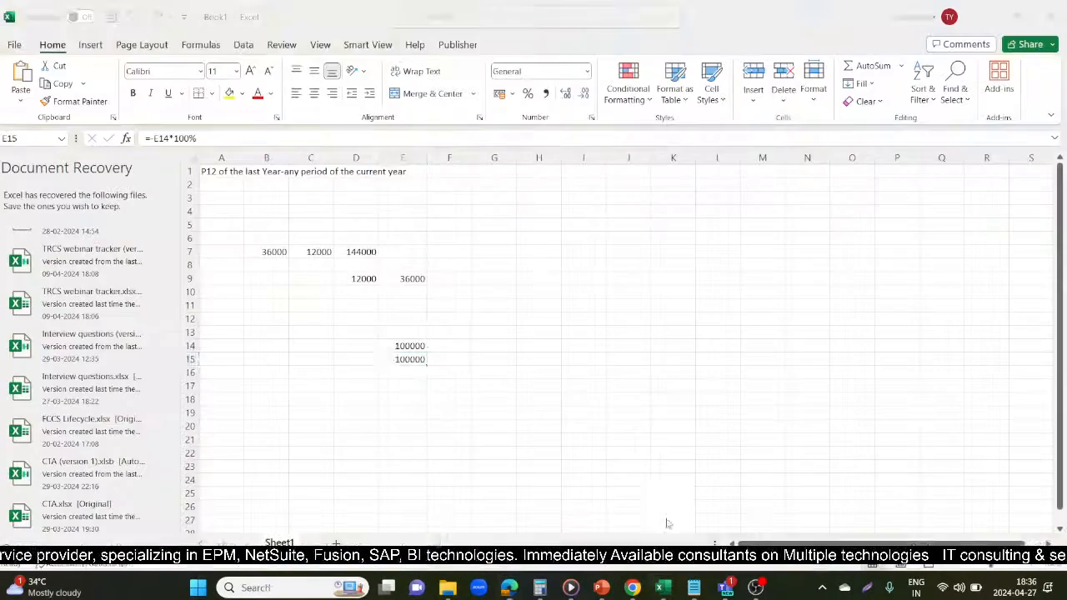
left_click(233, 171)
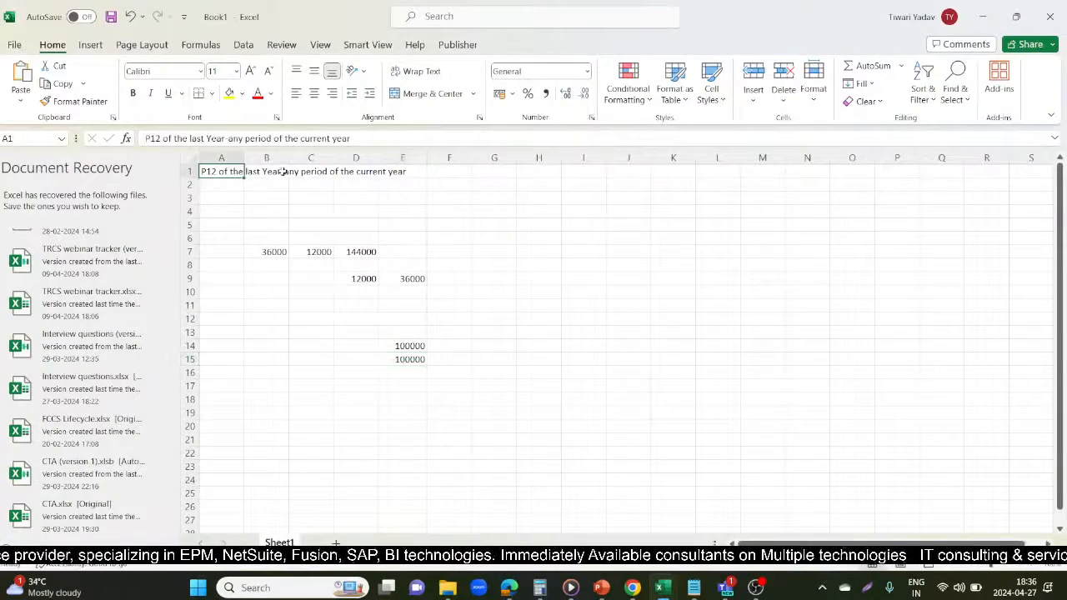
left_click(300, 171)
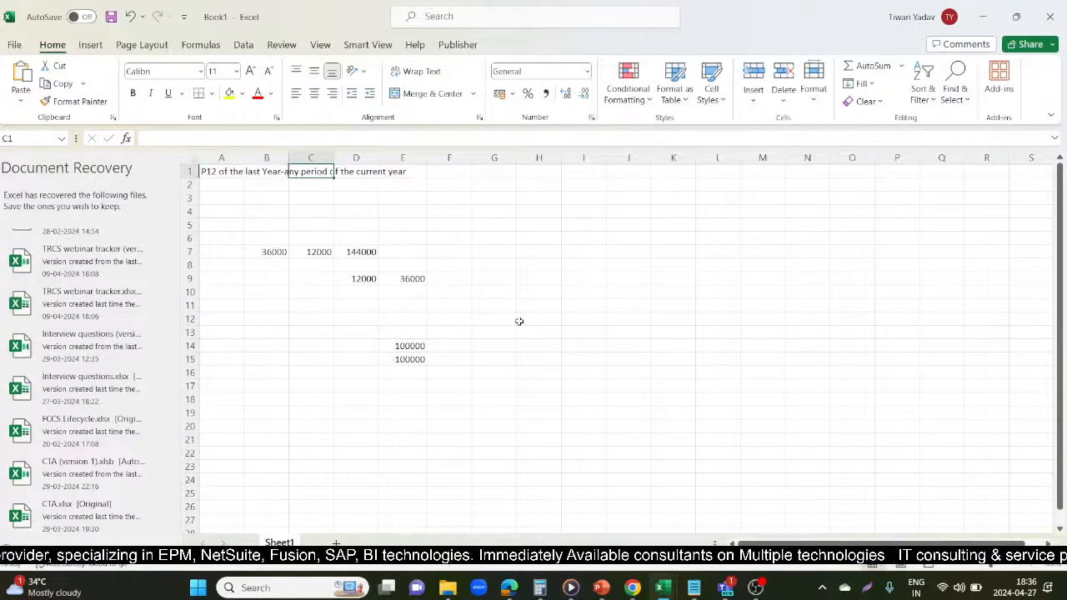
key("alt+Tab")
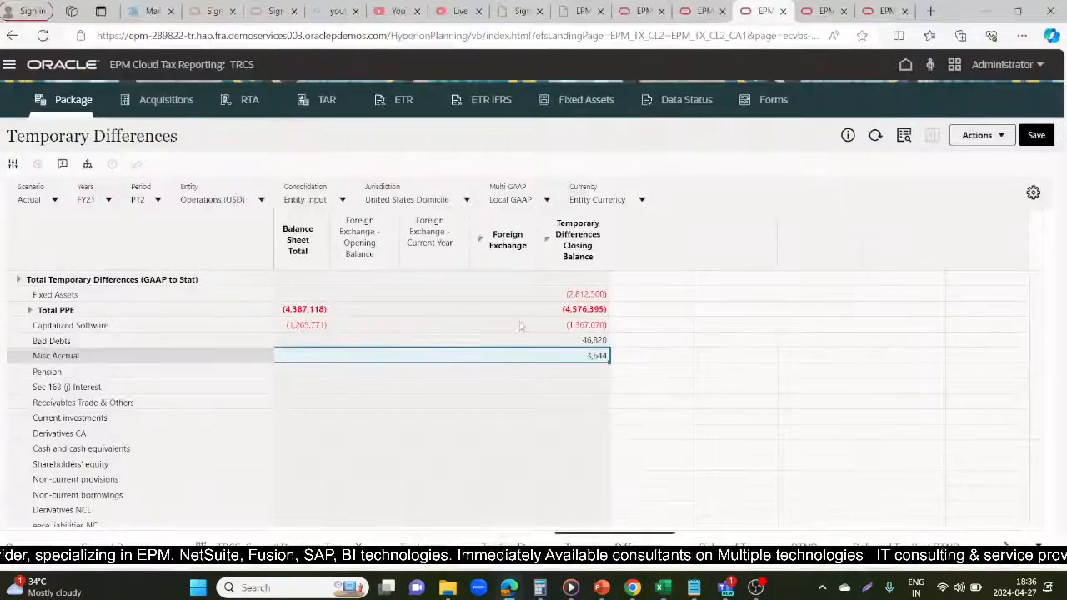
left_click(815, 10)
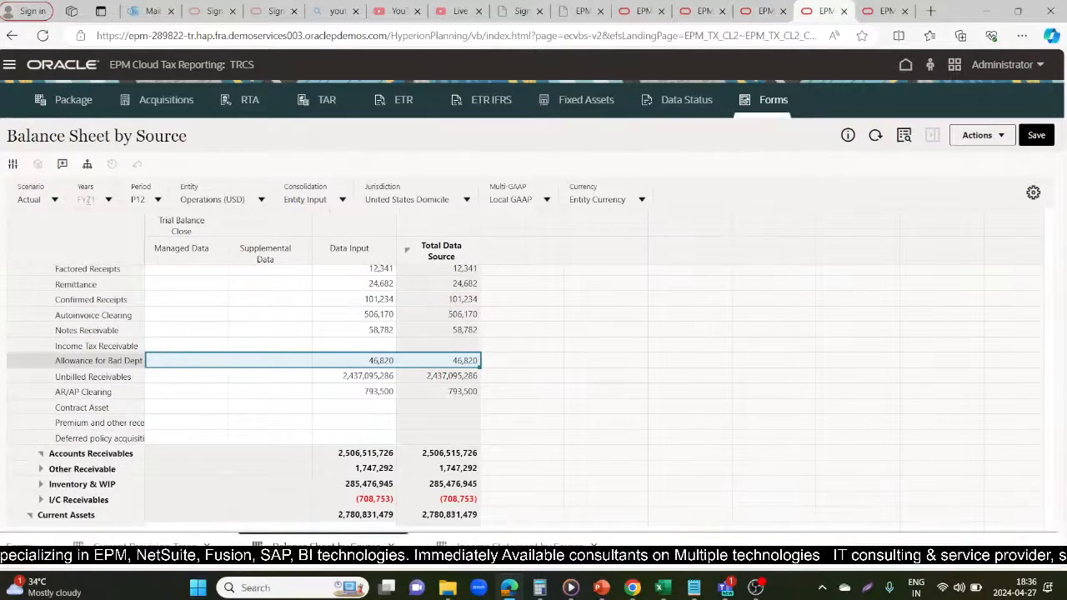
Step: Switch to the Excel sheet, enter 46820 in E20, and add the headings FY21 in E19 and FY20 in F19
key("alt+Tab")
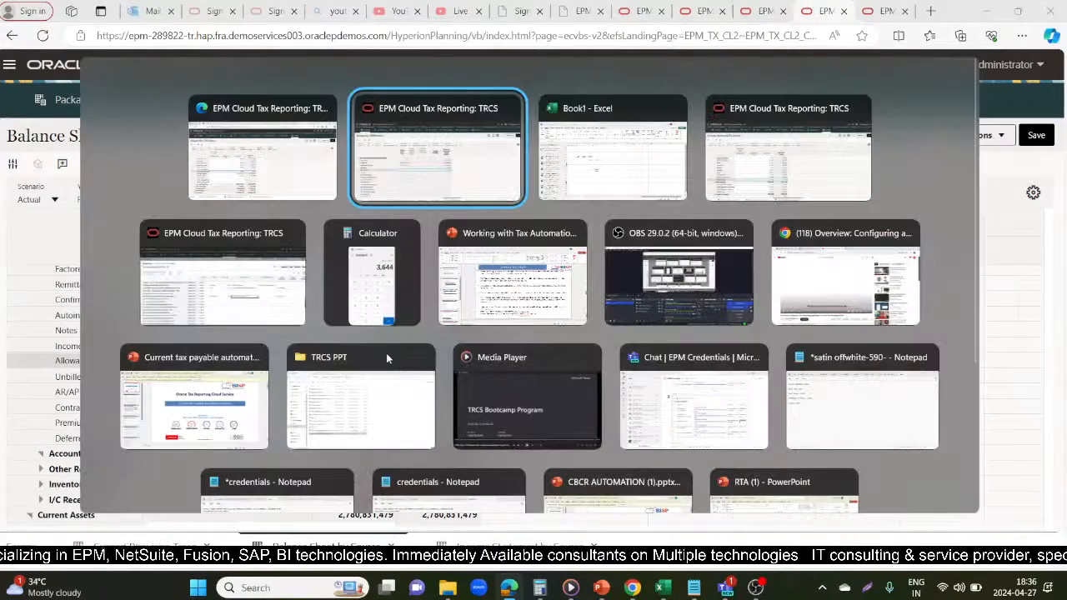
key("alt+Tab")
left_click(425, 401)
left_click(397, 432)
type("468")
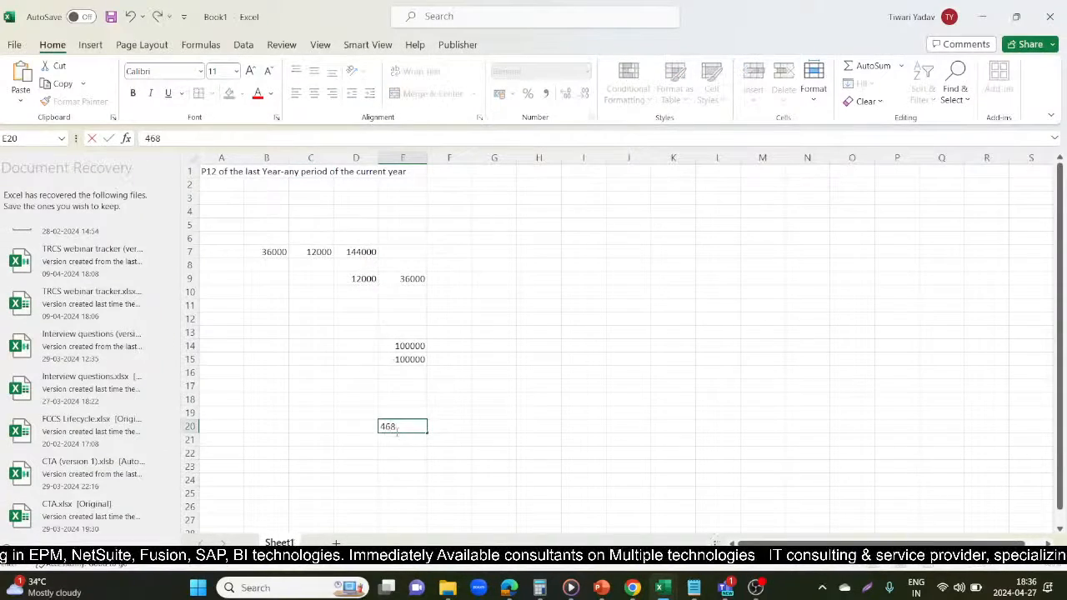
type("20")
key("Up")
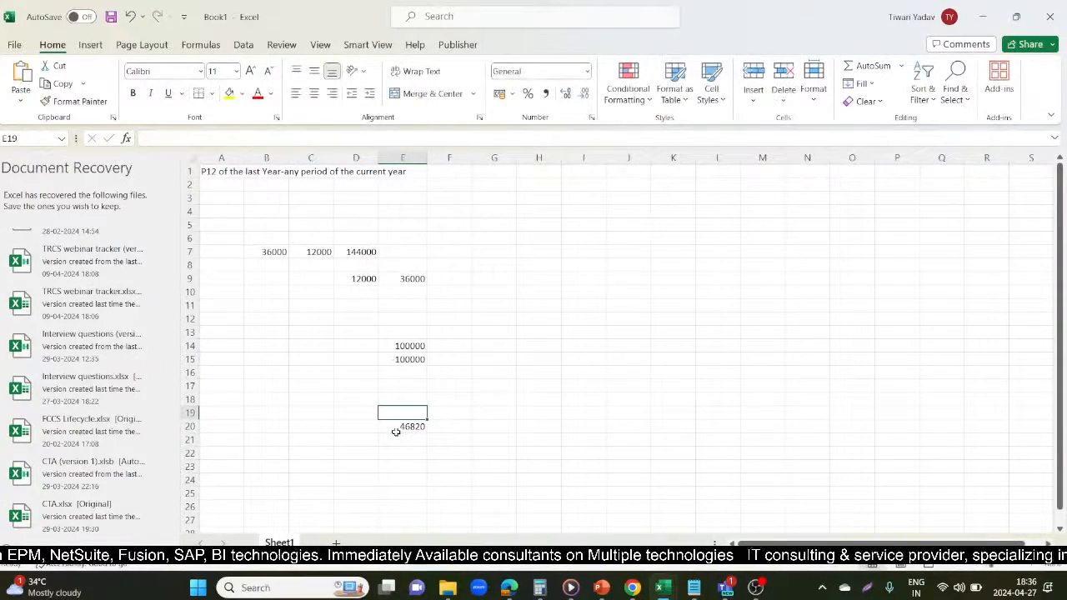
type("FY21")
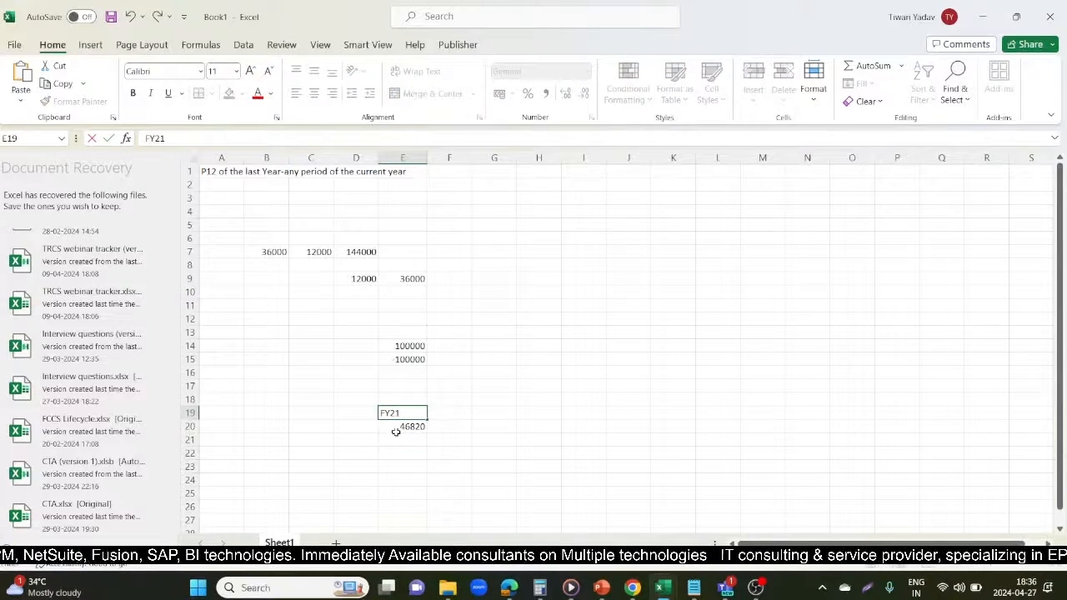
key("Tab")
type("FY")
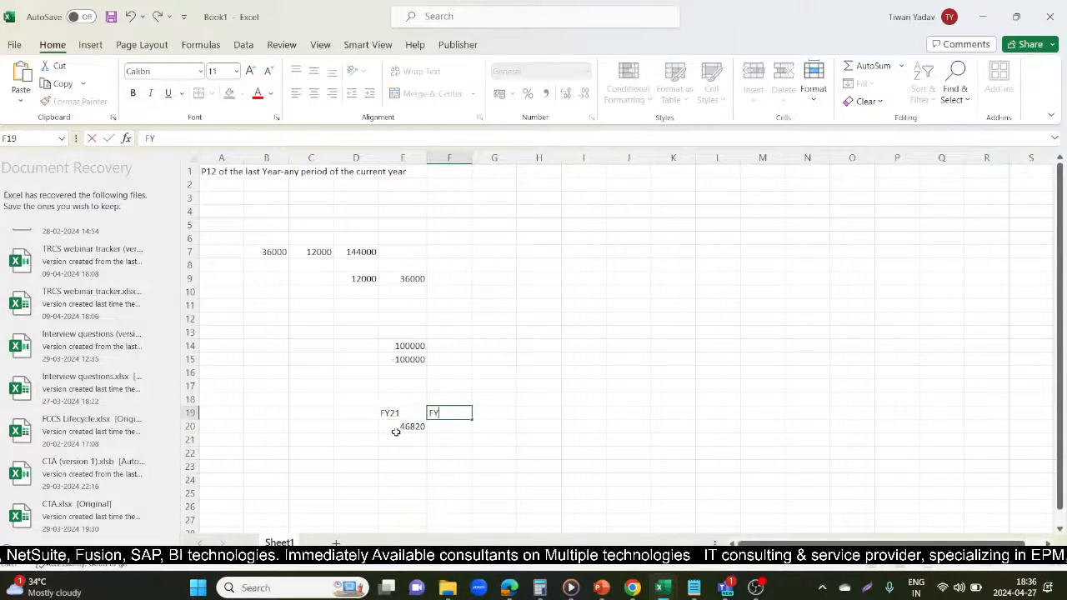
Step: Return to Balance Sheet by Source, set the year to FY20, and expand Total Assets down to the Accounts Receivables accounts
key("alt+Tab")
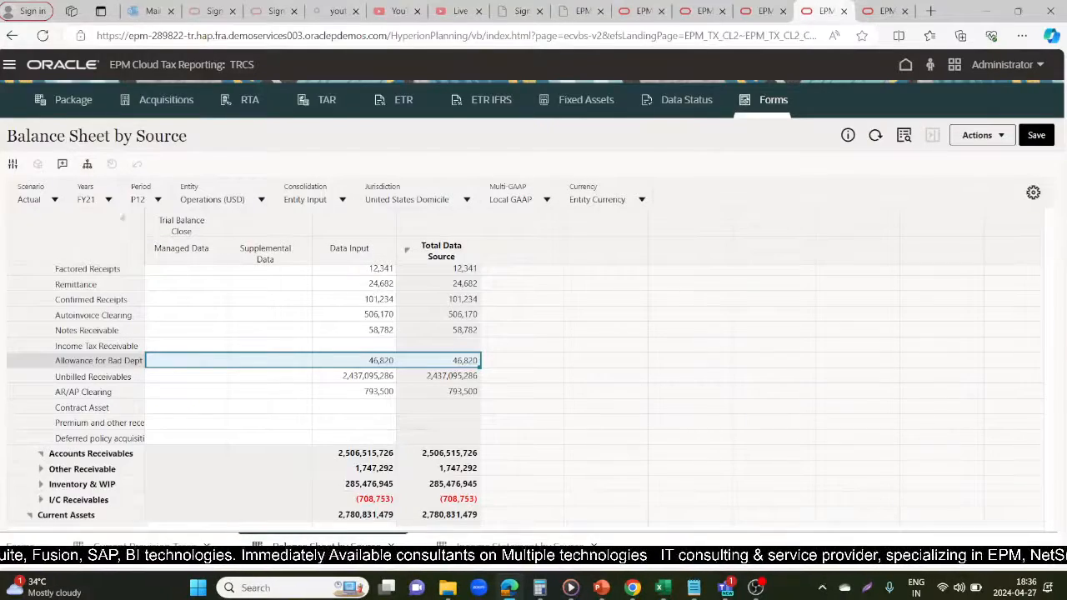
left_click(106, 199)
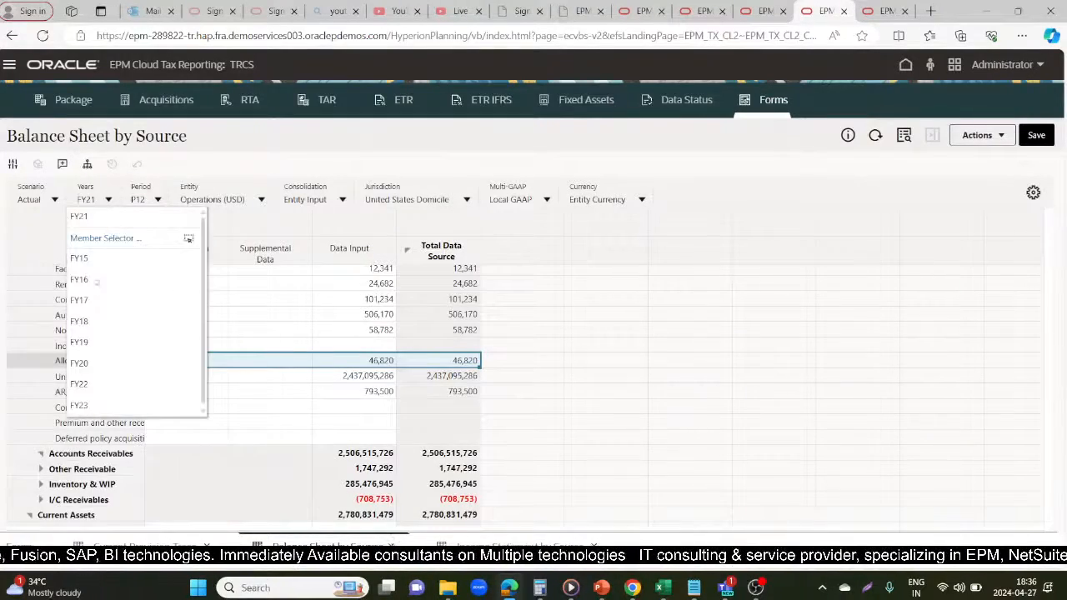
left_click(83, 361)
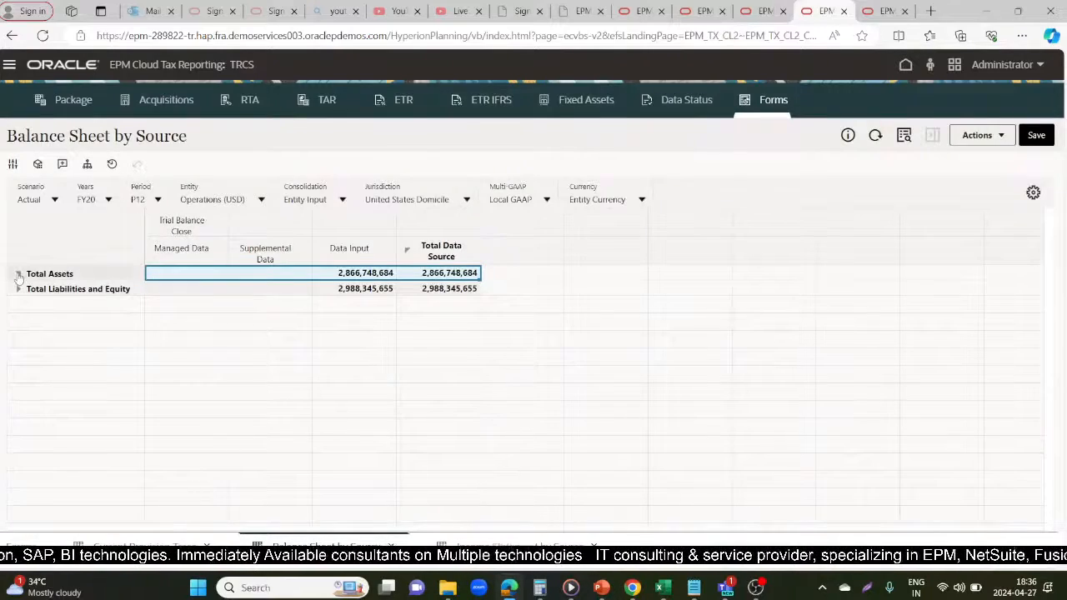
left_click(18, 274)
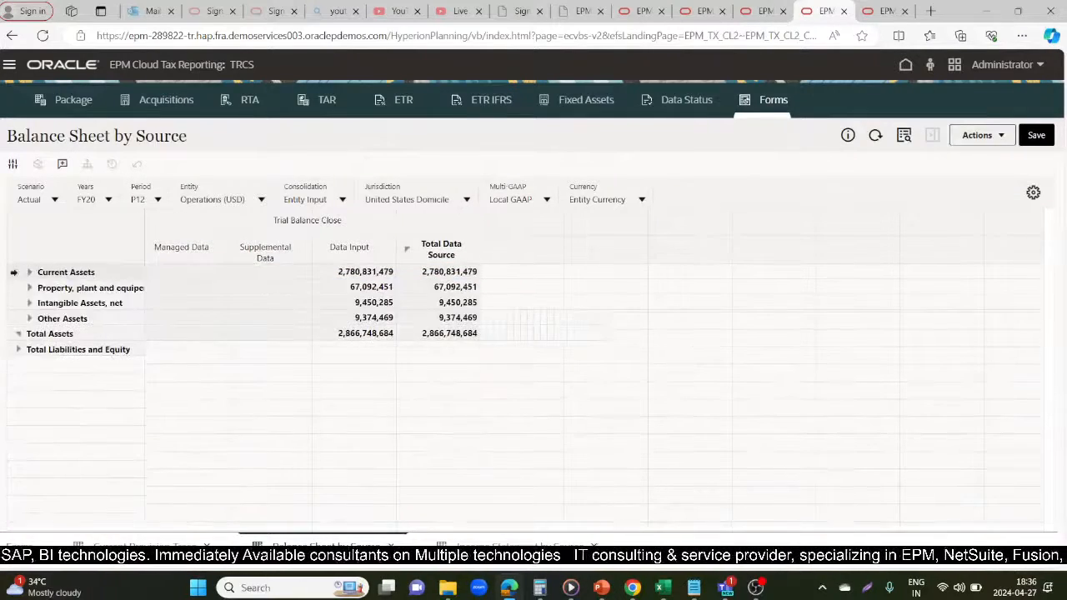
left_click(29, 272)
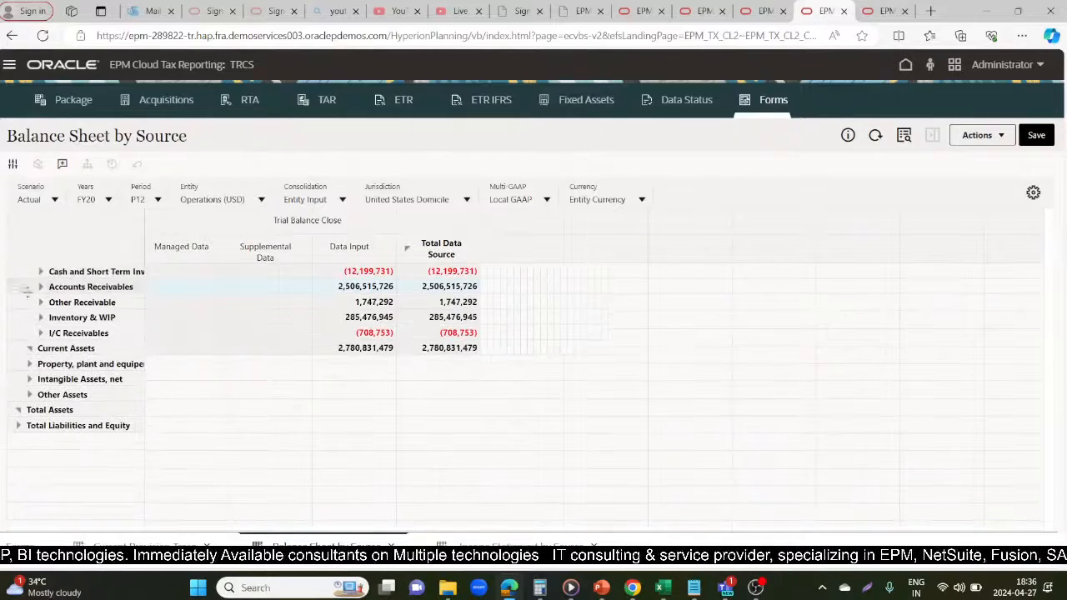
left_click(37, 285)
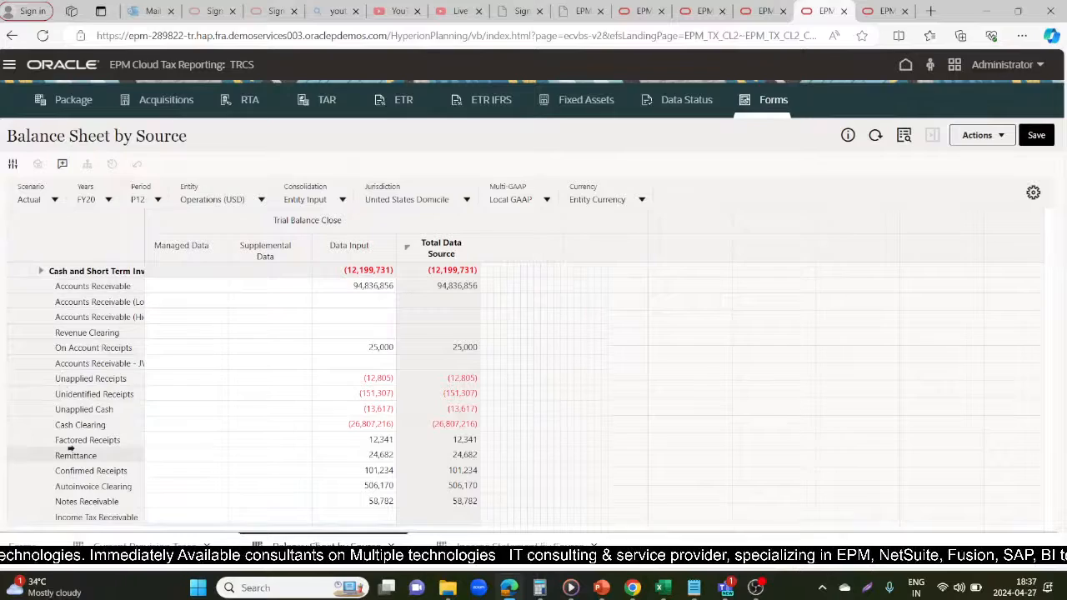
scroll(480, 455, "down", 10)
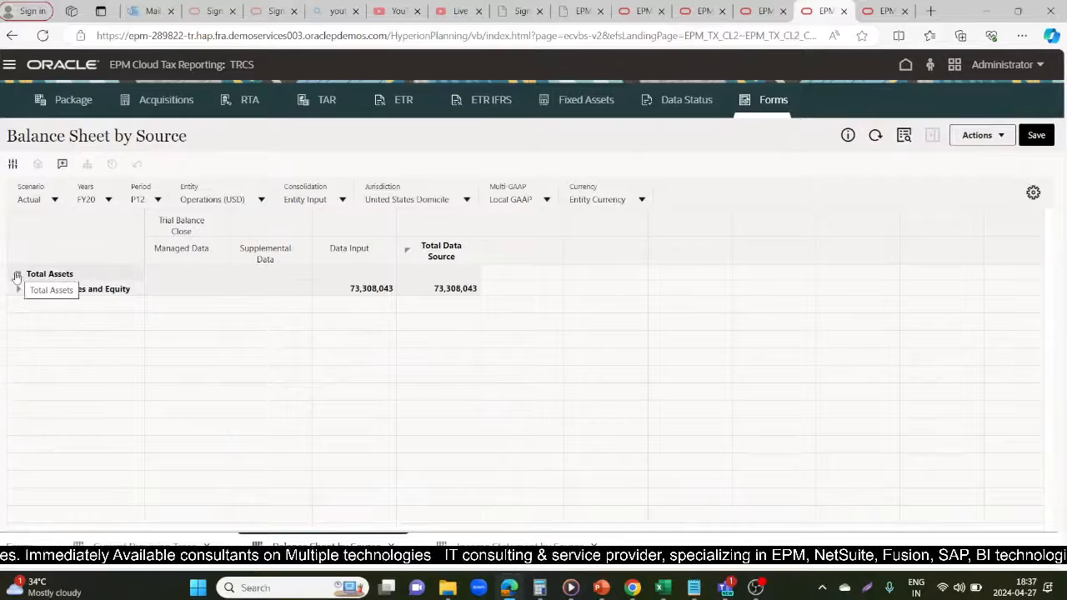
Step: Expand Total Assets, Current Assets and Accounts Receivables again, and check the Allowance for Bad Dept row for FY20
left_click(17, 274)
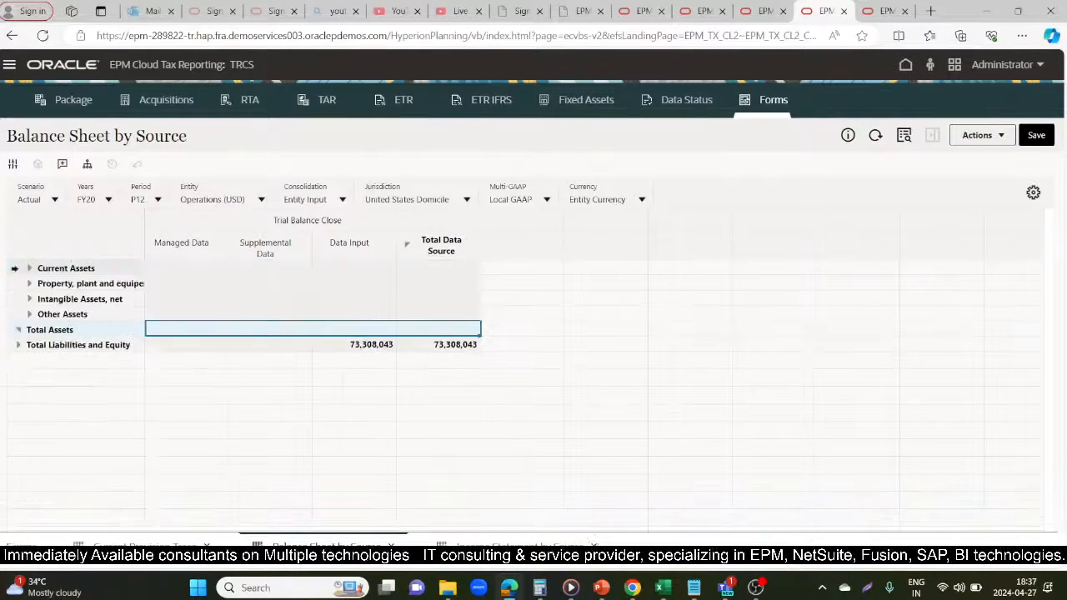
left_click(30, 268)
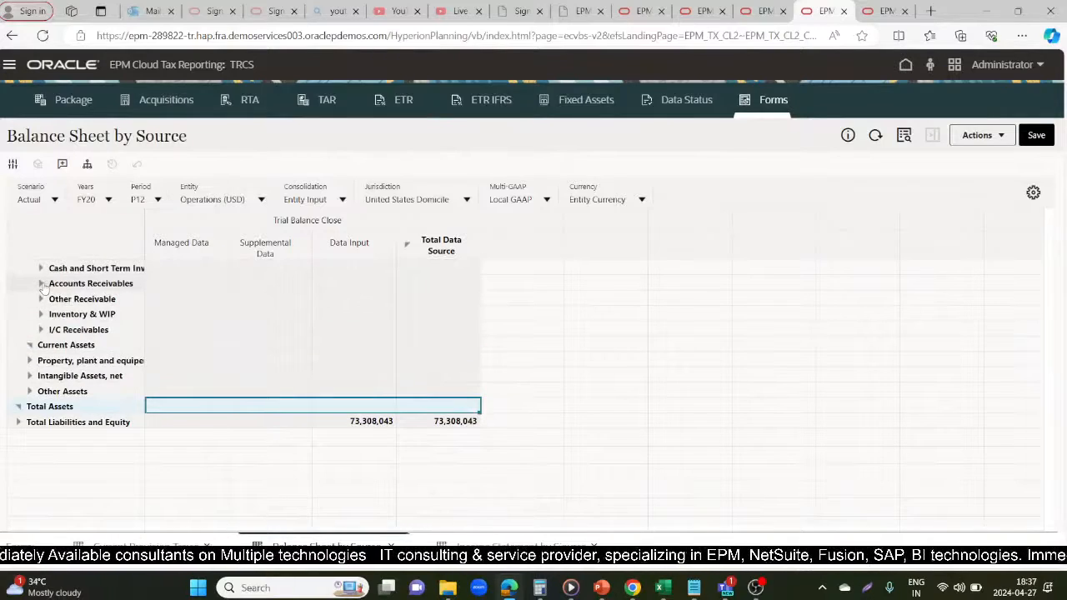
left_click(41, 284)
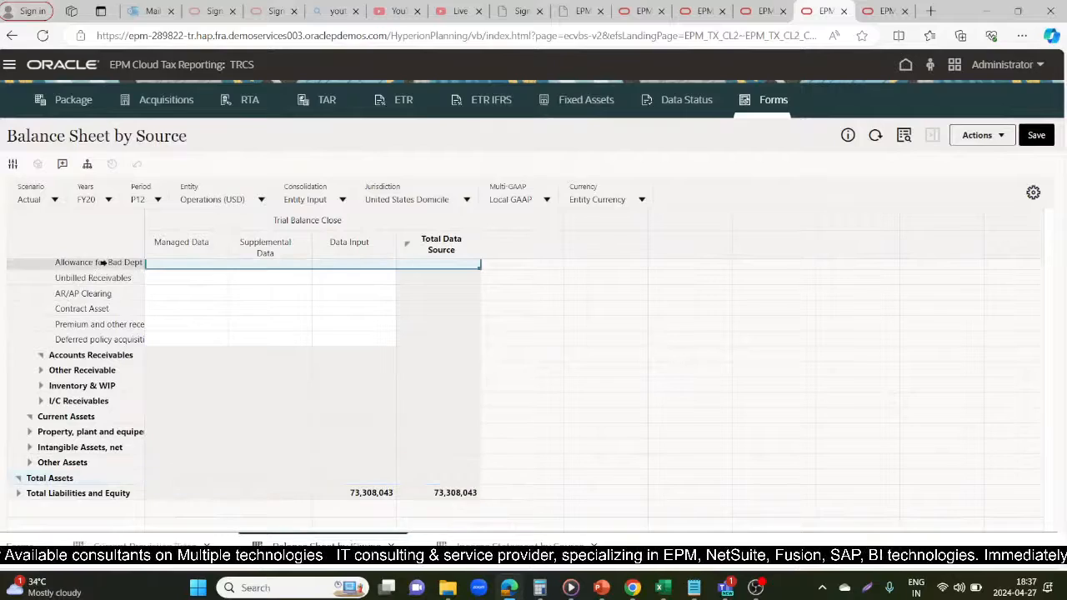
left_click_drag(1042, 364, 1040, 233)
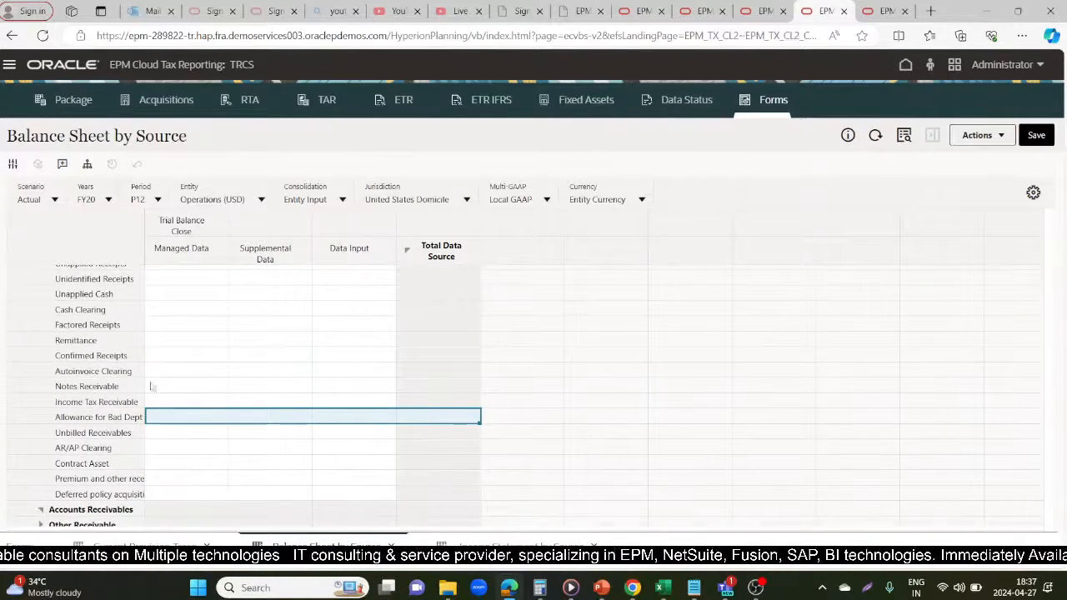
Step: In Excel, enter 0 as the FY20 amount in F20 and calculate the movement in G20 as =E20-F20
key("alt+Tab")
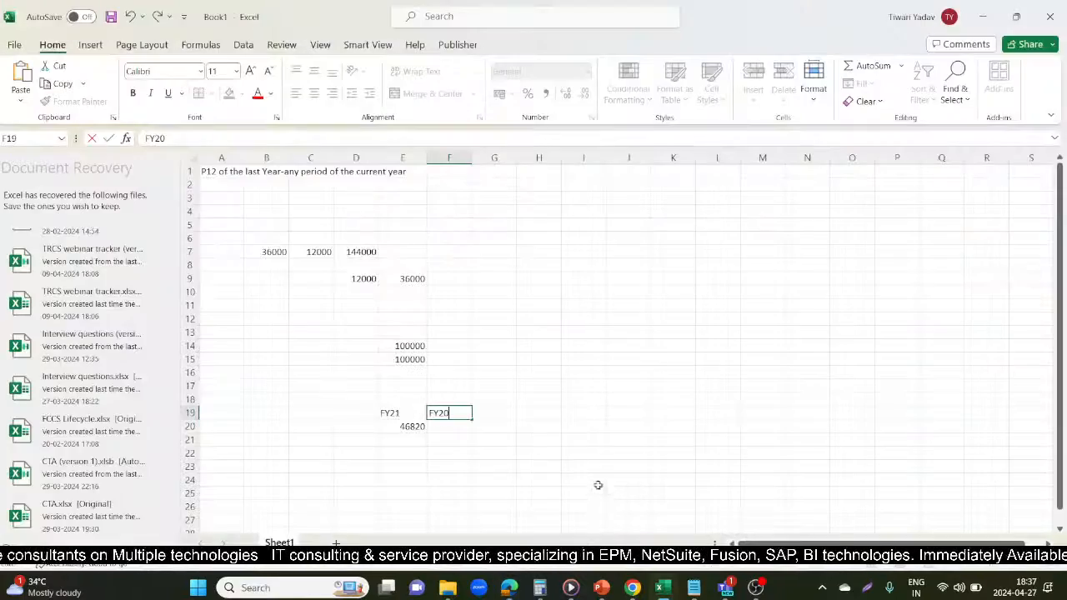
left_click(436, 428)
type("0")
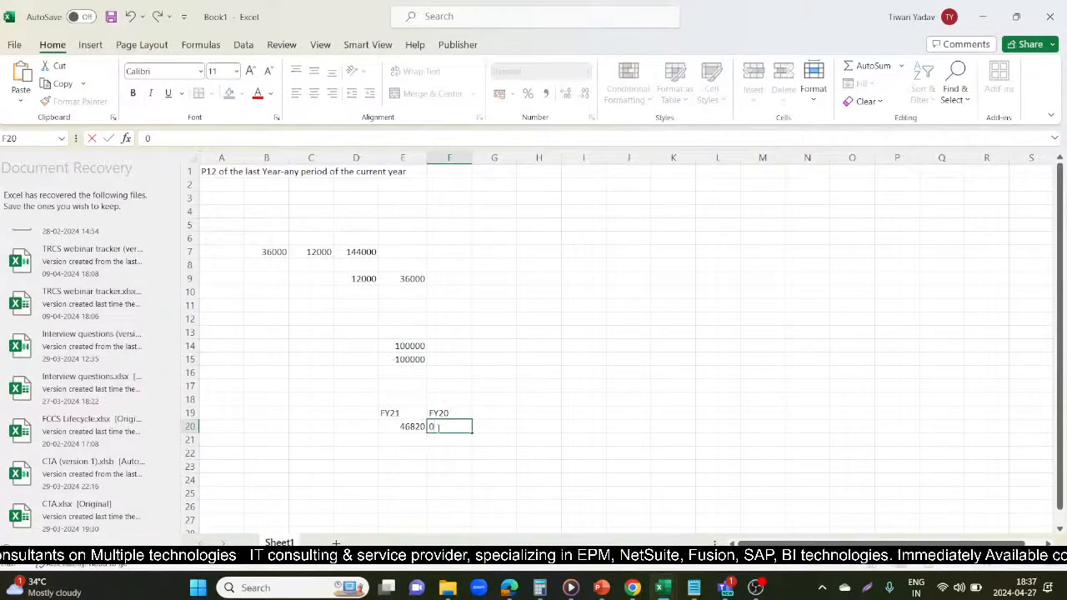
key("Tab")
type("=")
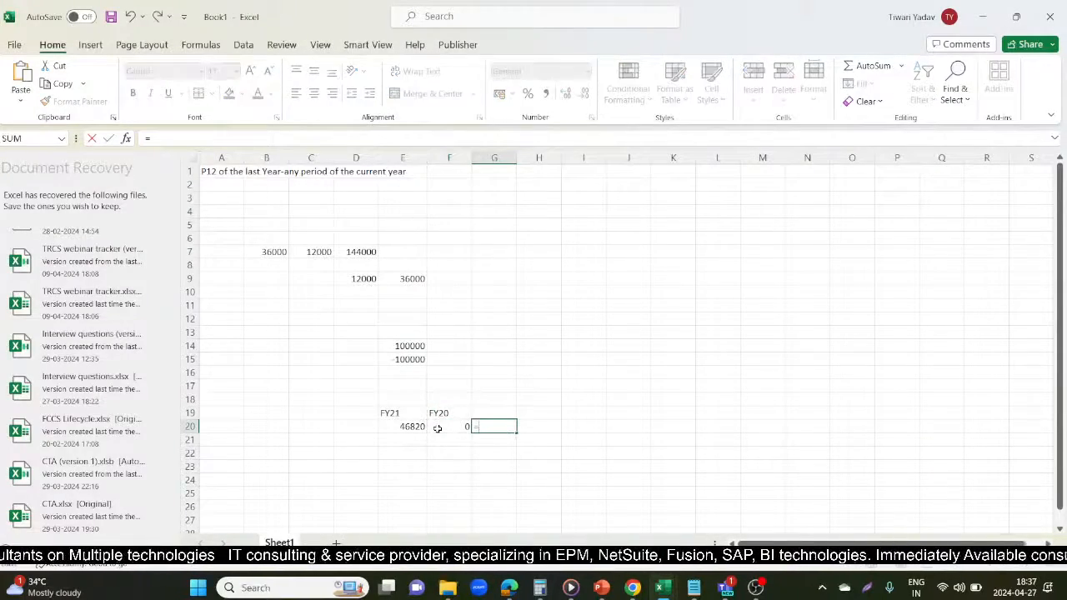
left_click(419, 425)
type("-")
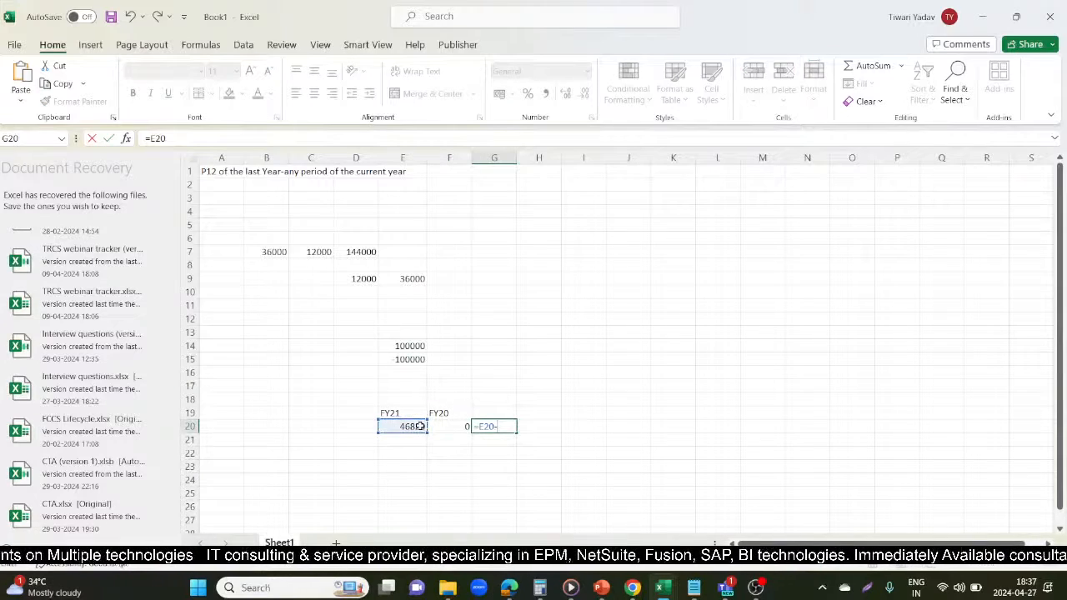
key("Left")
key("Return")
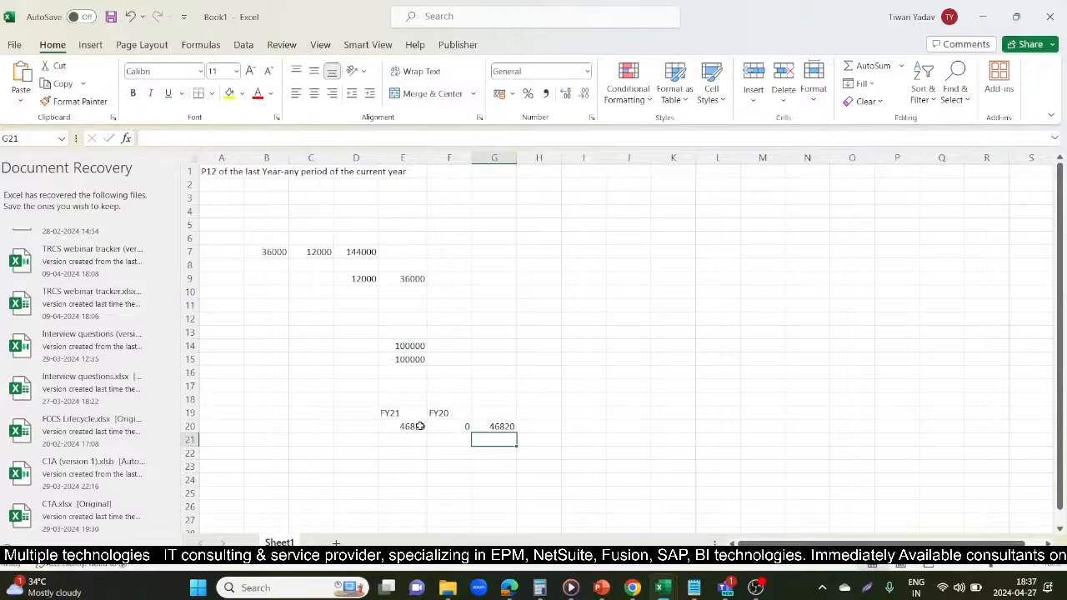
Step: Check the Bad Debts Movement rule in Tax Automation Global, and return to Excel to review the movement formula in G20
mouse_move(500, 592)
left_click(508, 509)
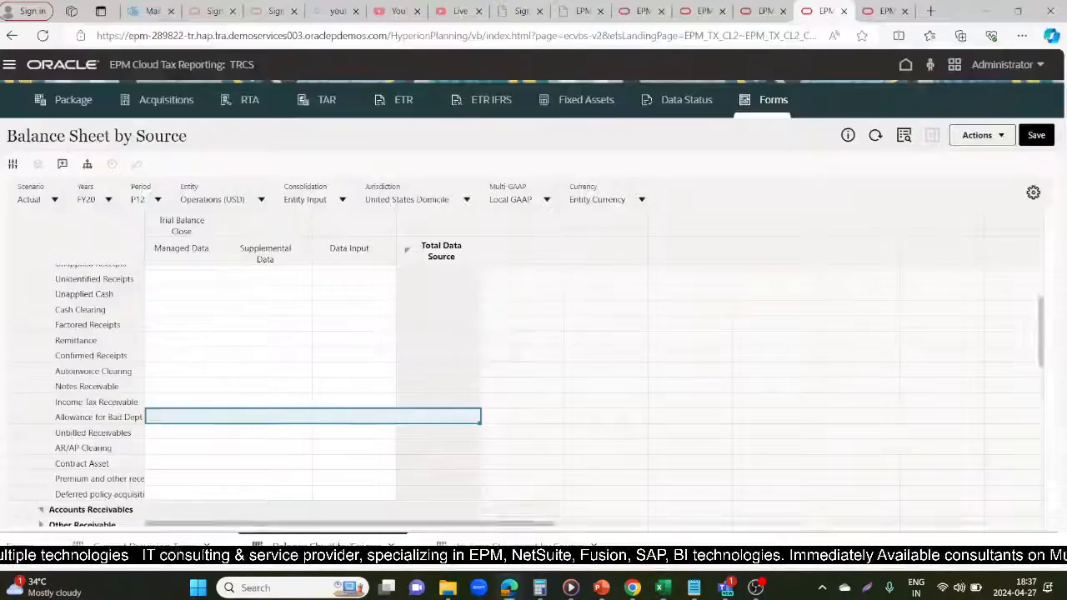
left_click(685, 10)
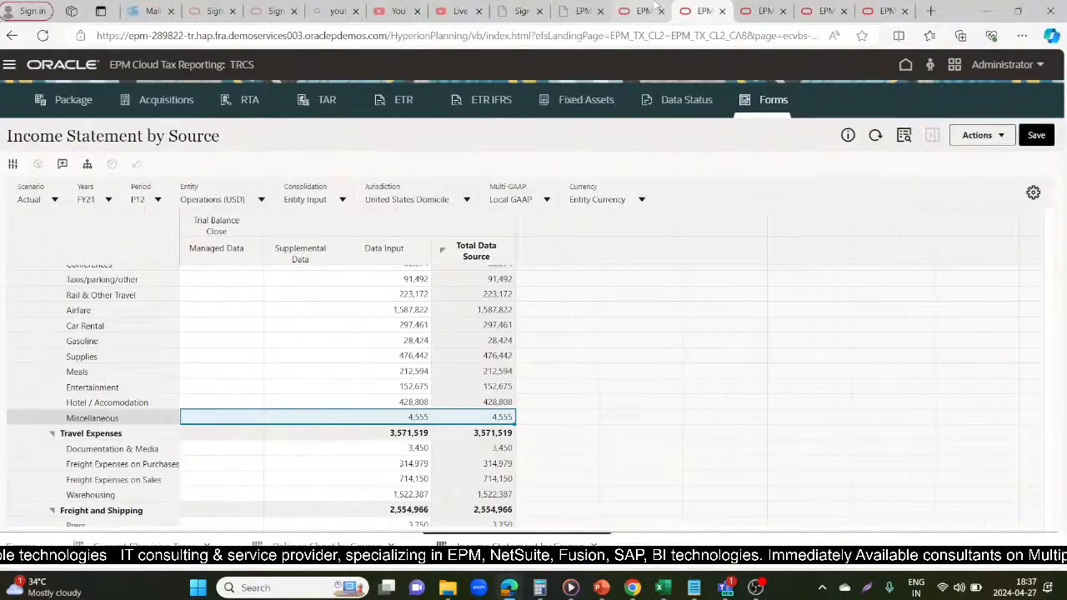
left_click(644, 10)
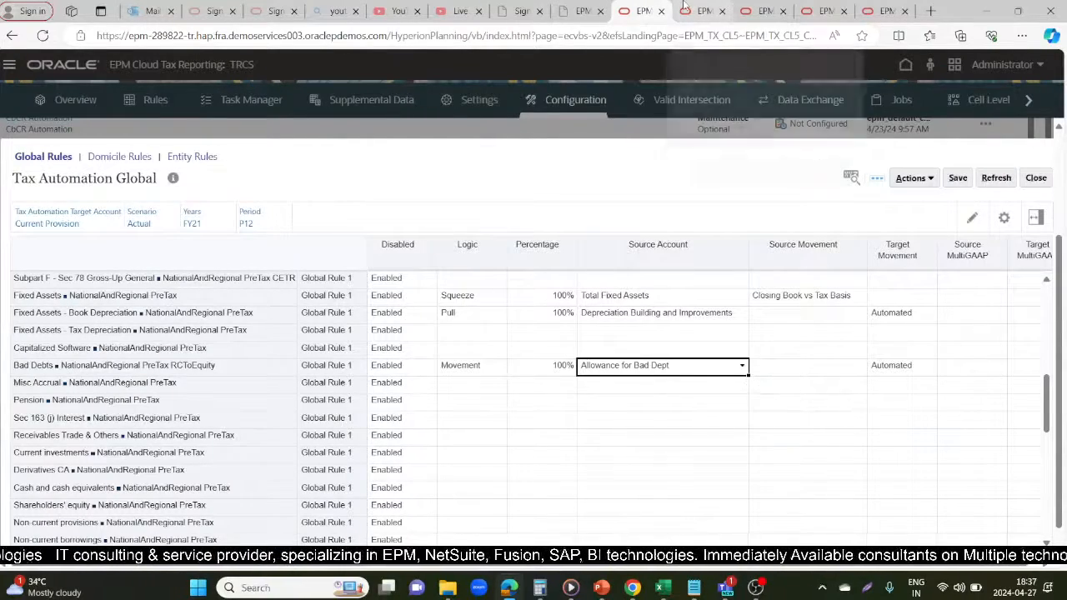
key("alt+Tab")
key("alt+Tab")
key("alt+Tab")
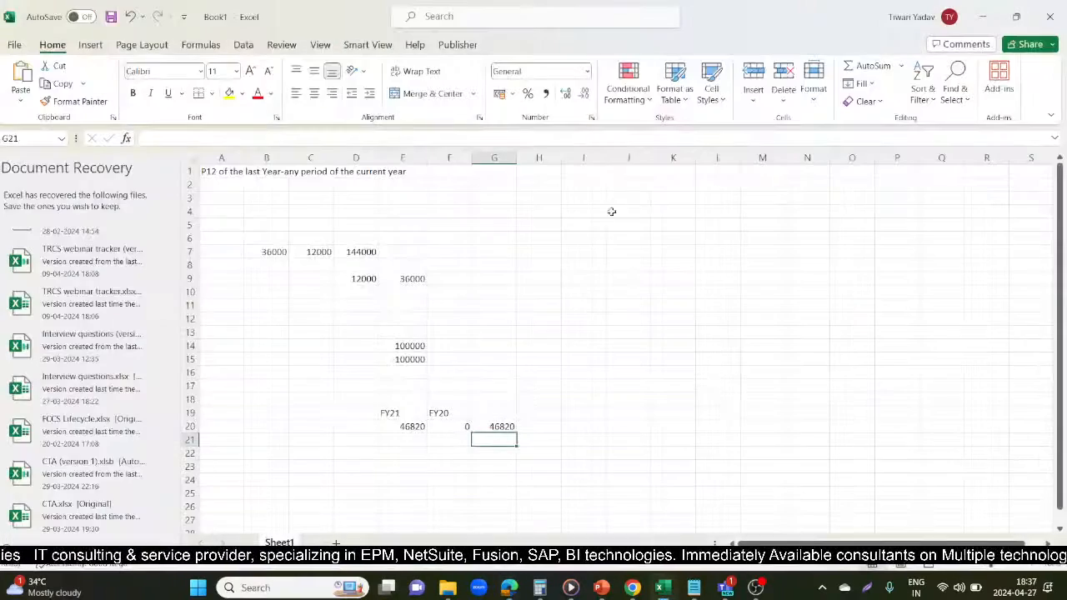
left_click(483, 425)
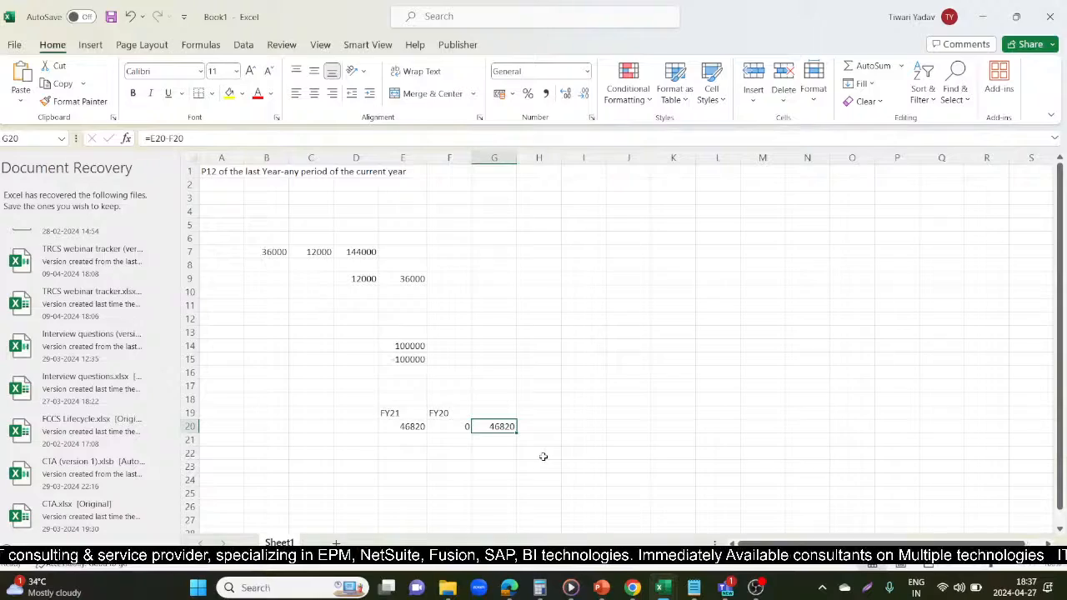
Step: Check the Bad Debts closing balance in Temporary Differences, and go back to the Bad Debts rule in Tax Automation Global
key("alt+Tab")
key("alt+Tab")
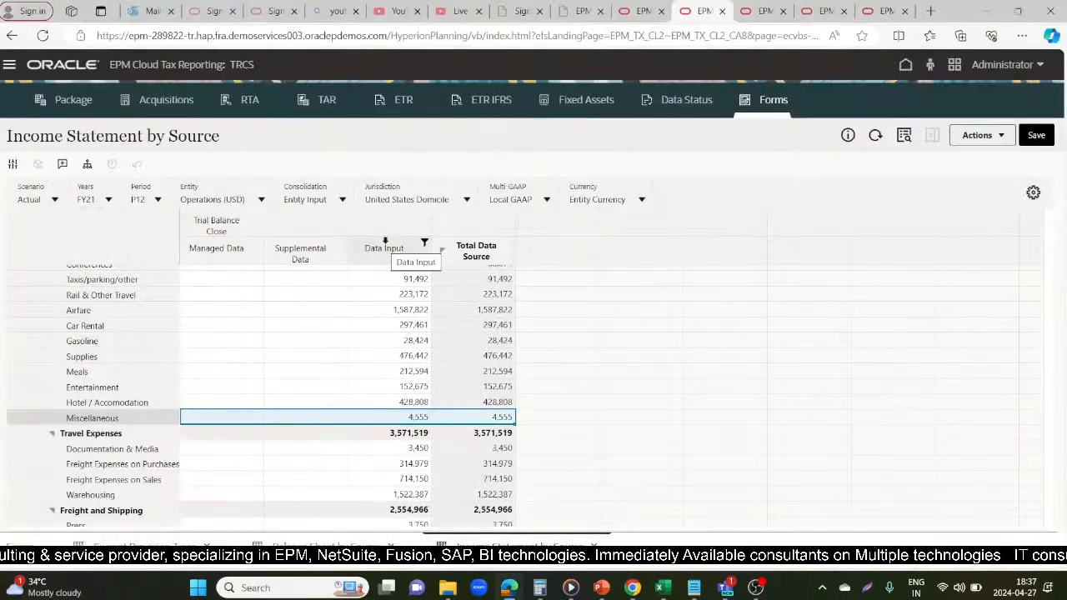
left_click(760, 10)
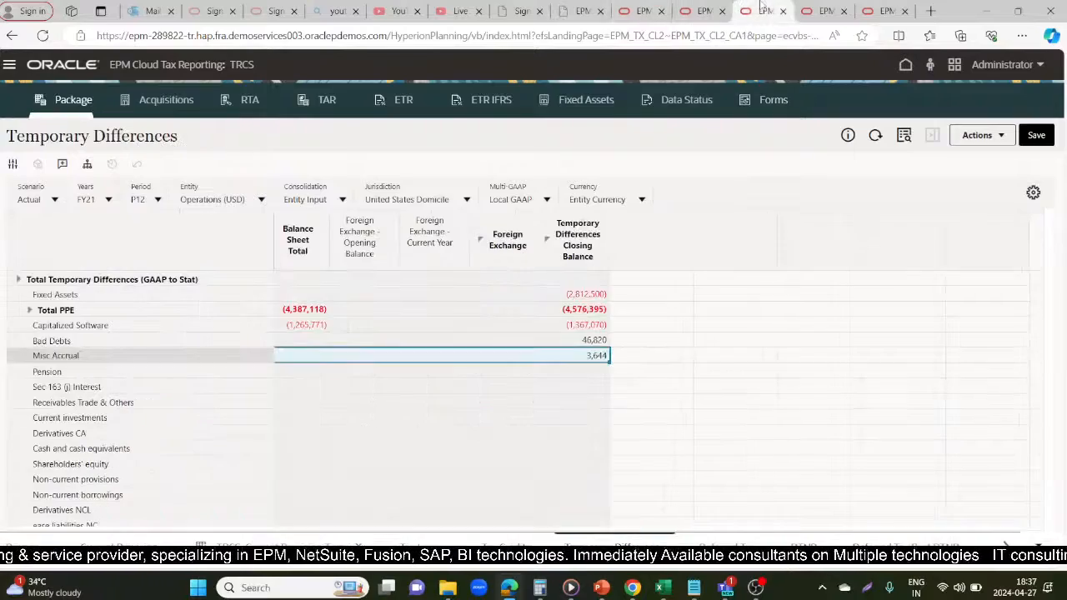
left_click(819, 10)
left_click(883, 10)
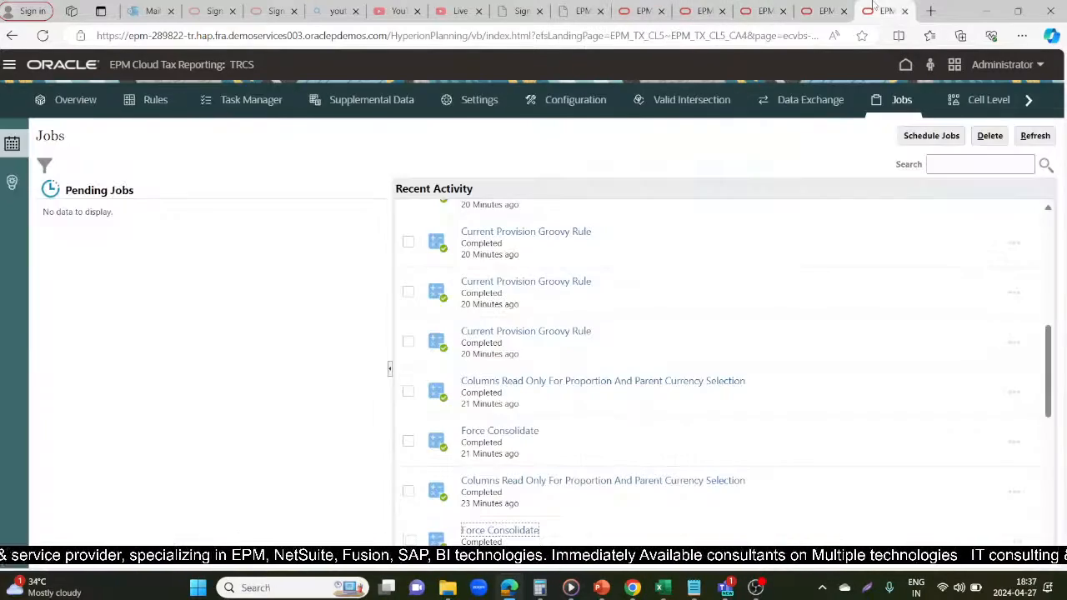
left_click(646, 10)
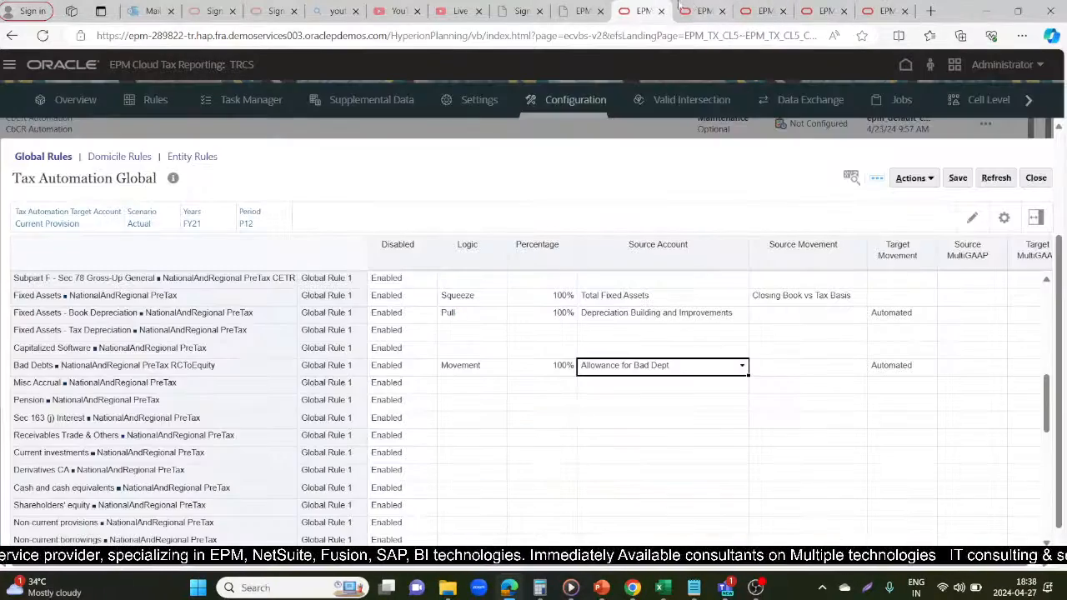
left_click(687, 9)
left_click(762, 10)
left_click(698, 8)
left_click(638, 10)
left_click(698, 9)
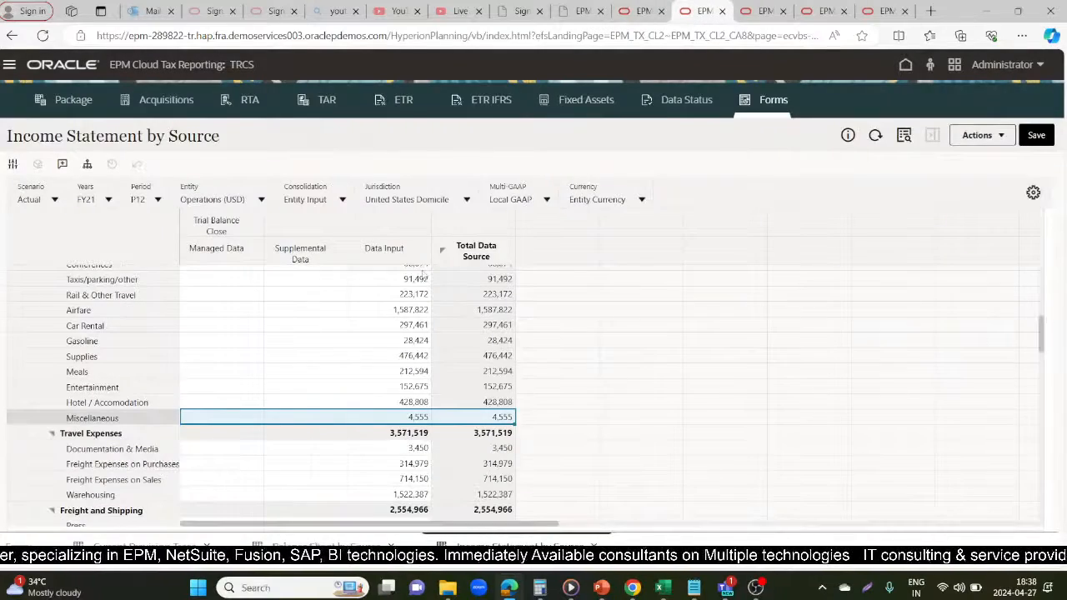
Step: View Current Provision for FY20 P12 and expand Permanent Differences (GAAP to Stat) and Total Temporary Differences (GAAP to Stat)
left_click(757, 8)
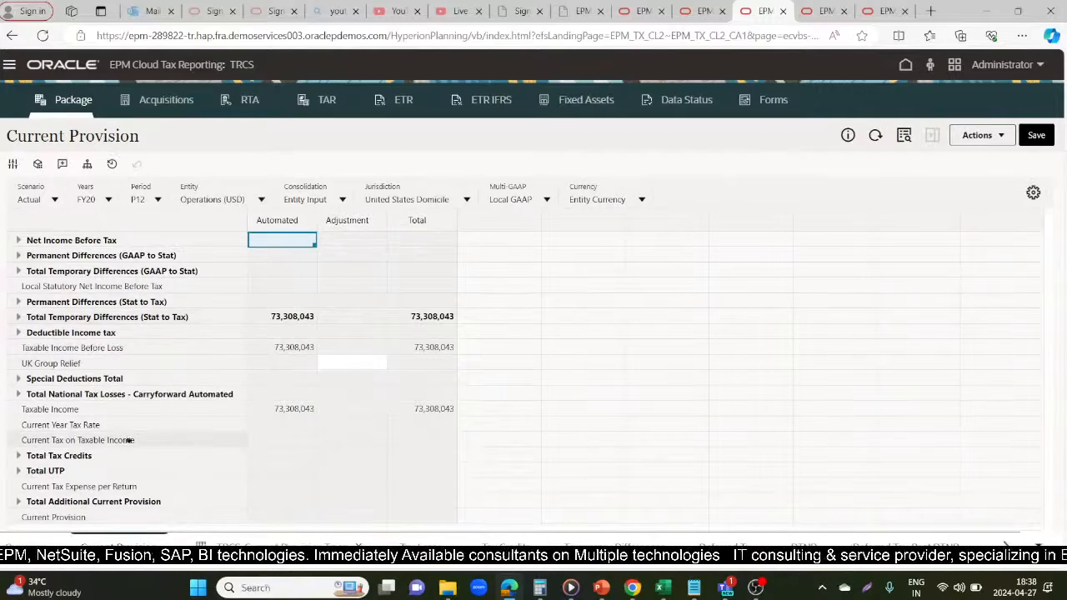
scroll(428, 444, "down", 5)
scroll(417, 436, "up", 5)
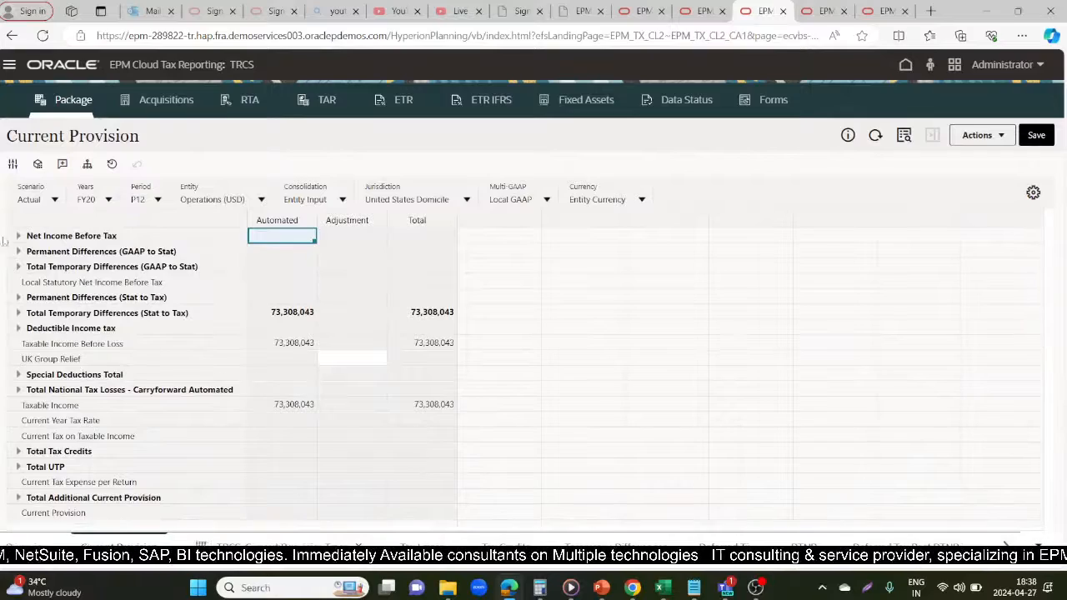
left_click(17, 251)
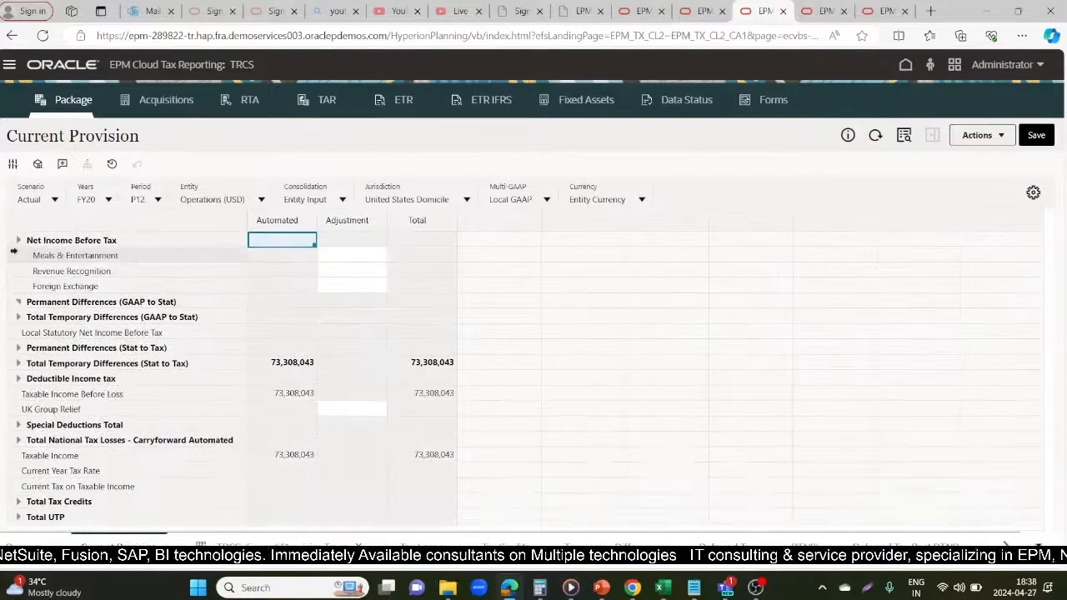
left_click(17, 317)
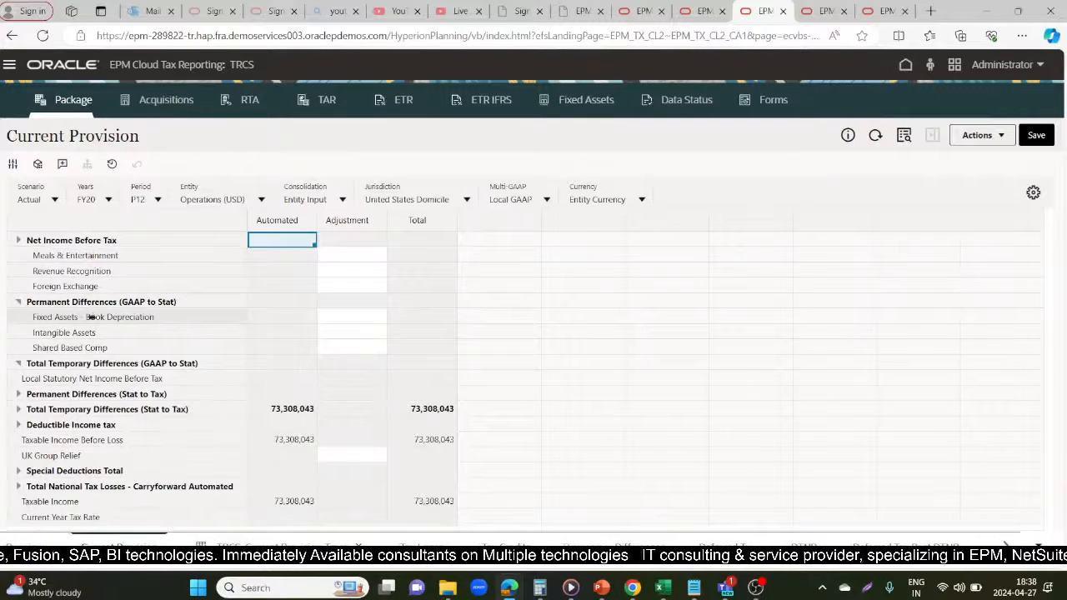
Step: Expand Permanent Differences (Stat to Tax) and Total Temporary Differences (Stat to Tax) in the FY20 Current Provision
left_click(17, 393)
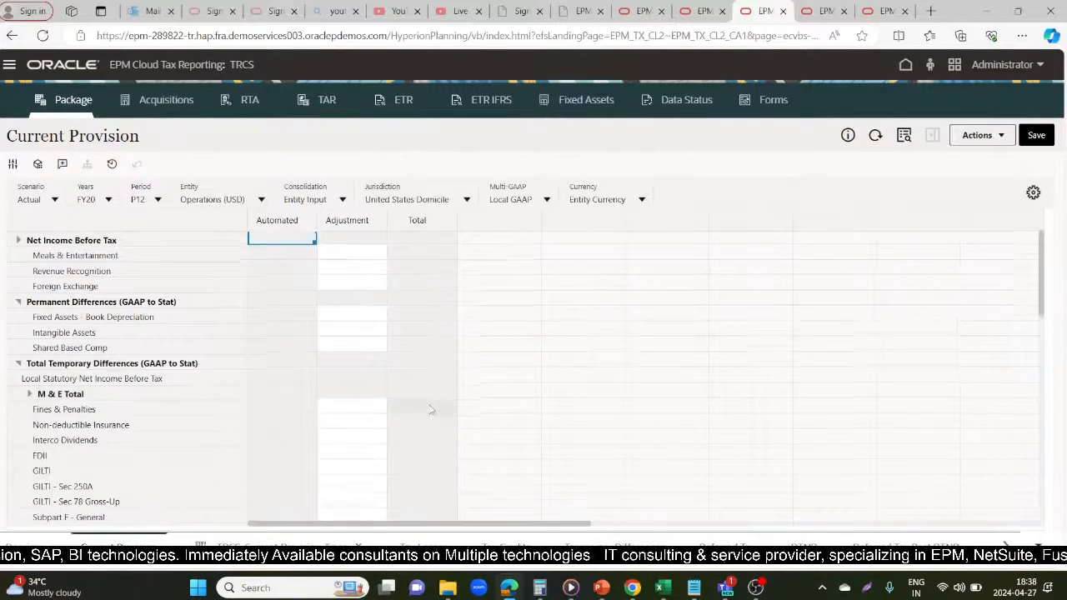
scroll(430, 409, "down", 1)
scroll(431, 409, "down", 2)
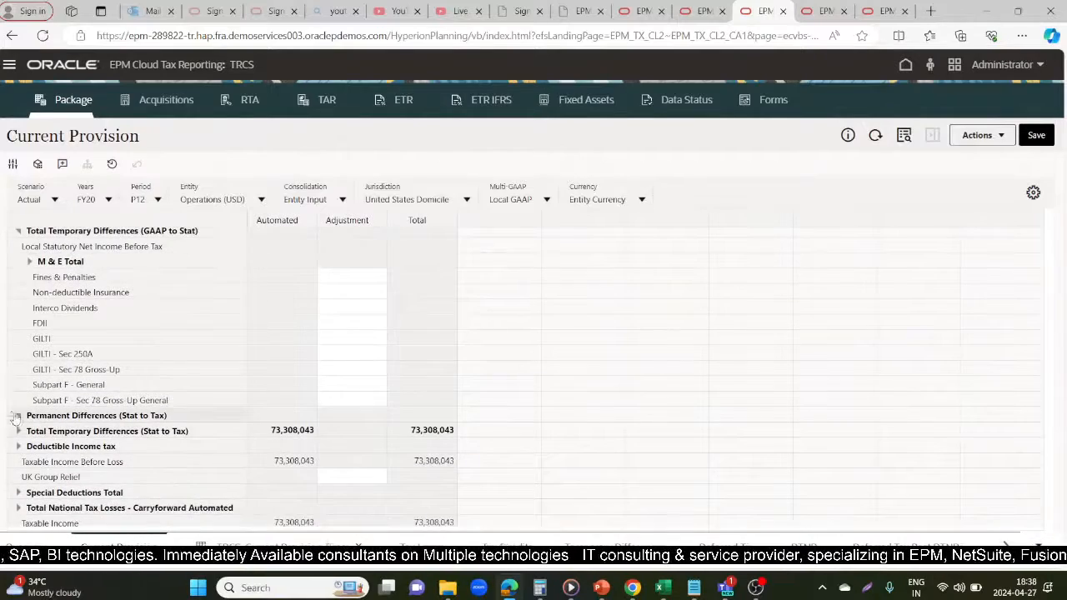
left_click(18, 416)
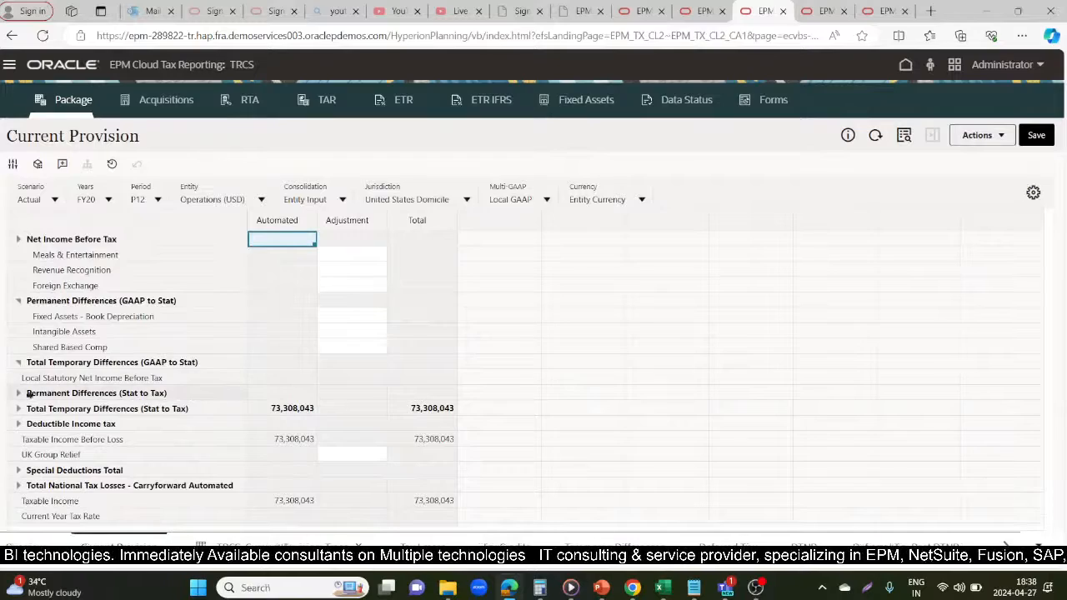
left_click(18, 392)
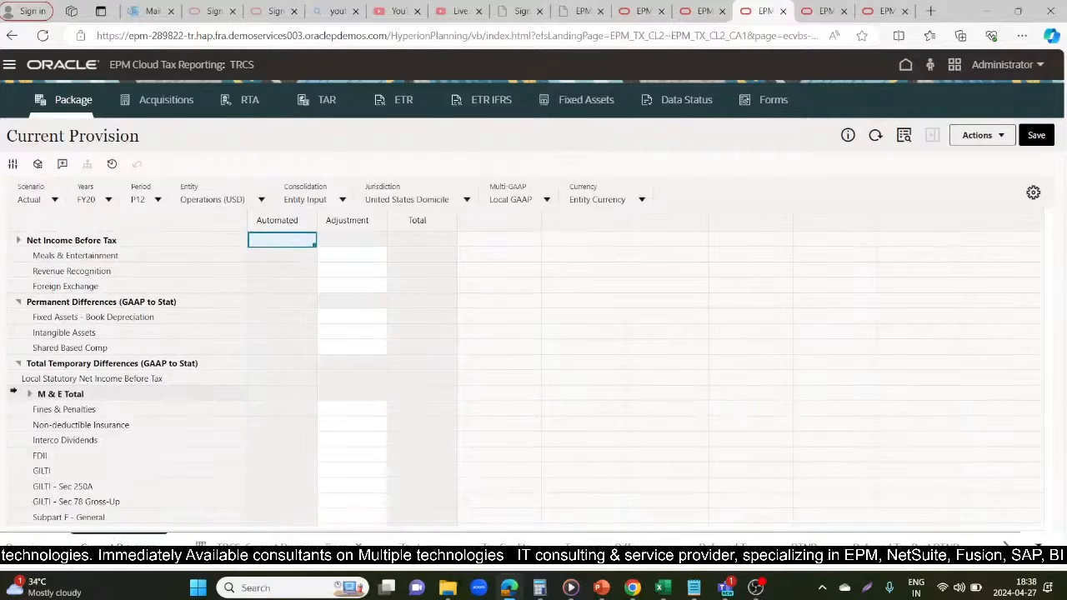
scroll(419, 417, "down", 5)
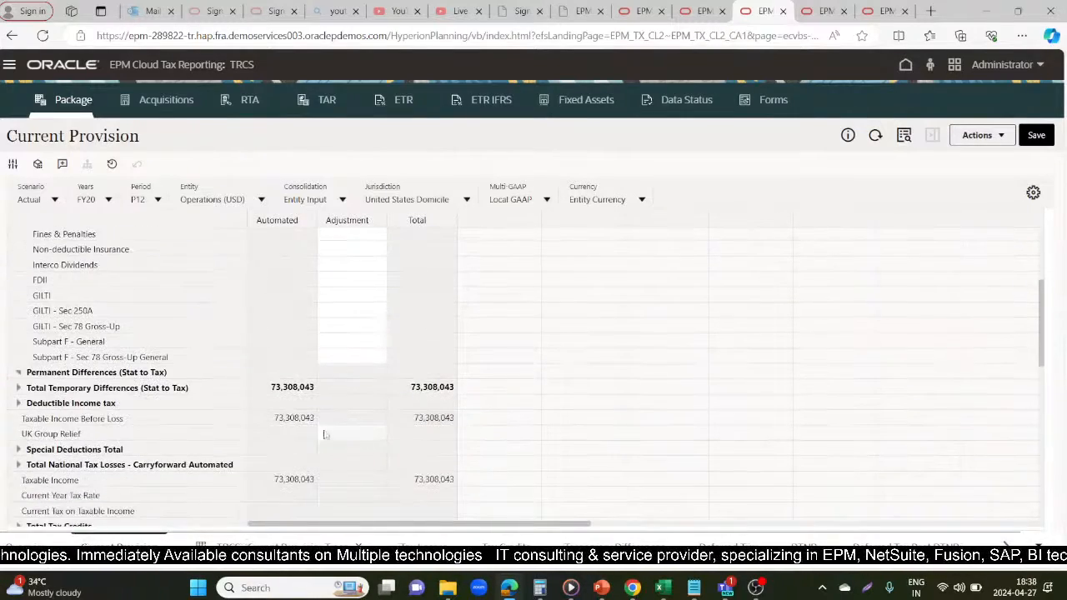
left_click(17, 389)
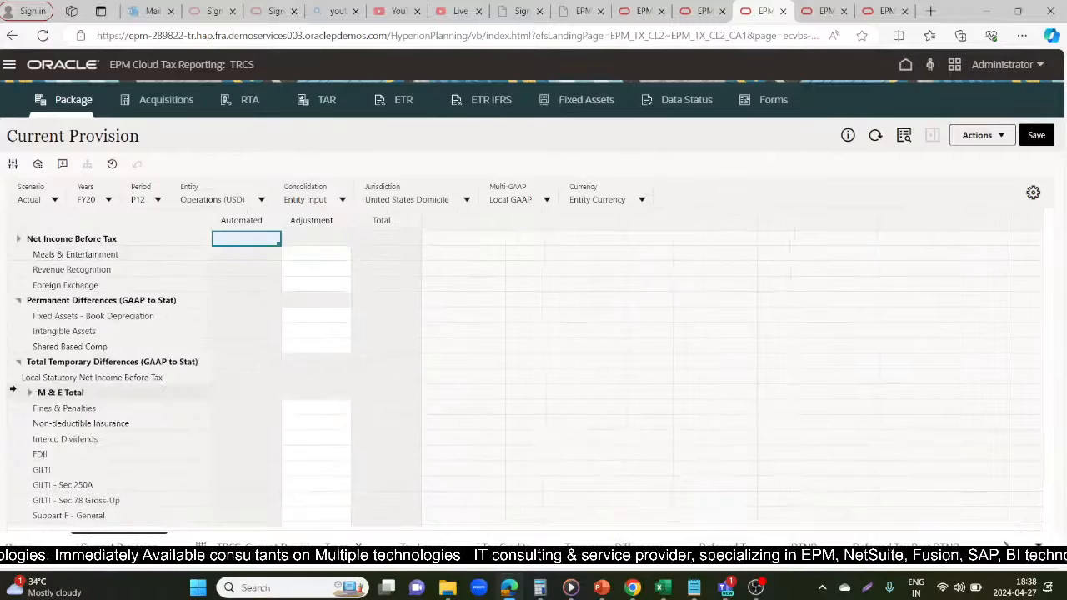
Step: Examine the FY20 temporary difference accounts in Current Provision, including the Bad Debts row
scroll(416, 413, "down", 2)
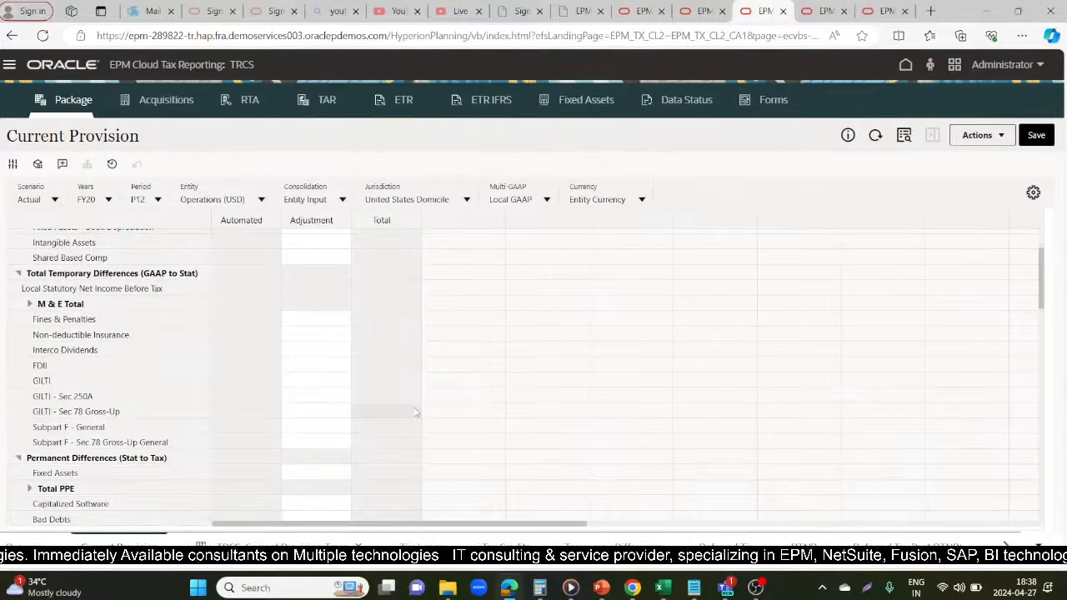
scroll(416, 412, "down", 1)
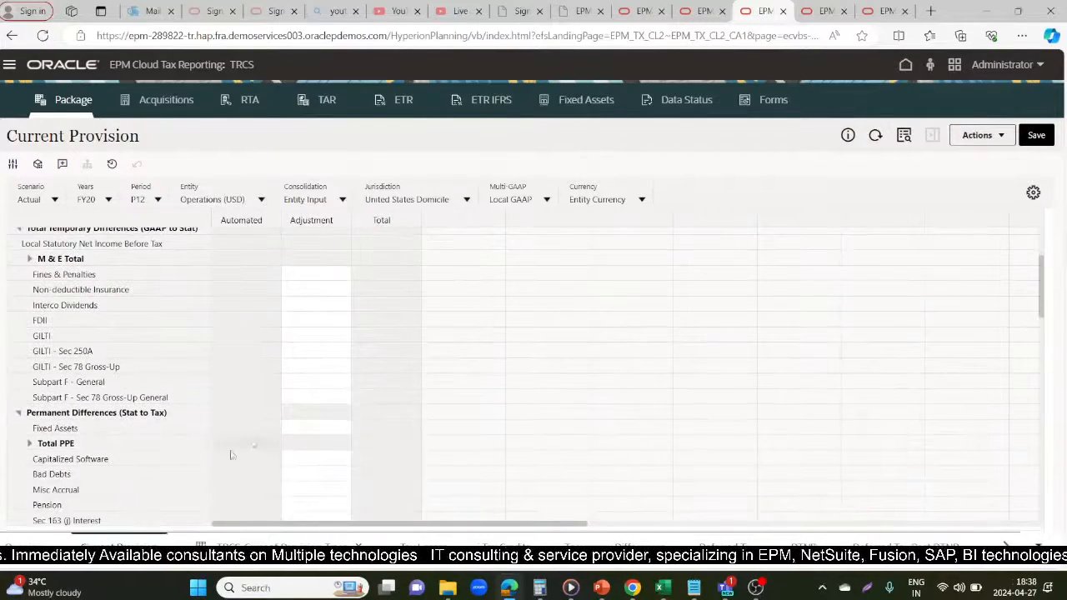
scroll(440, 440, "down", 1)
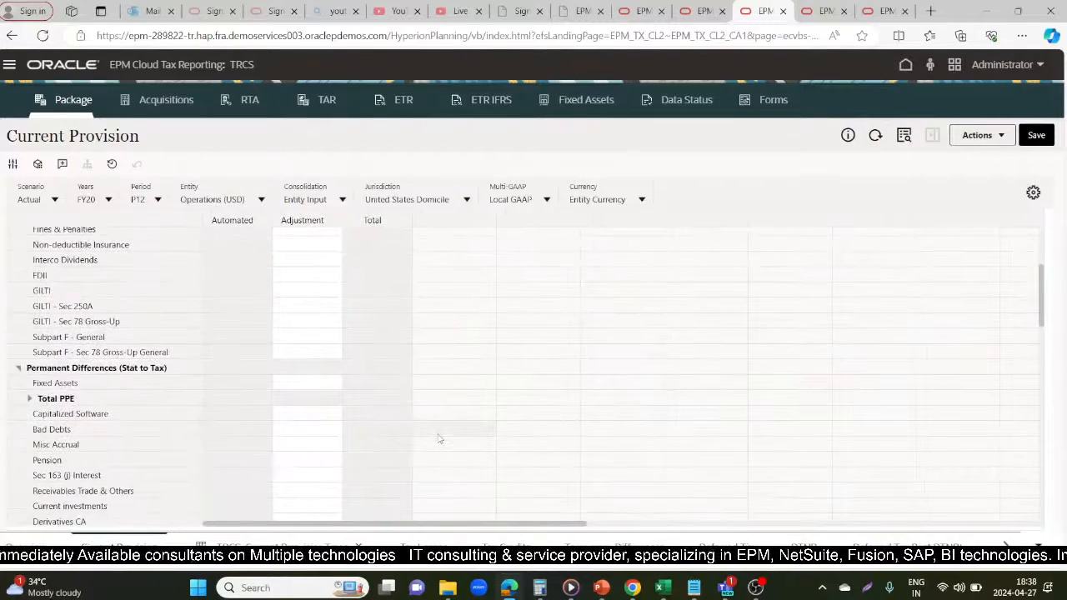
scroll(440, 439, "down", 3)
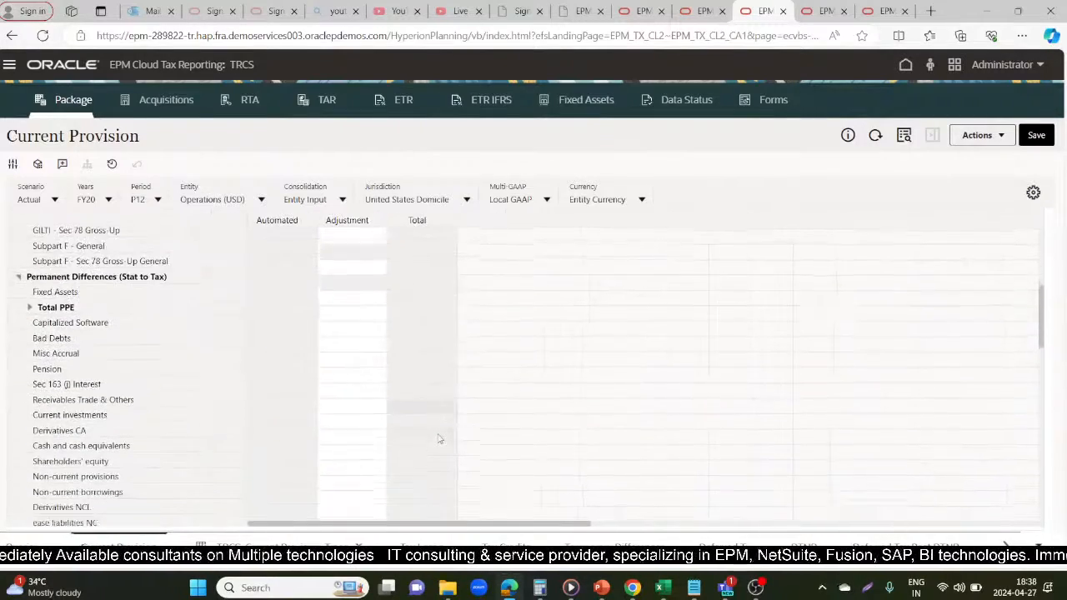
scroll(440, 439, "down", 1)
scroll(440, 440, "down", 1)
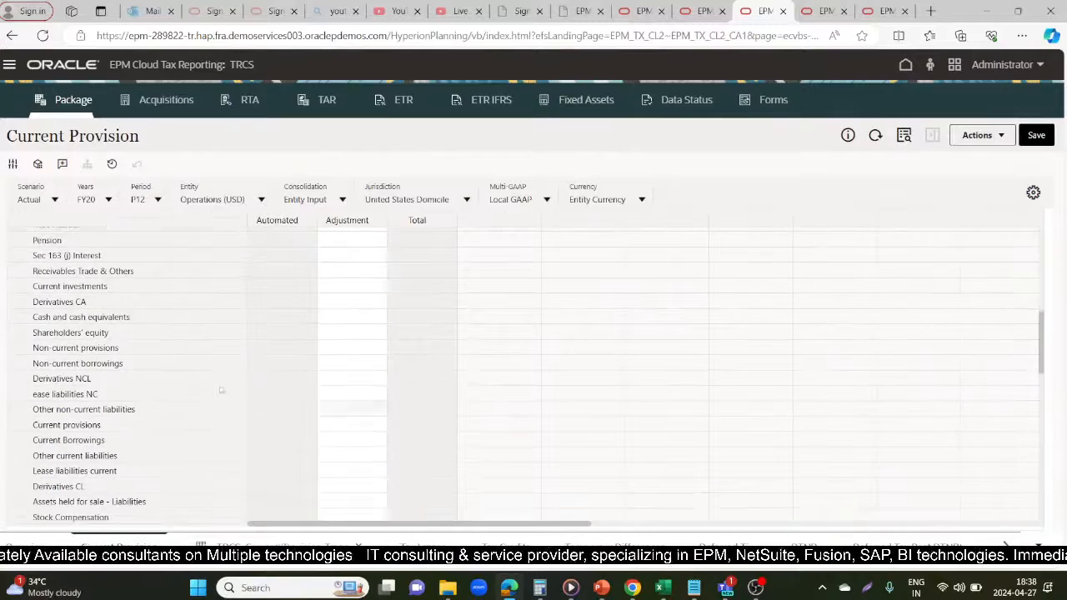
Step: Change the Current Provision year to FY21, expand Total Temporary Differences (Stat to Tax), and select the Bad Debts row
left_click(109, 200)
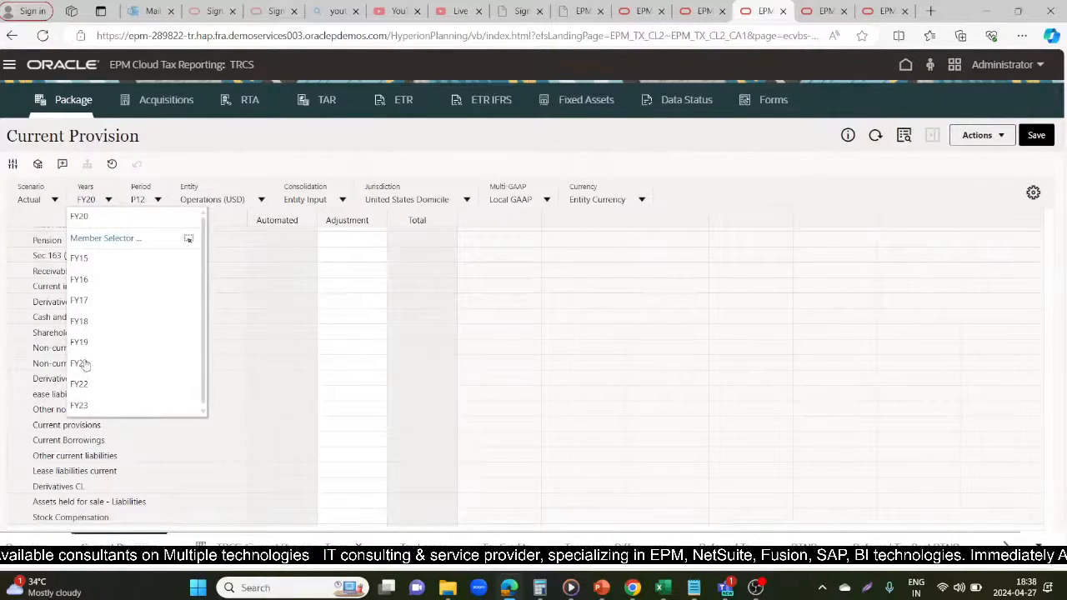
left_click(84, 363)
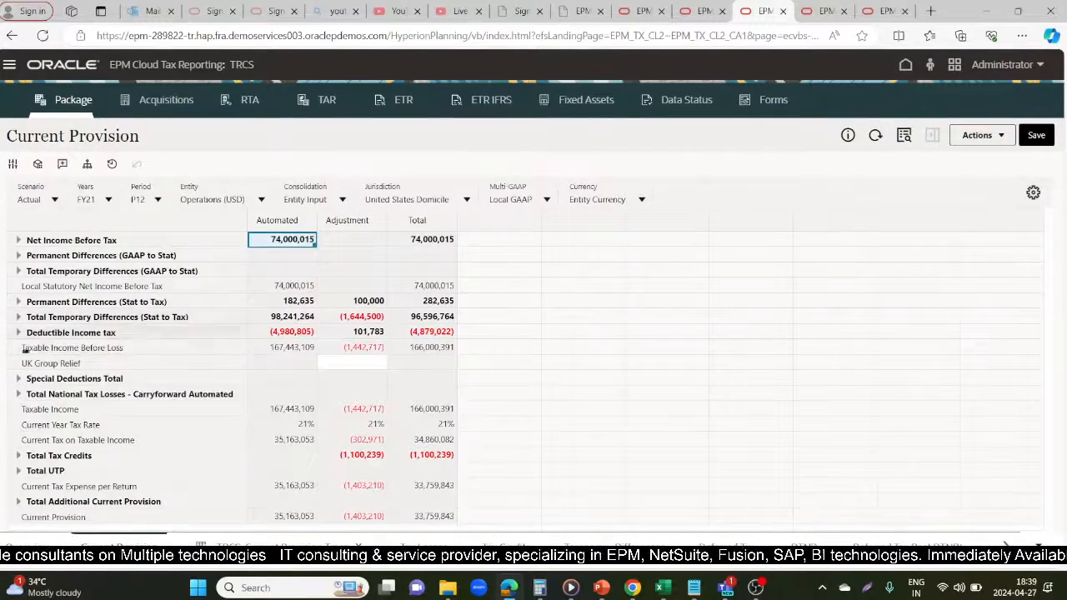
scroll(488, 357, "down", 3)
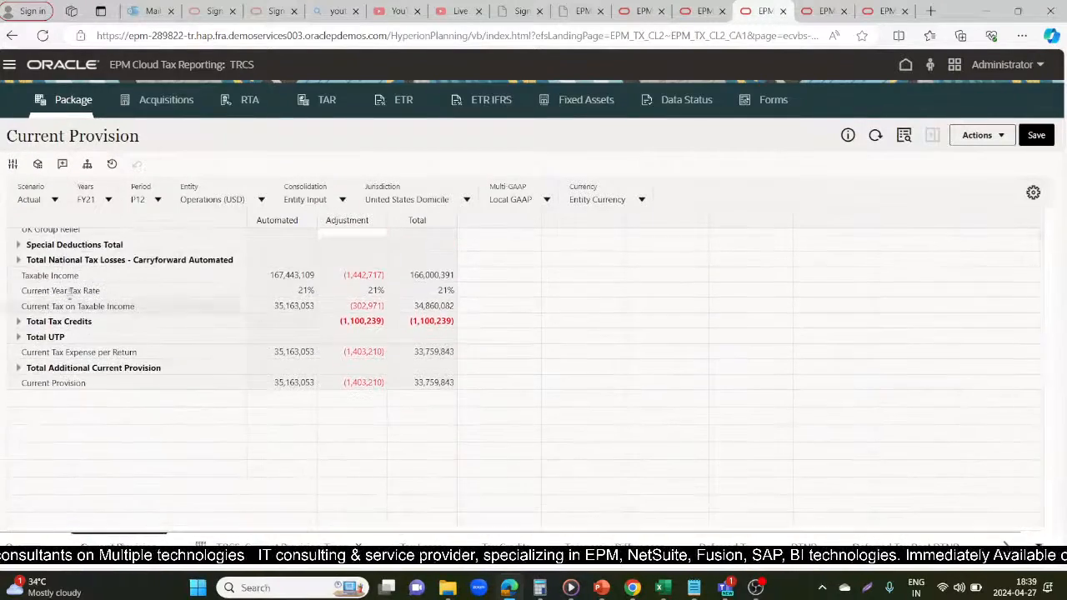
scroll(491, 292, "up", 2)
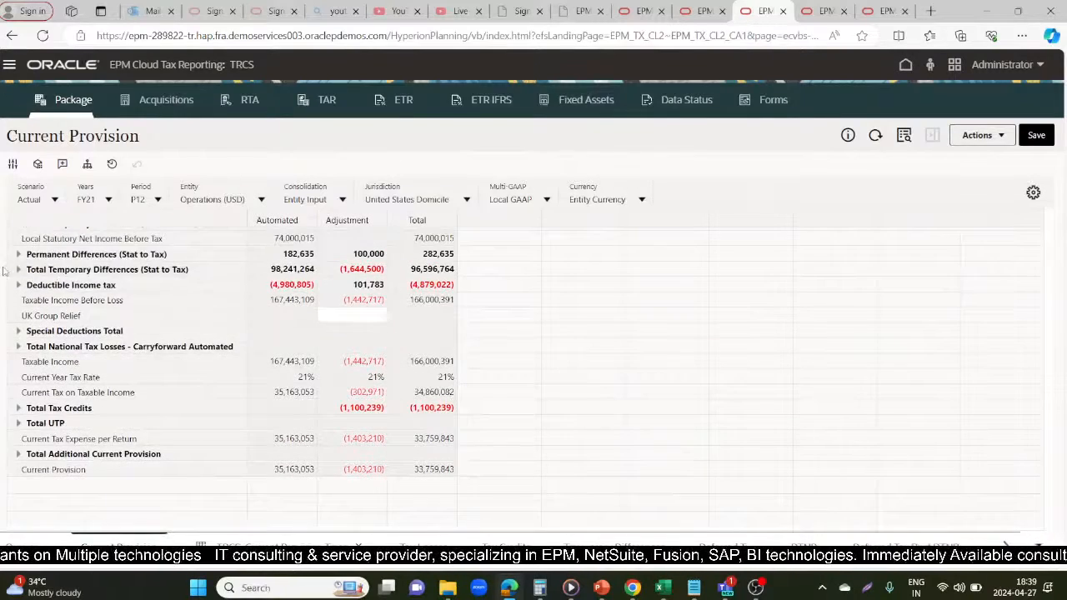
left_click(18, 269)
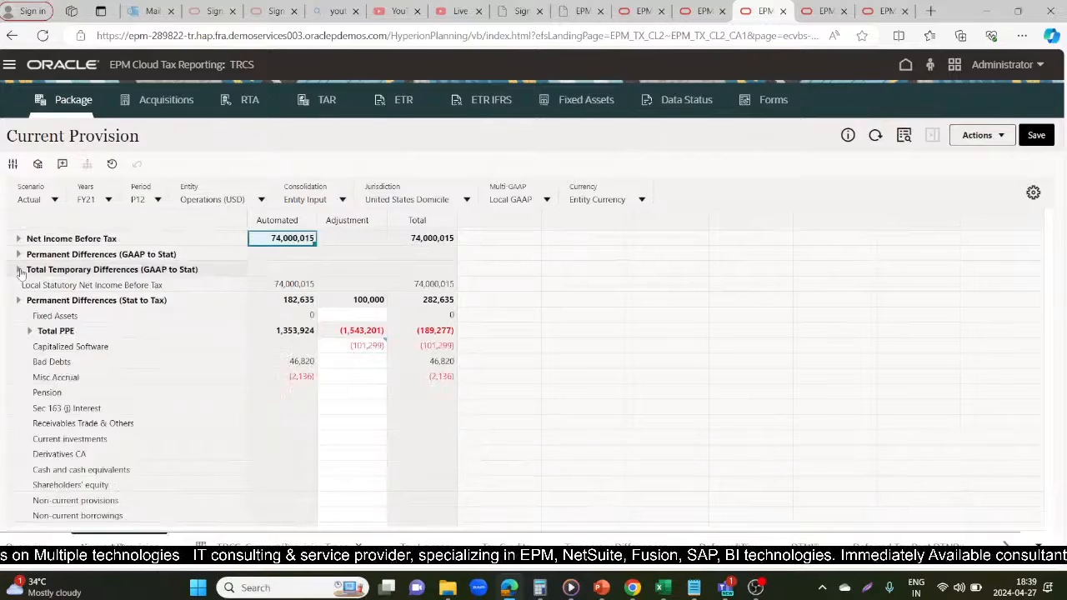
left_click(96, 360)
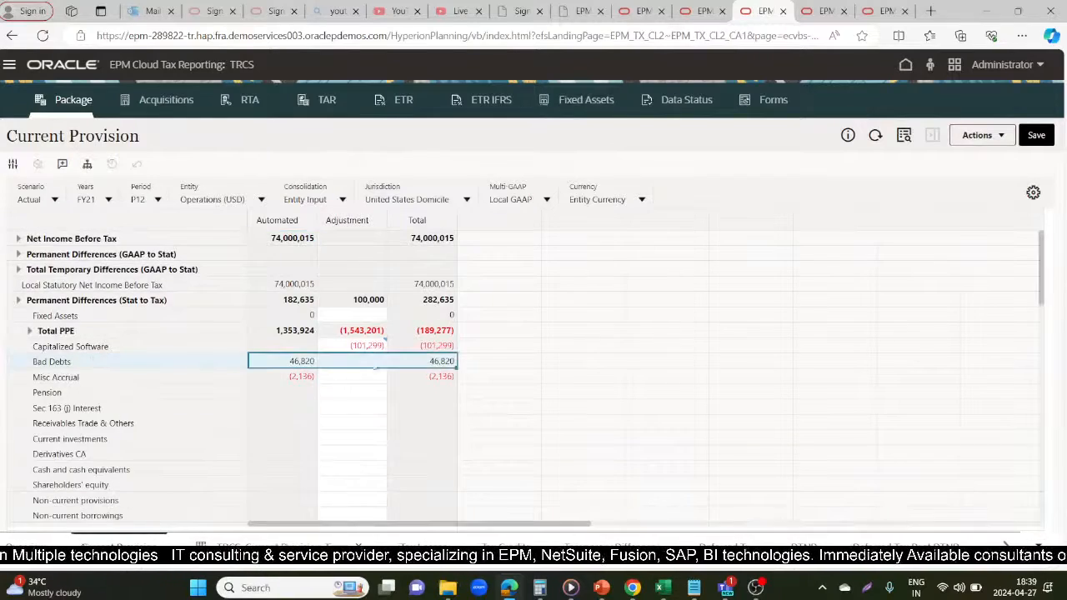
Step: Switch to the Excel workbook and review the movement note in A1, the FY20 and FY21 amounts, and the formula in G20
key("alt+Tab")
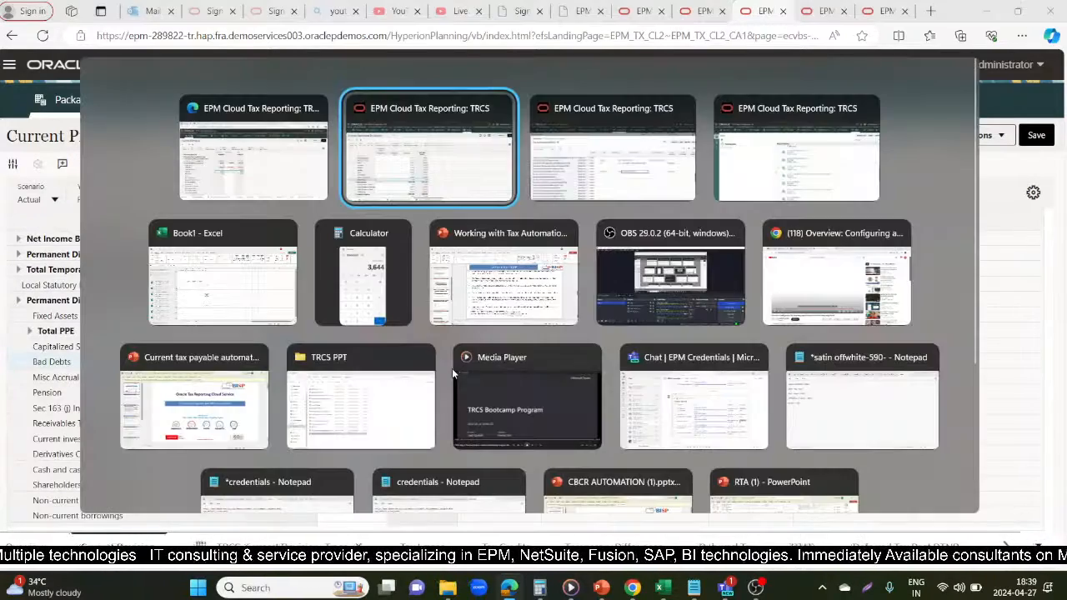
key("alt+Tab")
key("alt+Tab")
key("alt+Tab")
key("alt+Tab")
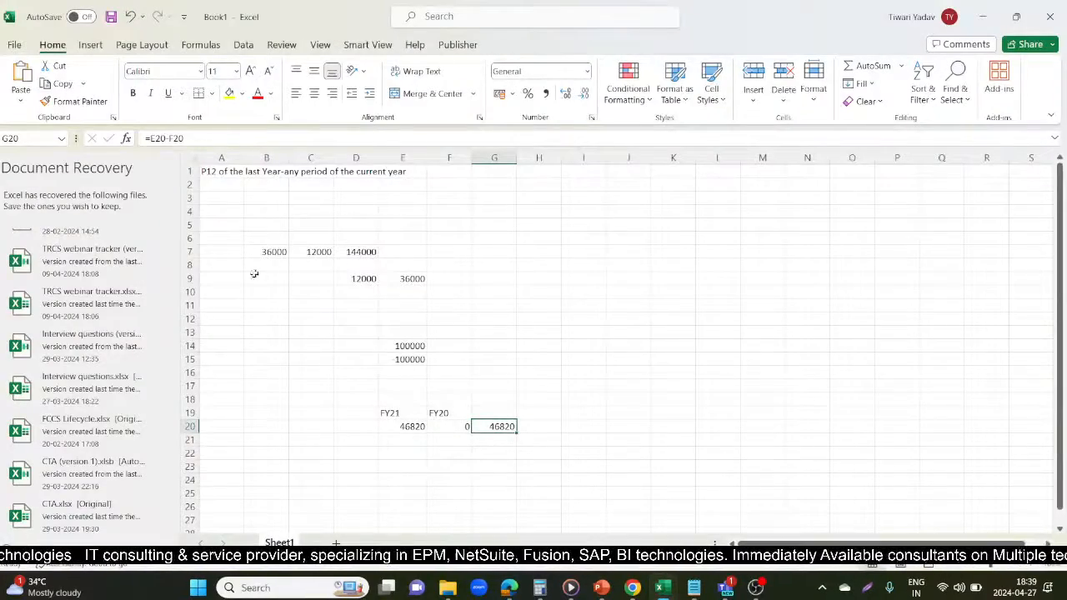
left_click(213, 171)
left_click(449, 425)
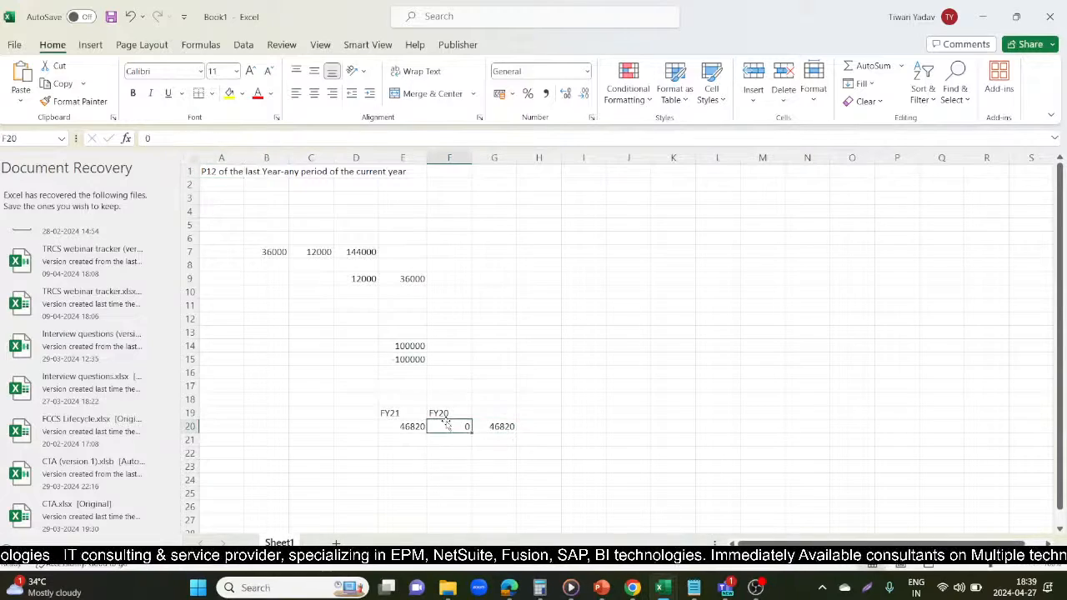
left_click(403, 425)
left_click(496, 426)
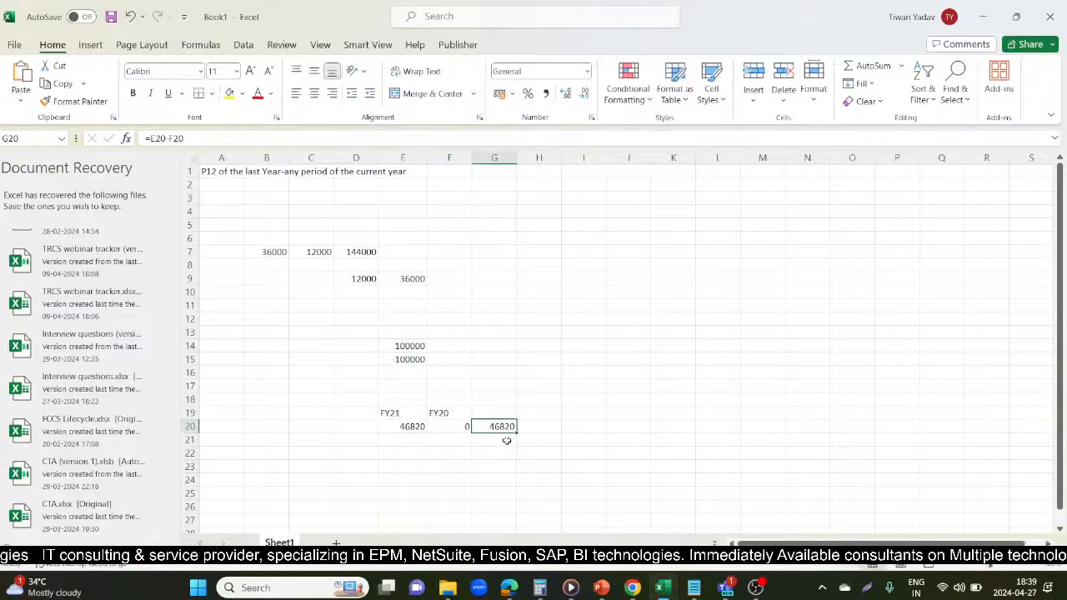
Step: Switch back to the browser, look at Income Statement by Source, and return to the FY21 Current Provision form
key("alt+Tab")
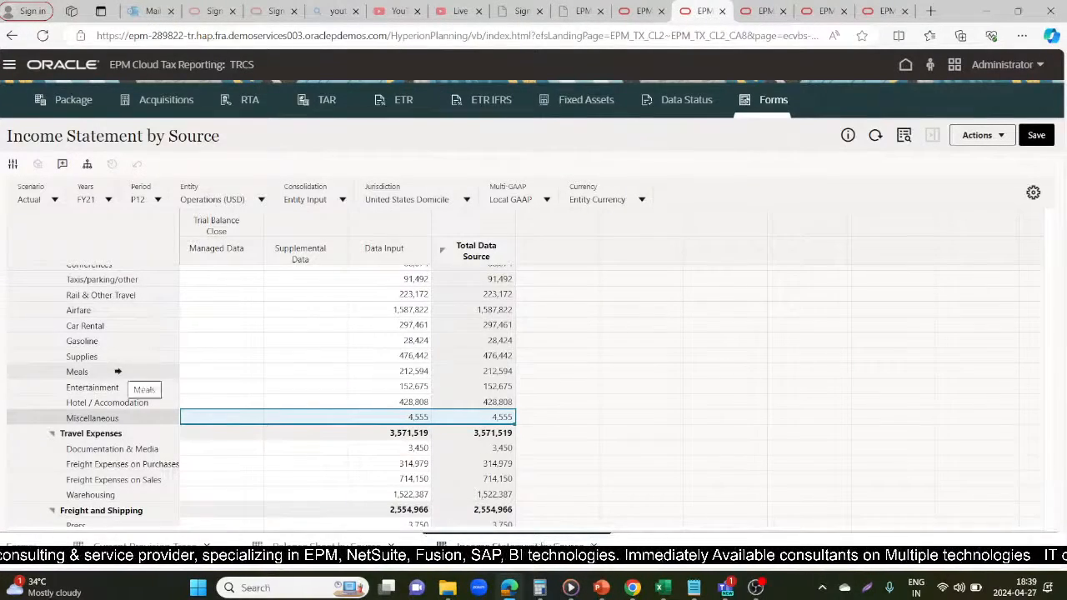
scroll(597, 398, "up", 1)
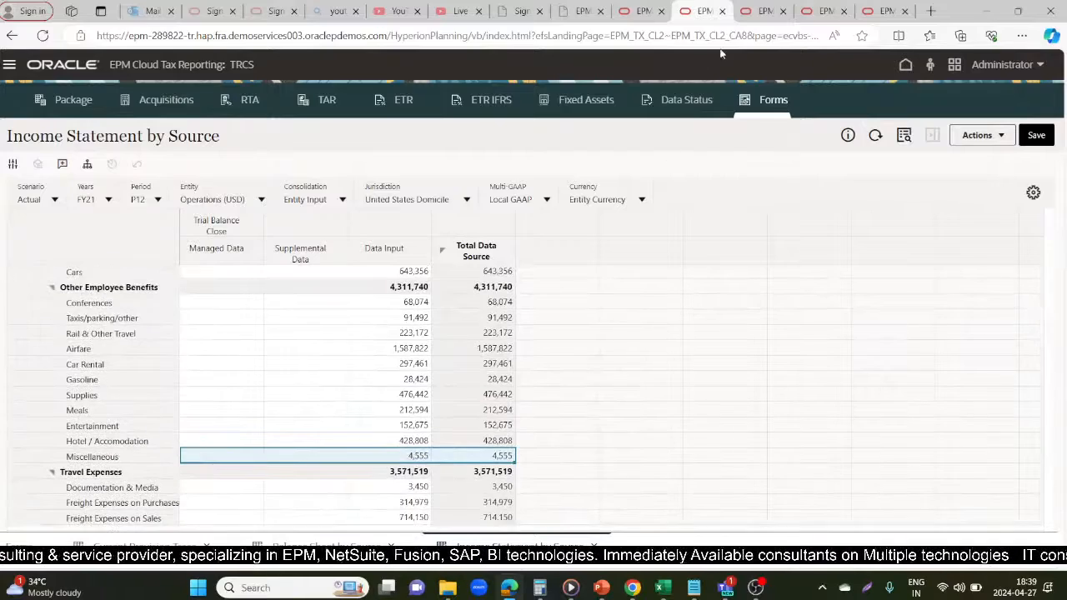
left_click(759, 8)
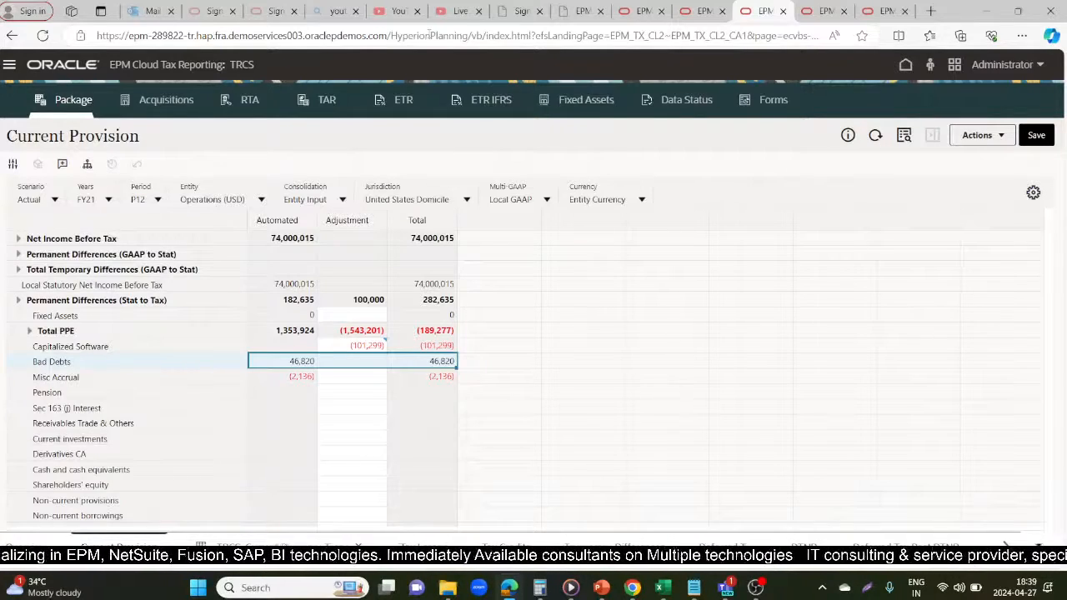
Step: From the TRCS home page, go to the application's Tax Reporting configuration and open Copy Configuration
left_click(906, 65)
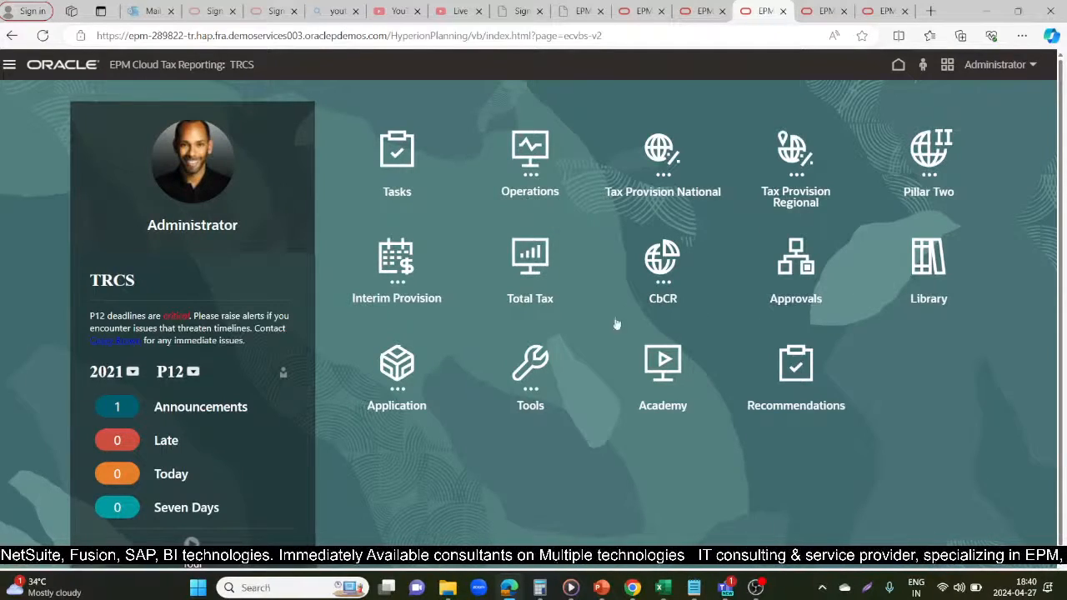
left_click(416, 360)
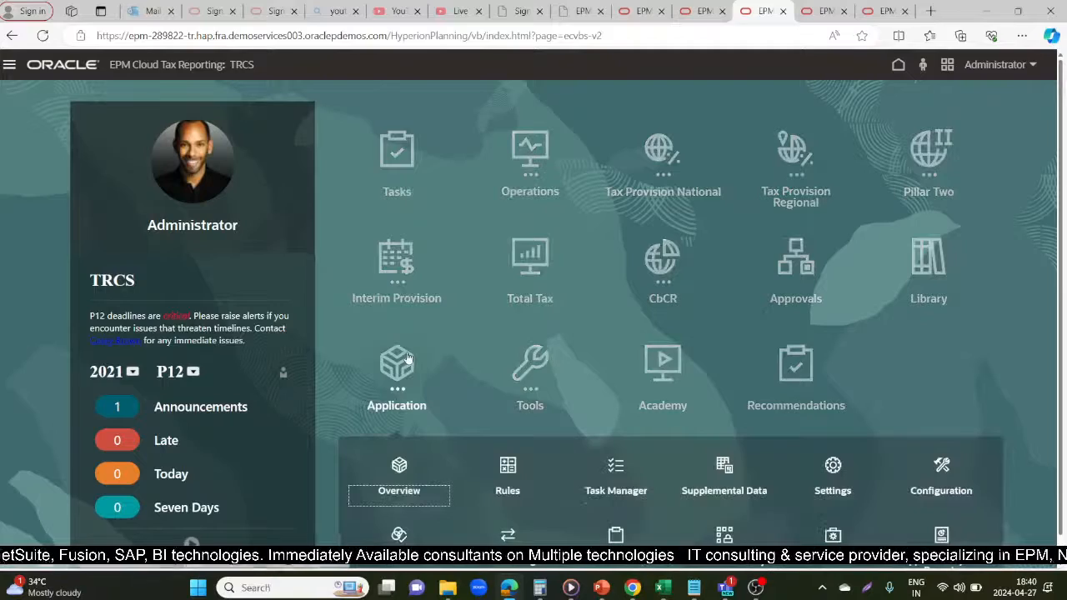
left_click(959, 477)
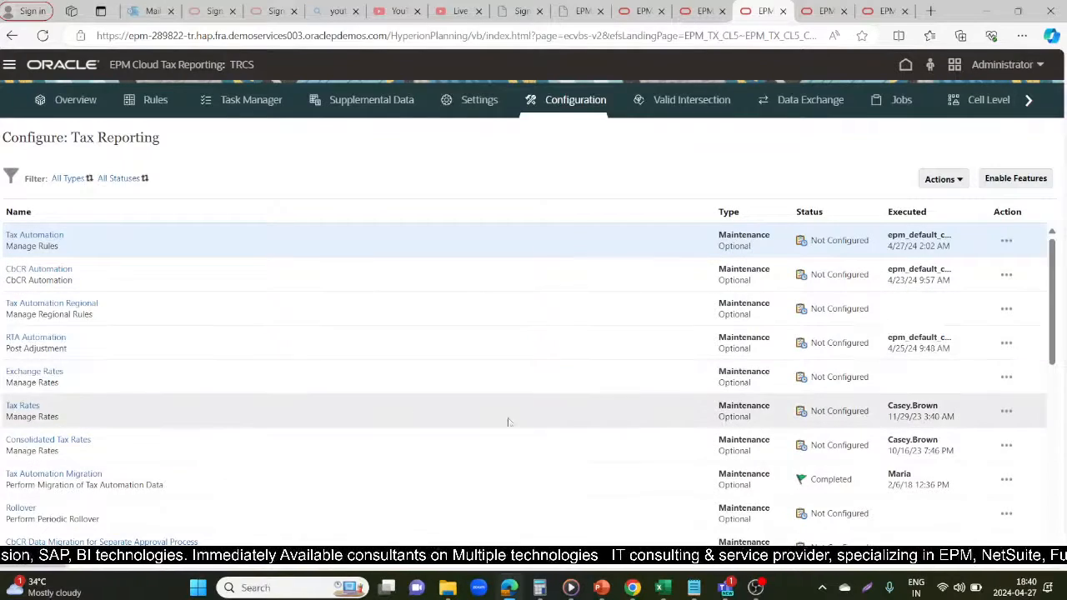
scroll(543, 405, "down", 1)
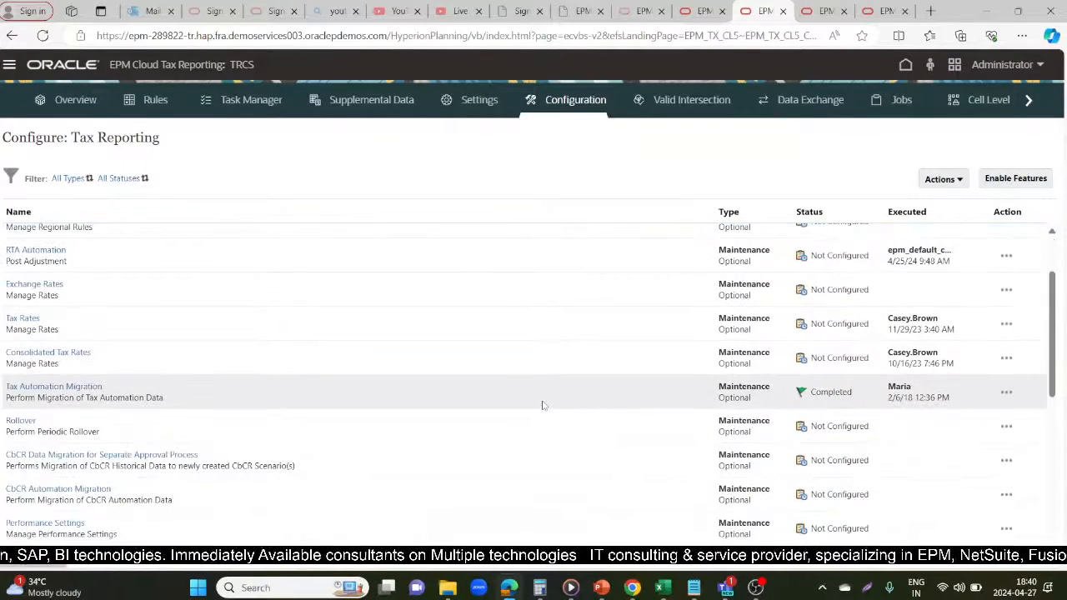
scroll(543, 405, "down", 1)
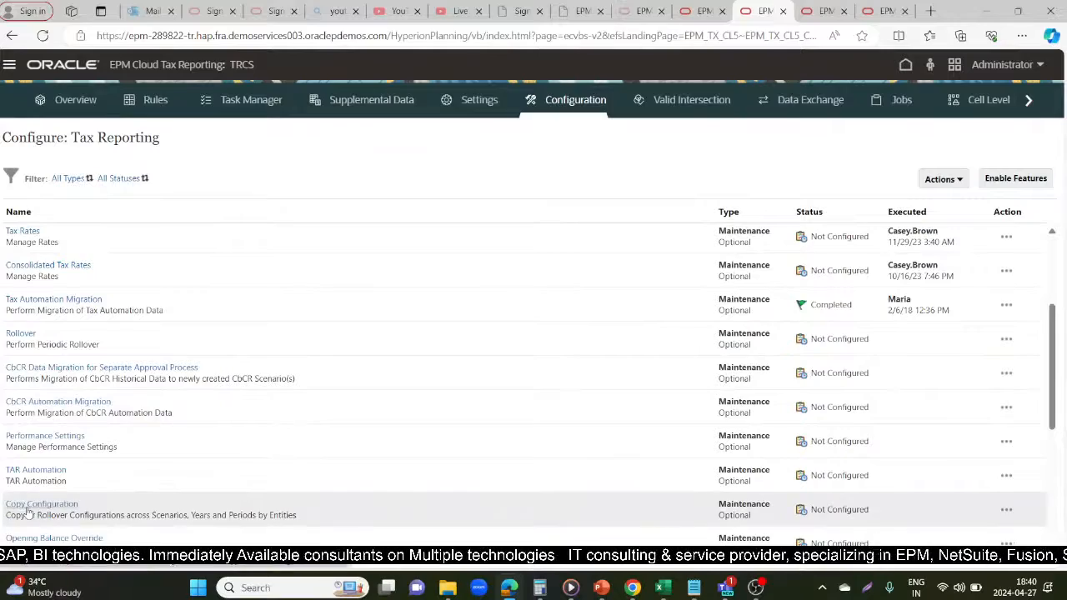
left_click(39, 505)
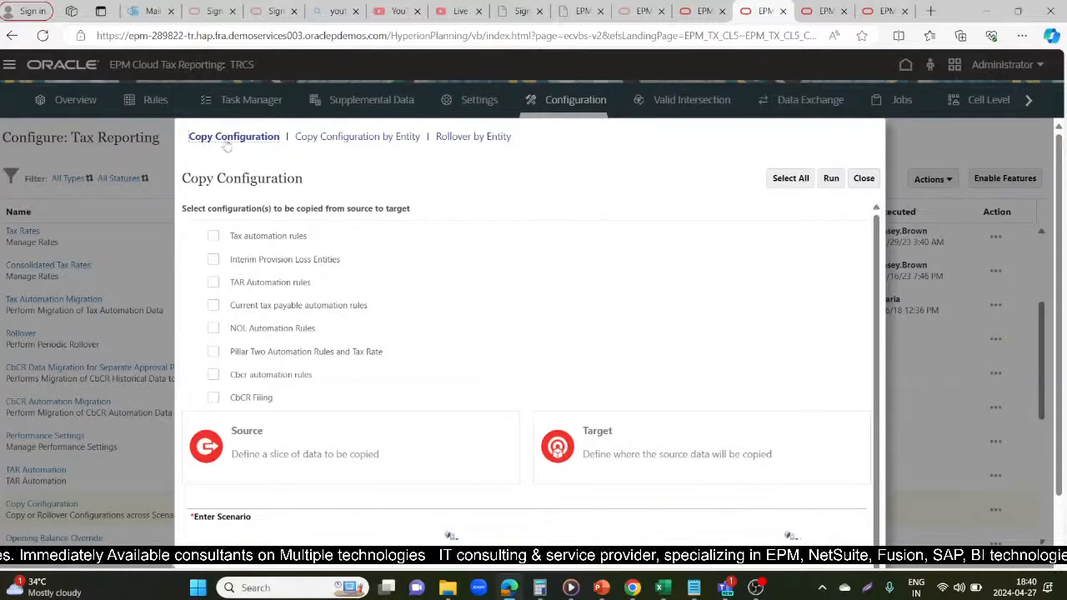
Step: Select Tax automation rules for copying and set the source to scenario Actual, year FY21 and period P12
left_click(214, 236)
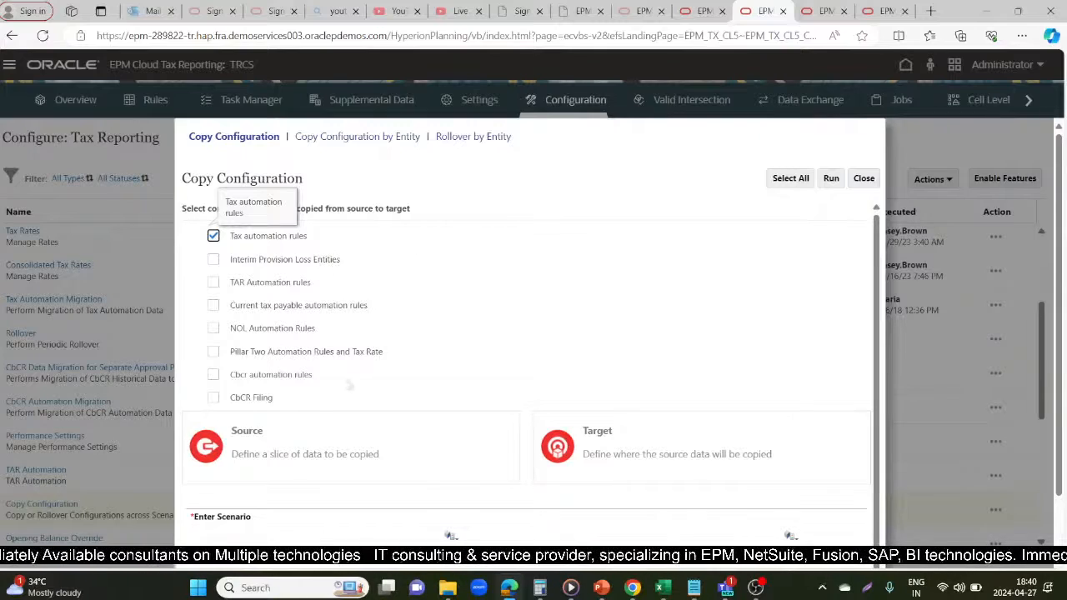
scroll(607, 353, "down", 2)
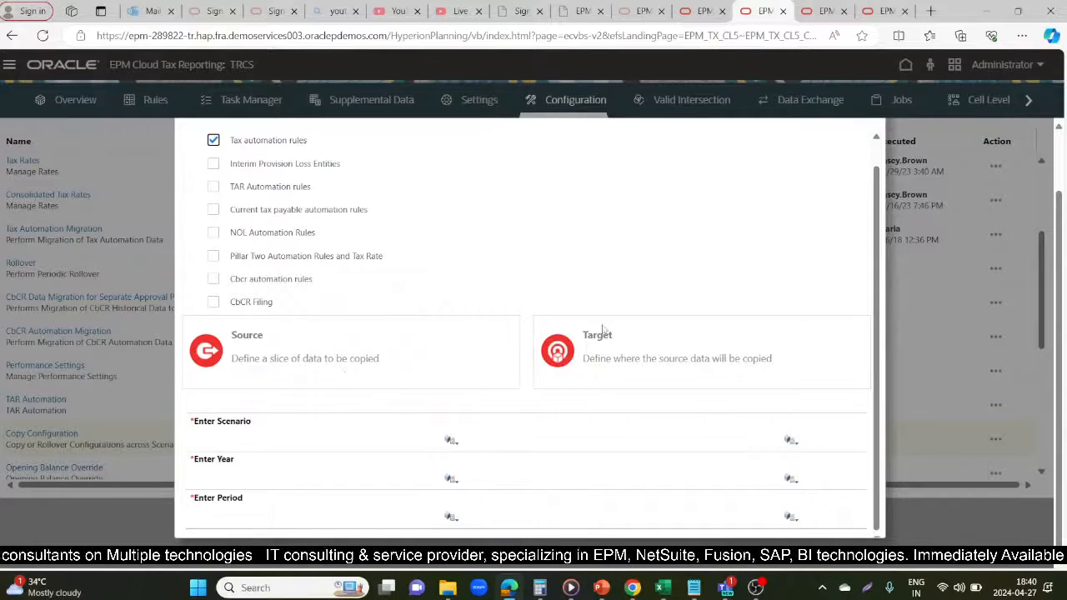
left_click(231, 440)
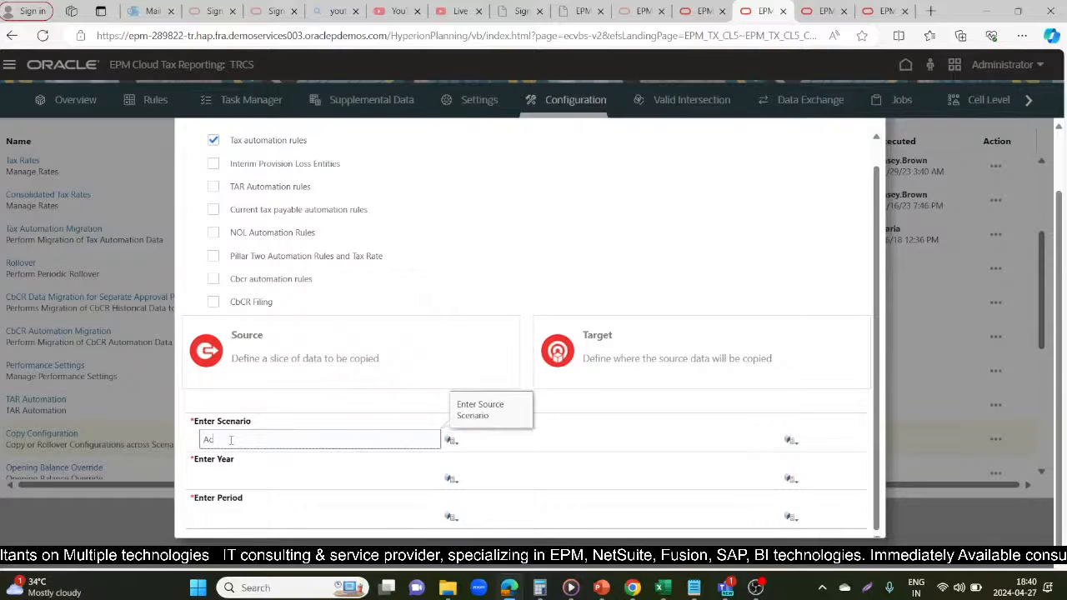
left_click(258, 480)
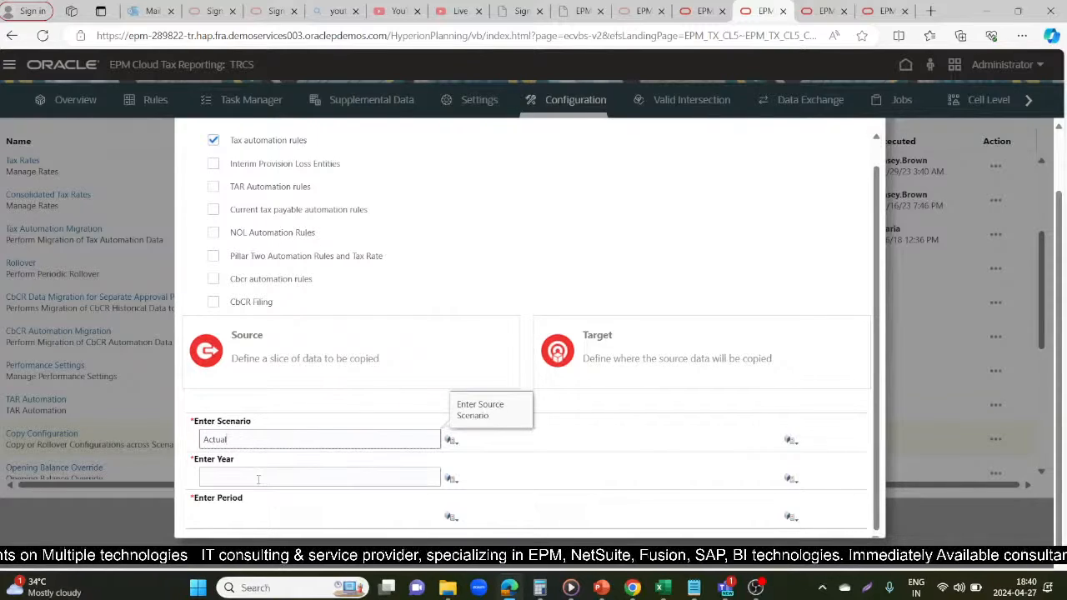
type("Fy21")
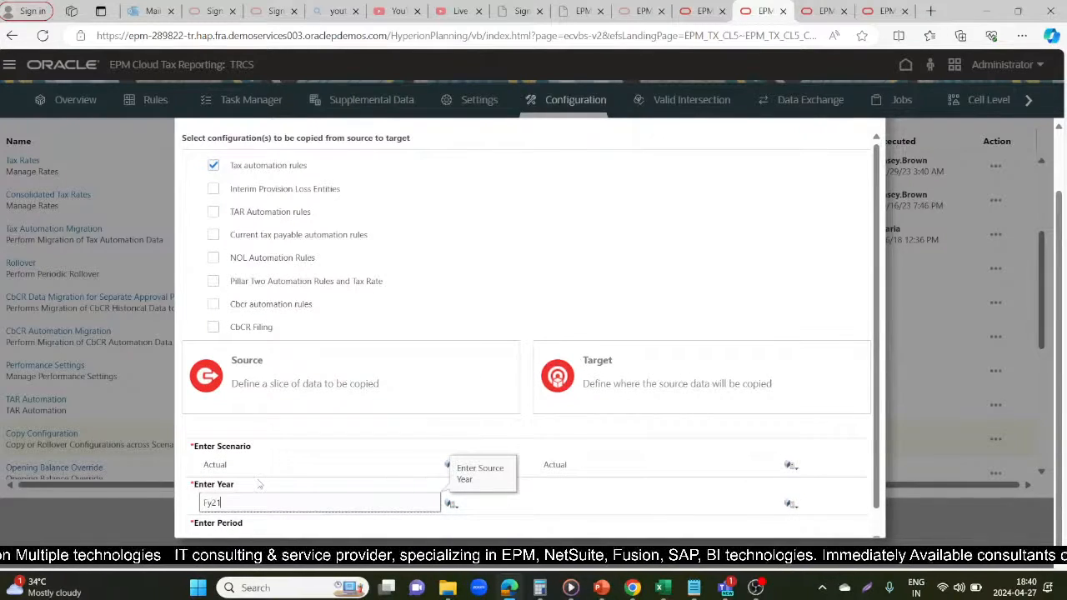
scroll(260, 484, "down", 1)
left_click(232, 512)
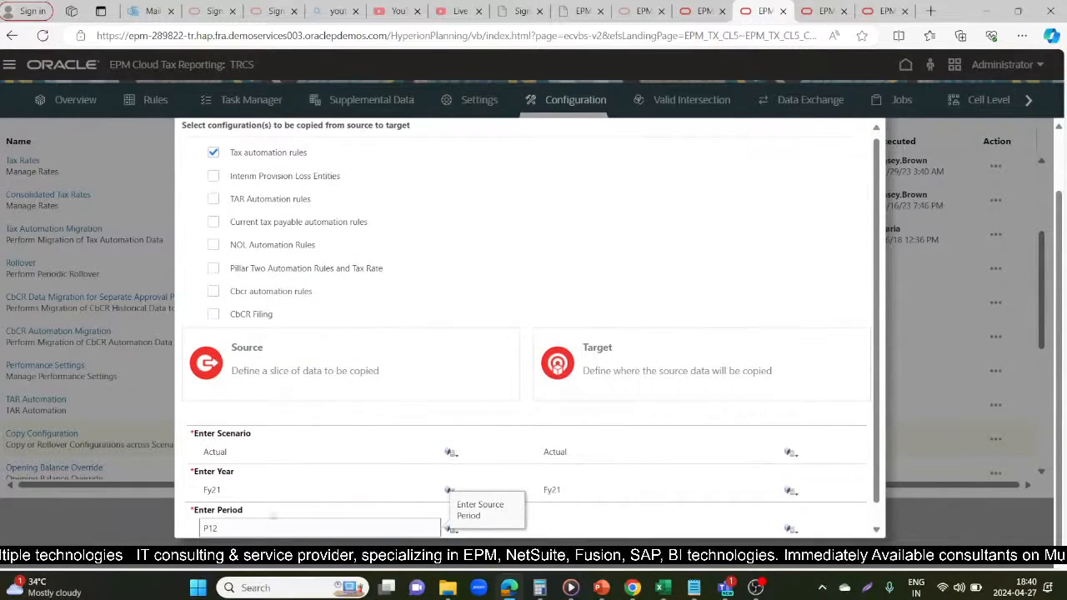
Step: Set the copy target to year FY22 and period P1
left_click(583, 489)
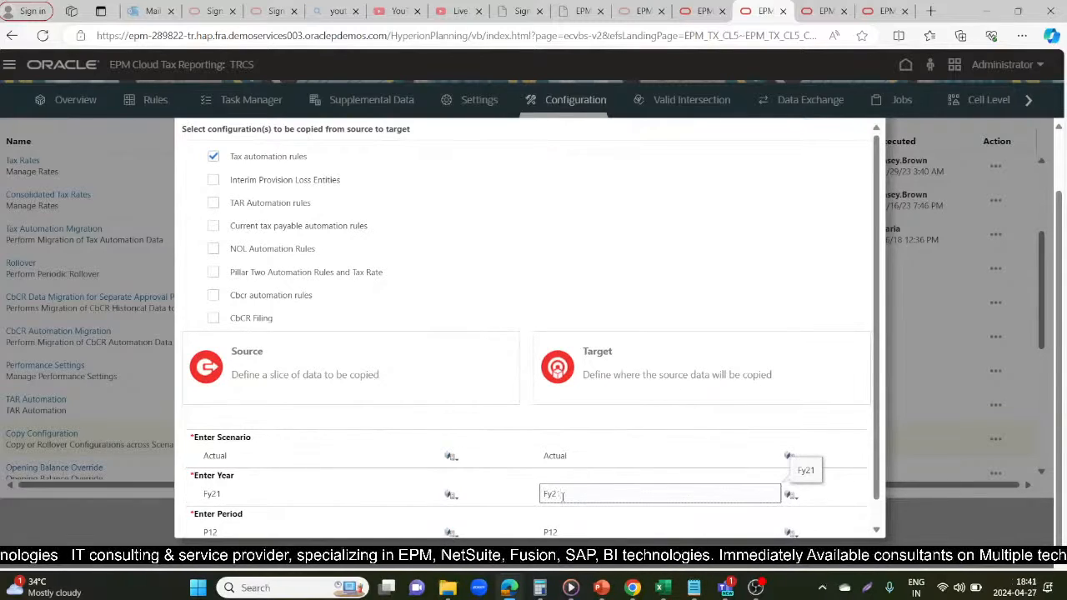
left_click(568, 527)
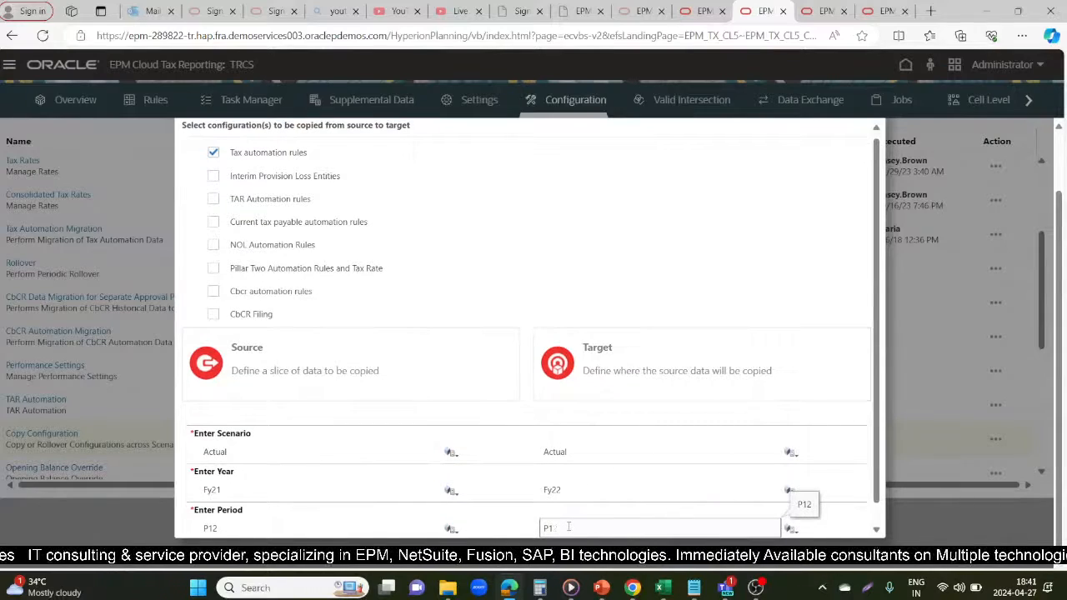
scroll(590, 442, "down", 1)
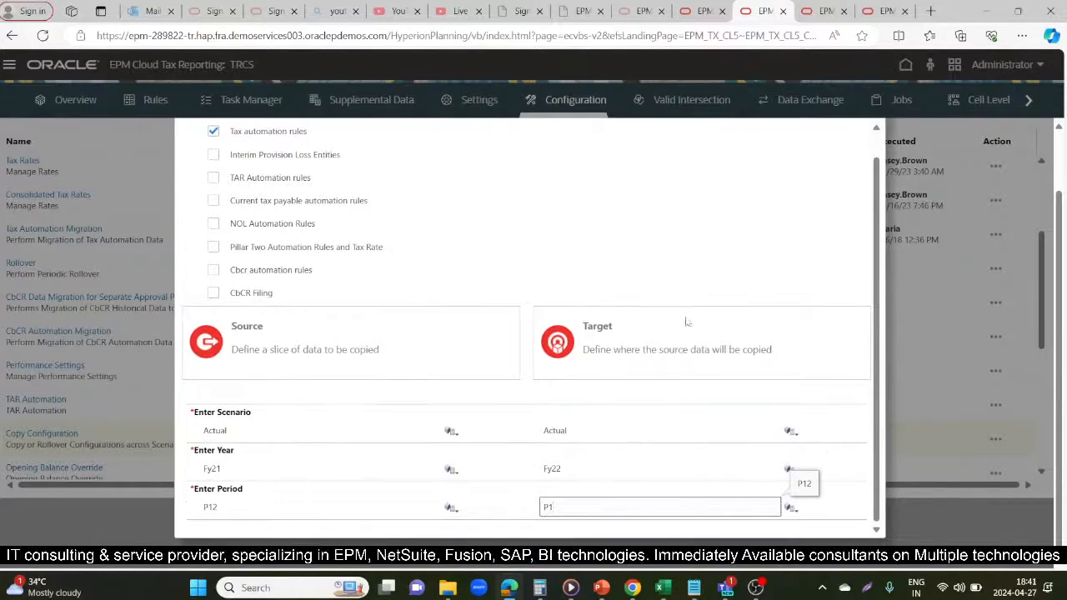
Step: Run and confirm the tax automation rules copy, dismiss the job notice, and close Copy Configuration
scroll(713, 314, "up", 1)
scroll(713, 315, "up", 3)
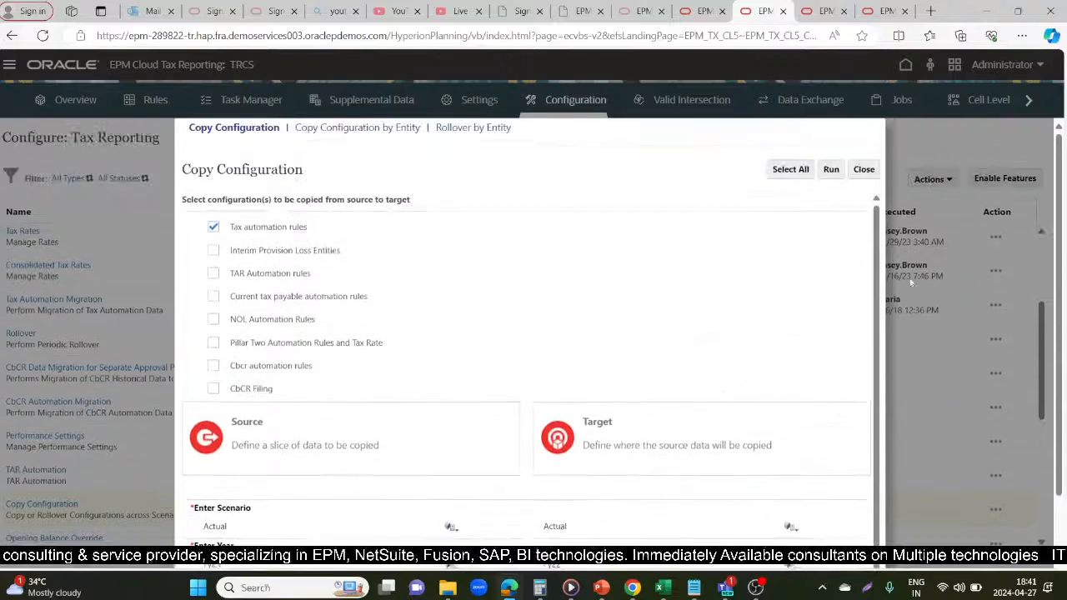
left_click(831, 169)
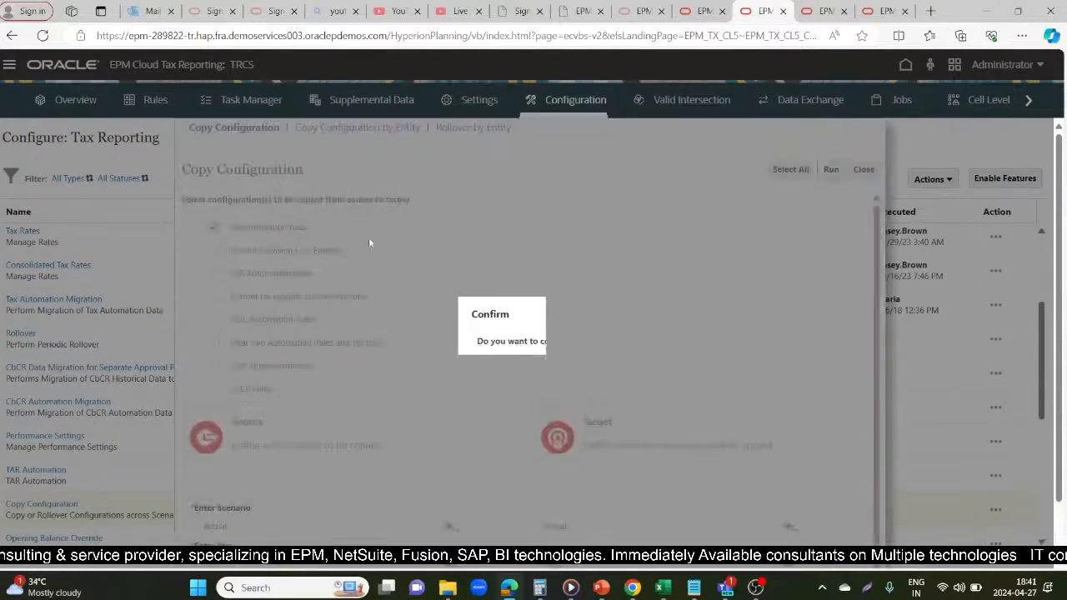
left_click(548, 366)
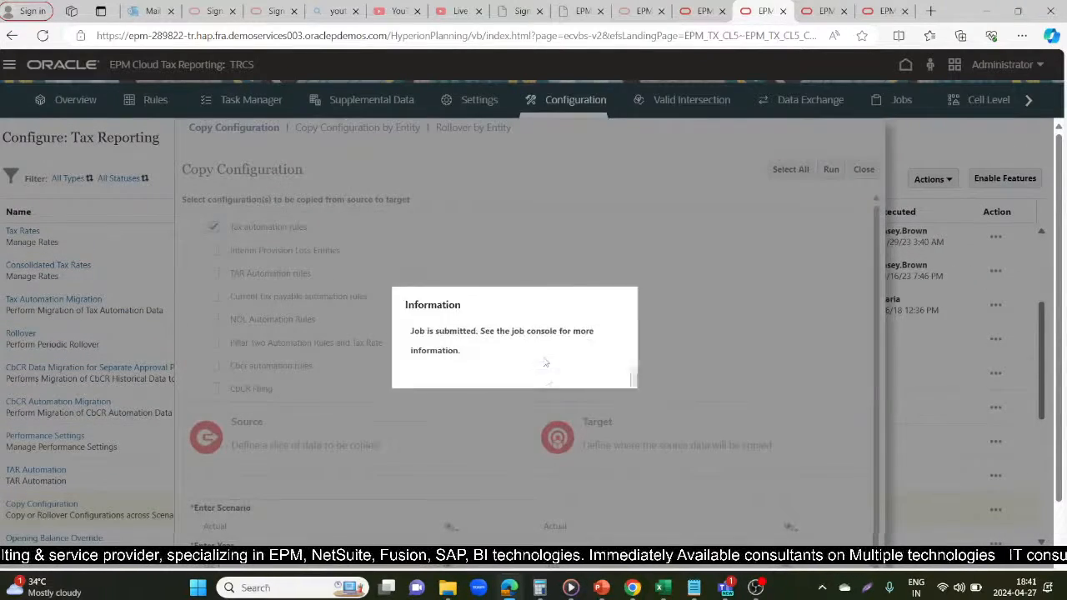
left_click(642, 377)
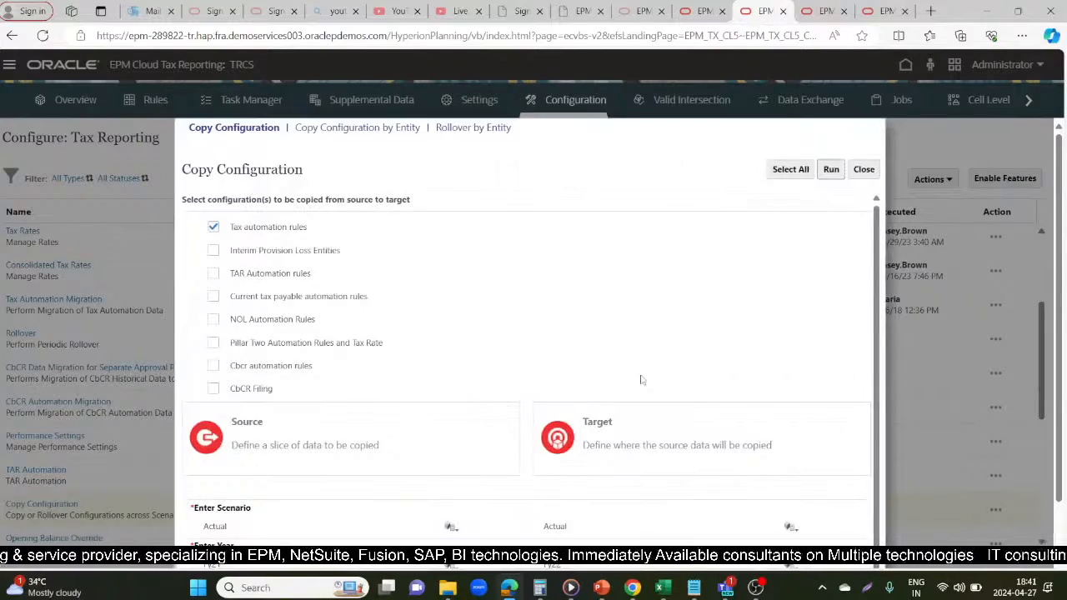
left_click(864, 169)
Step: Check the copy job in the application's job list and return to the open Tax Automation Global form
left_click(901, 99)
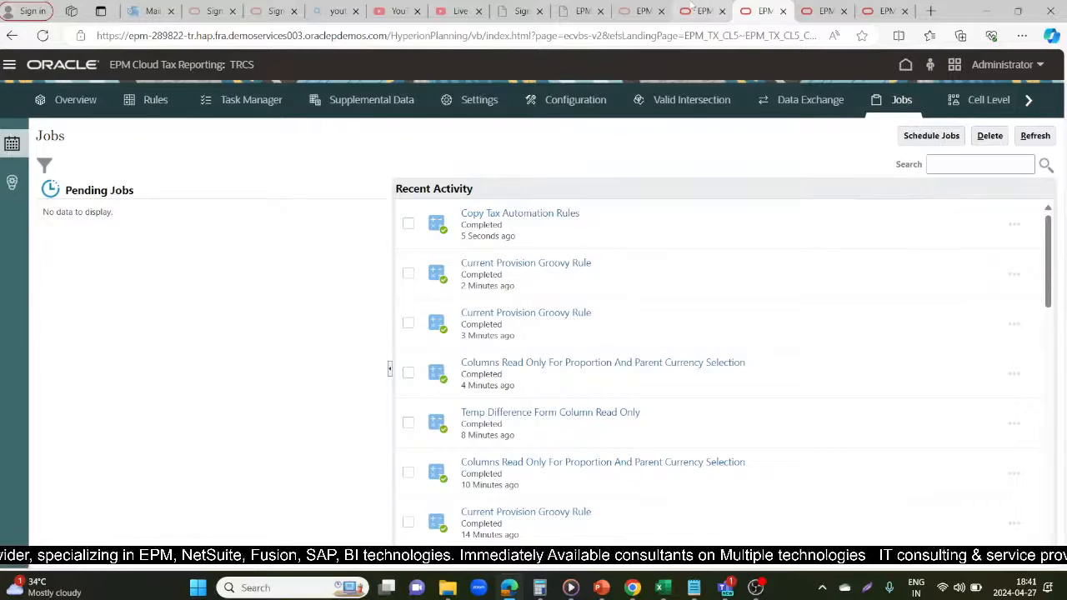
left_click(696, 11)
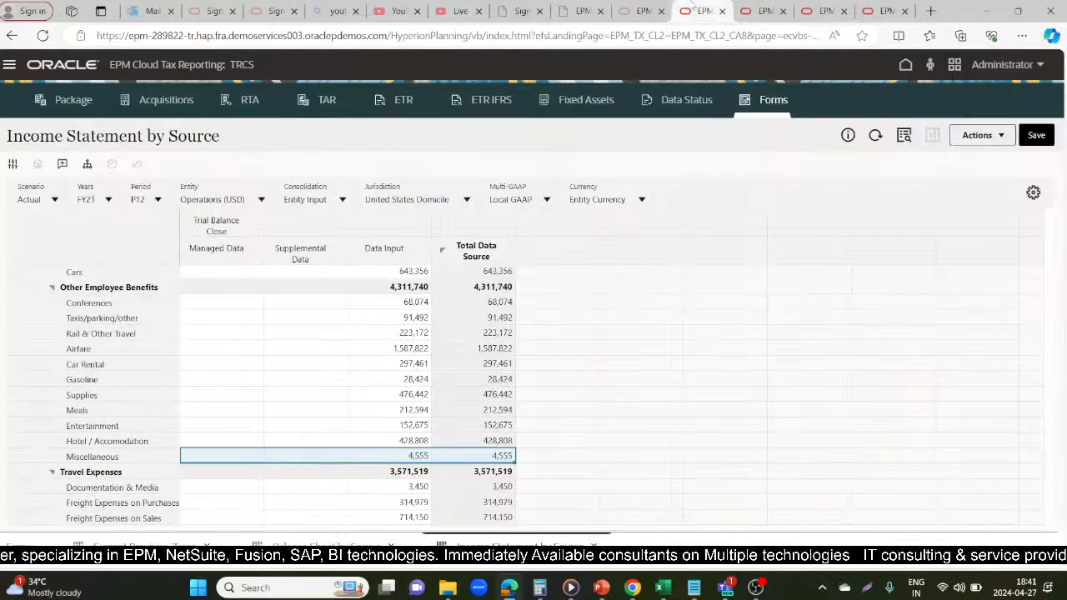
left_click(760, 11)
left_click(825, 11)
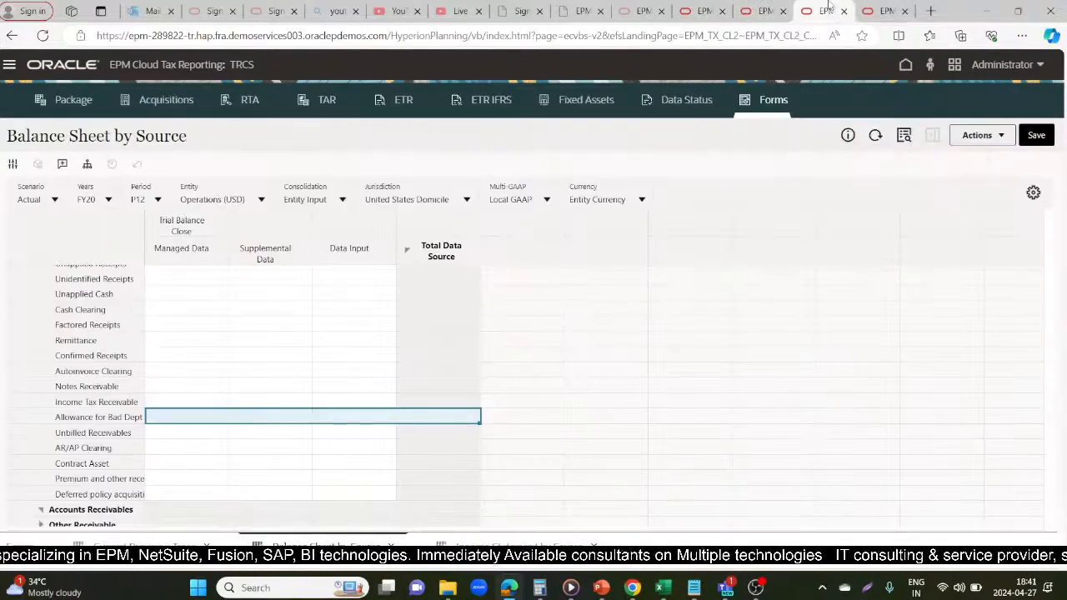
left_click(642, 10)
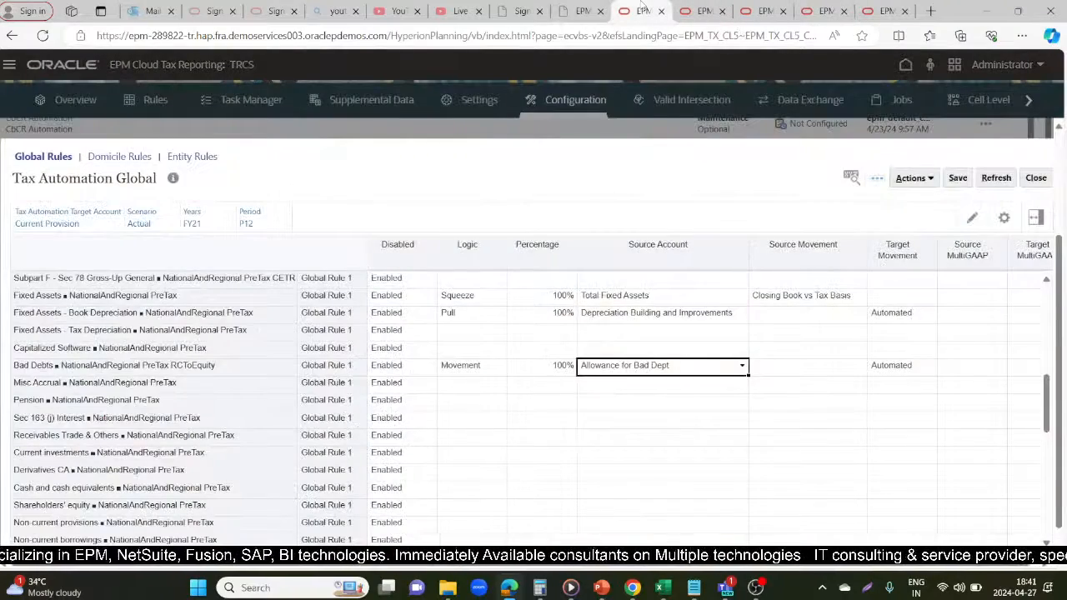
Step: Switch the Tax Automation Global rules to year FY22 and period P1, and review the copied rules from the first row
left_click(195, 215)
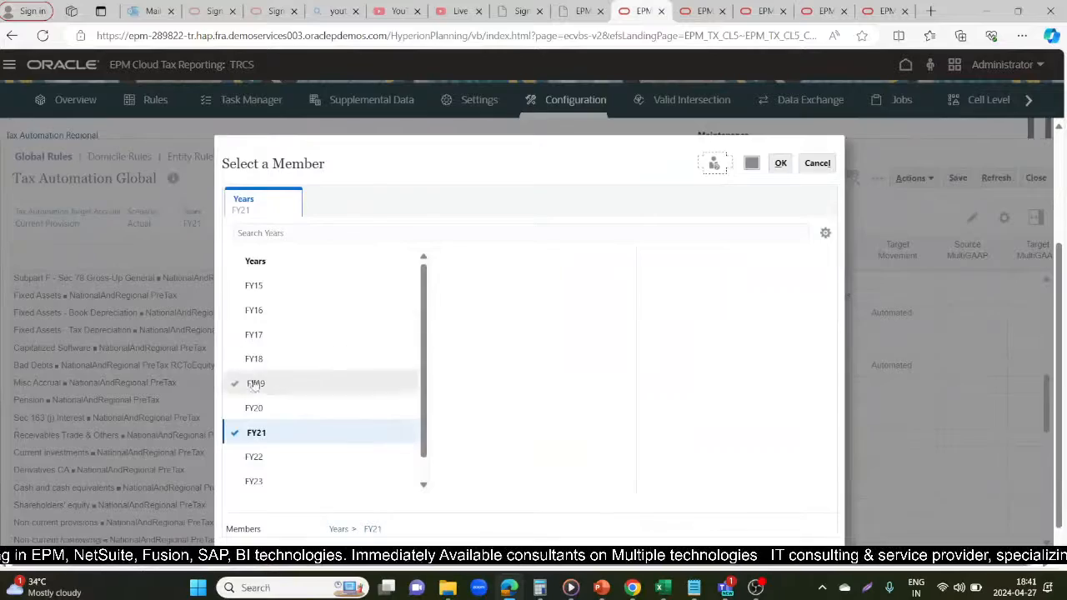
left_click(249, 456)
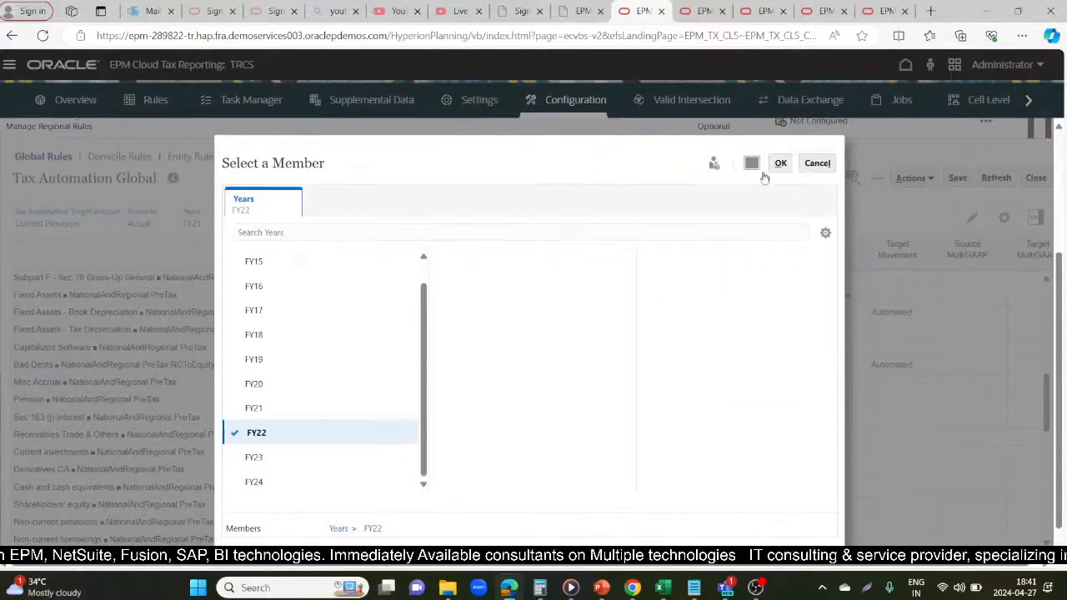
left_click(779, 163)
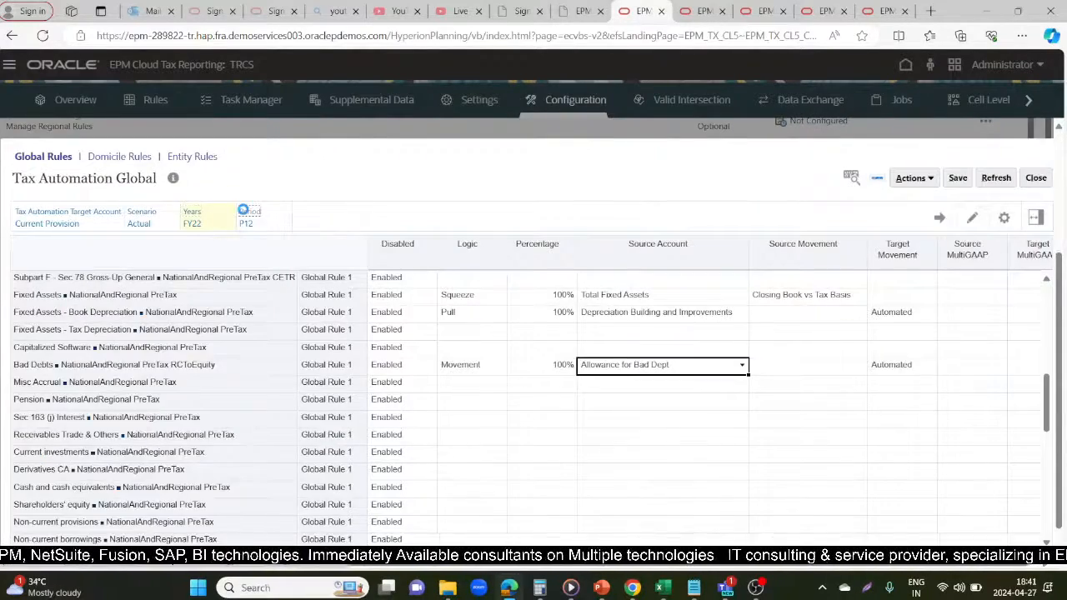
left_click(244, 215)
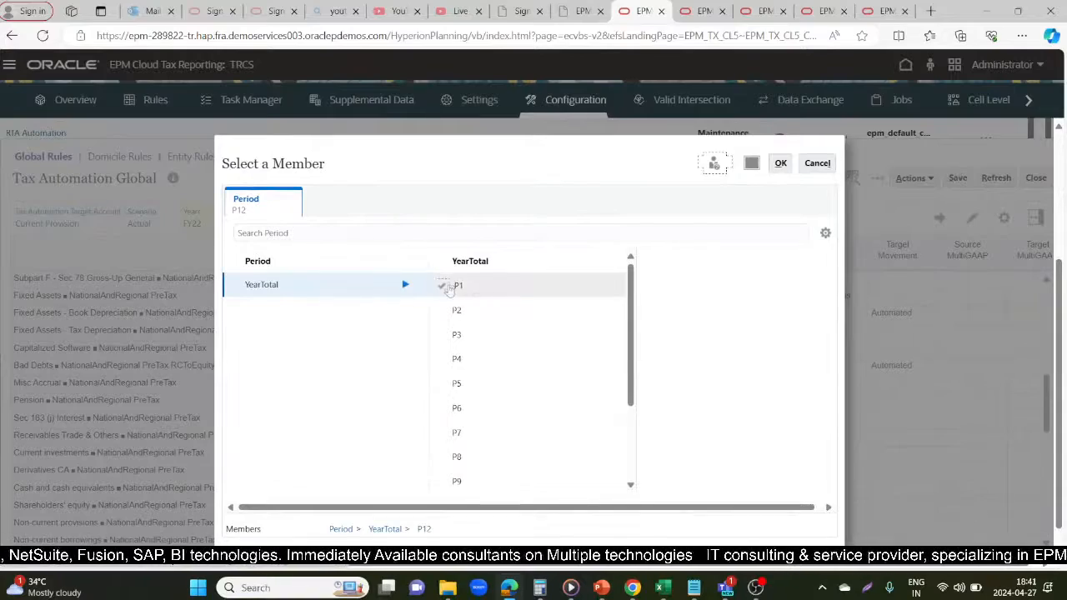
left_click(458, 286)
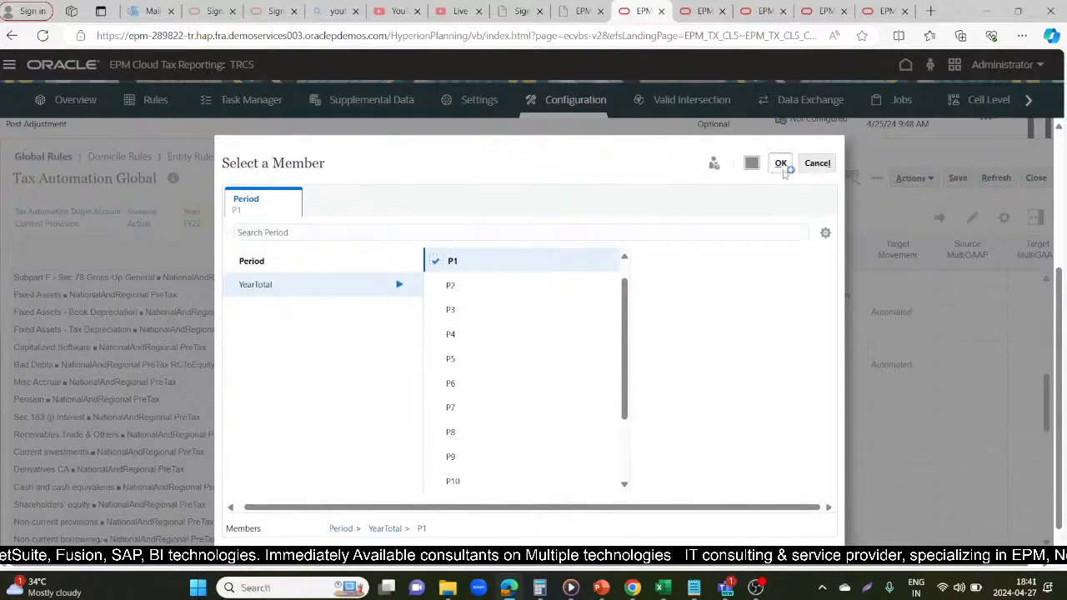
left_click(780, 163)
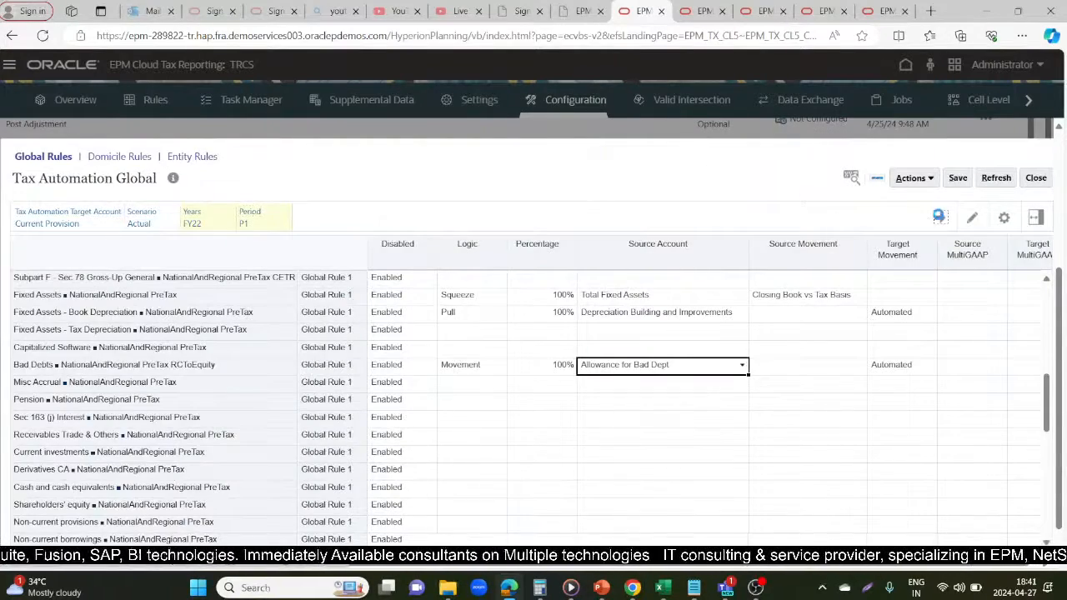
left_click(939, 217)
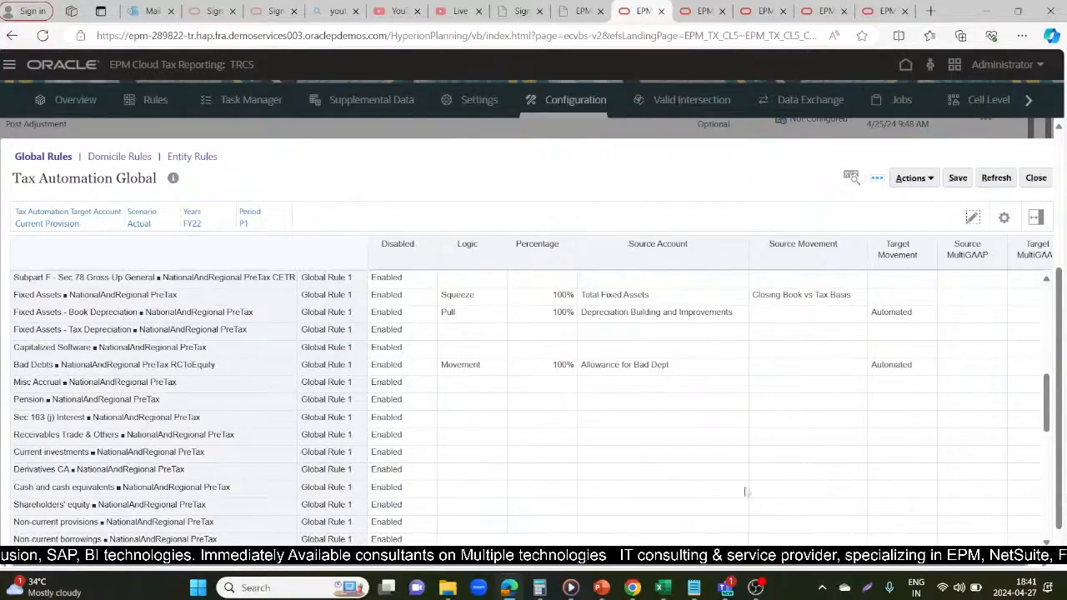
scroll(744, 492, "up", 5)
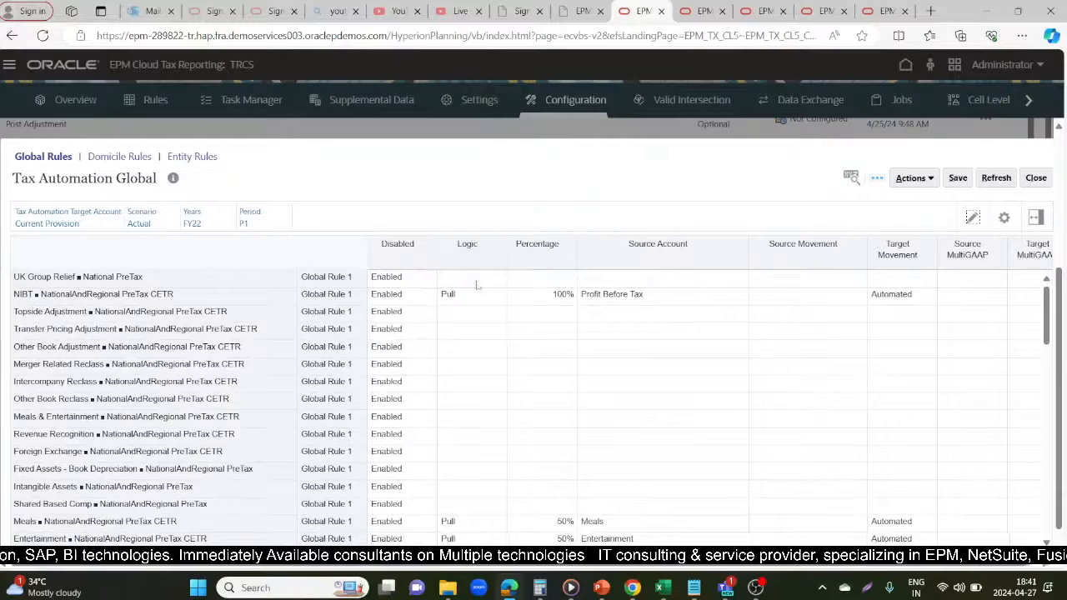
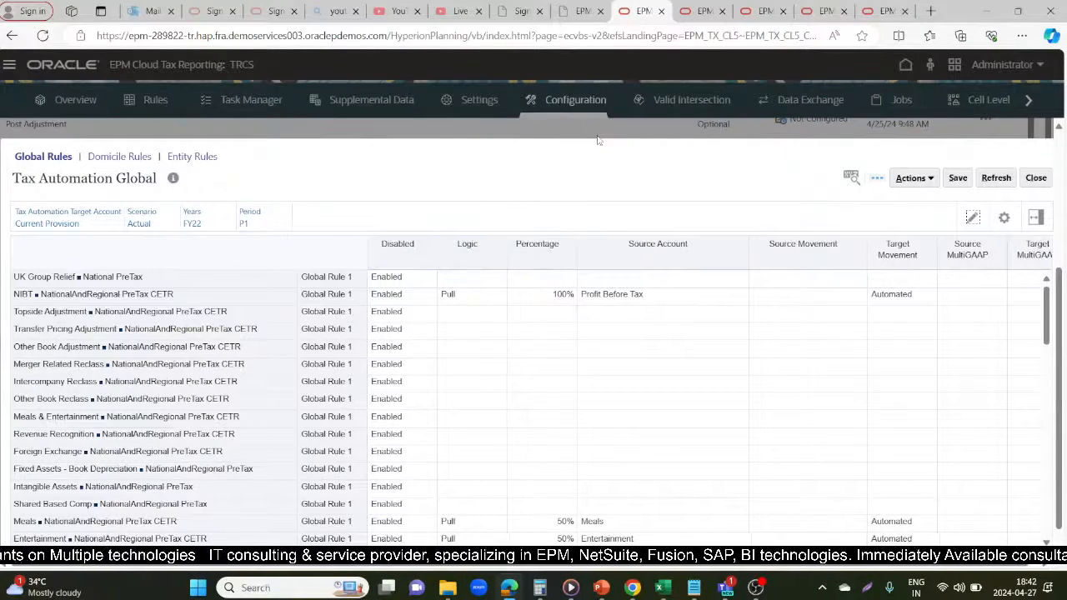
Step: Switch to the YouTube Studio live stream page, end the stream, and confirm
mouse_move(754, 587)
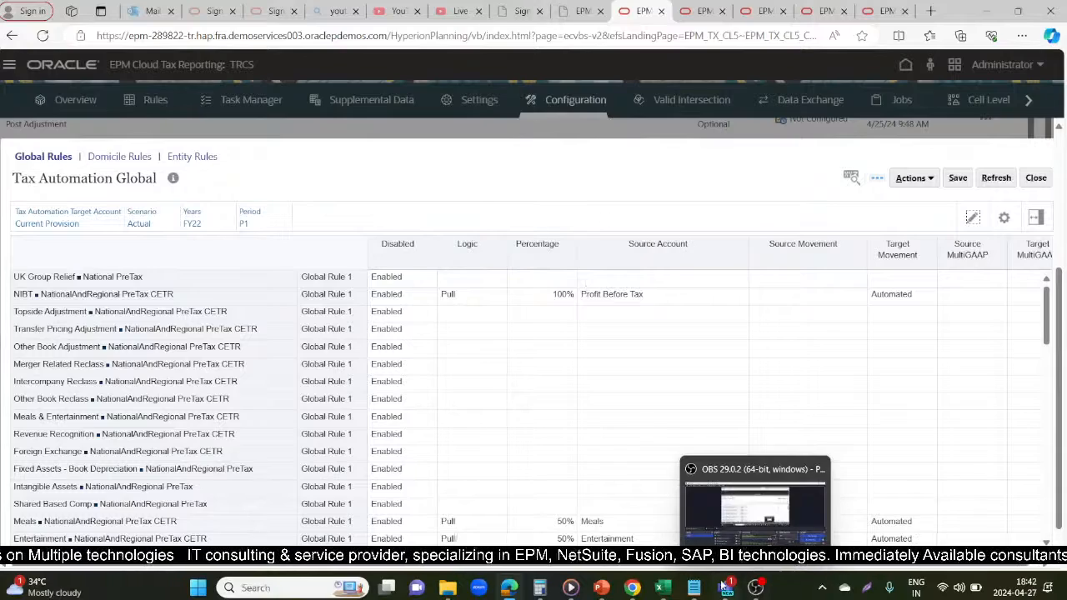
mouse_move(721, 585)
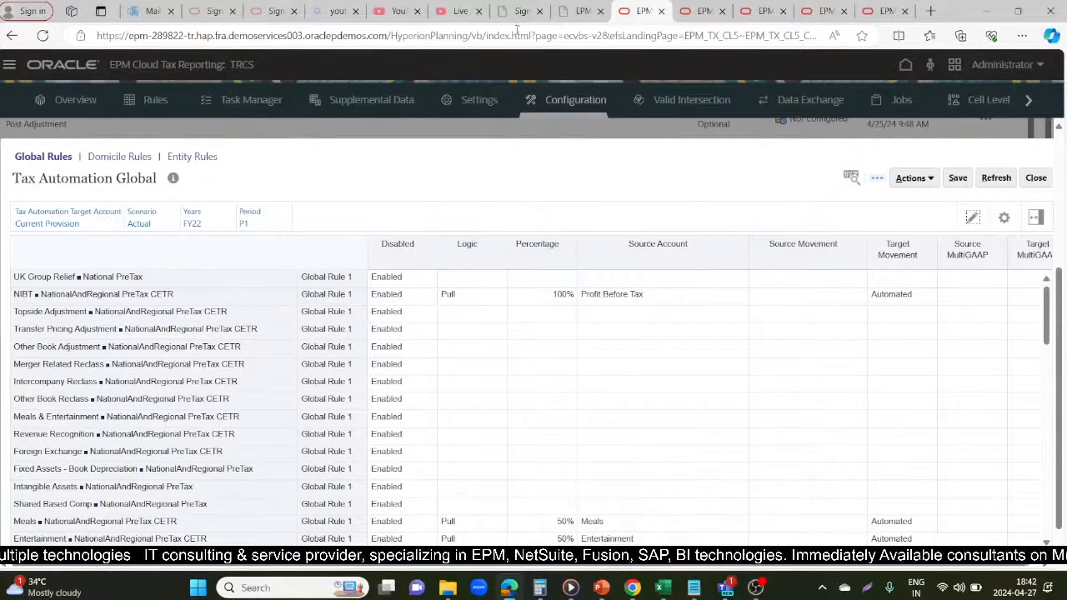
left_click(442, 8)
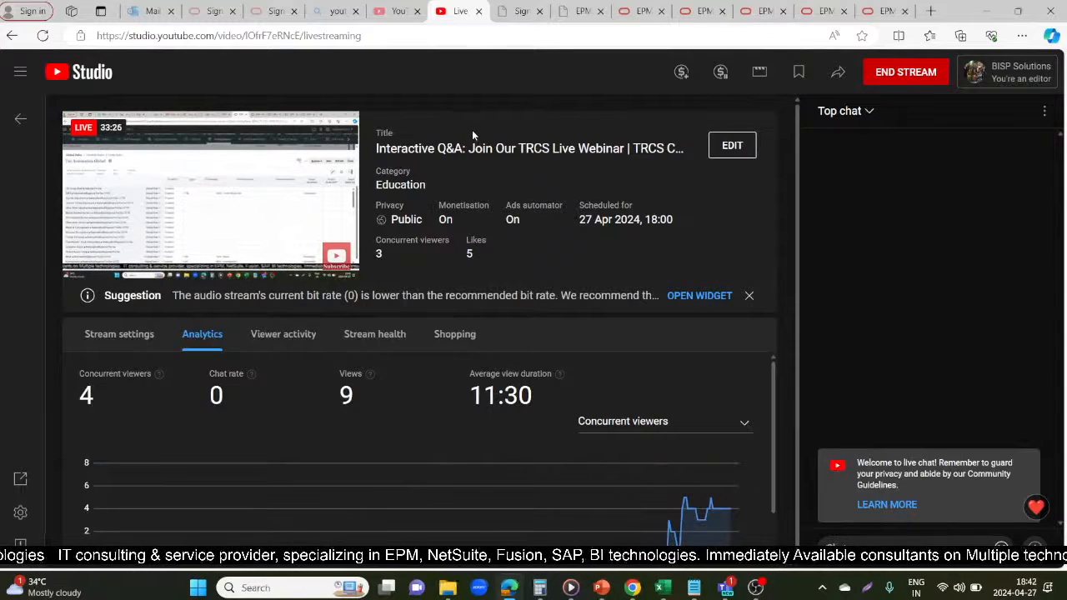
left_click(906, 76)
left_click(654, 364)
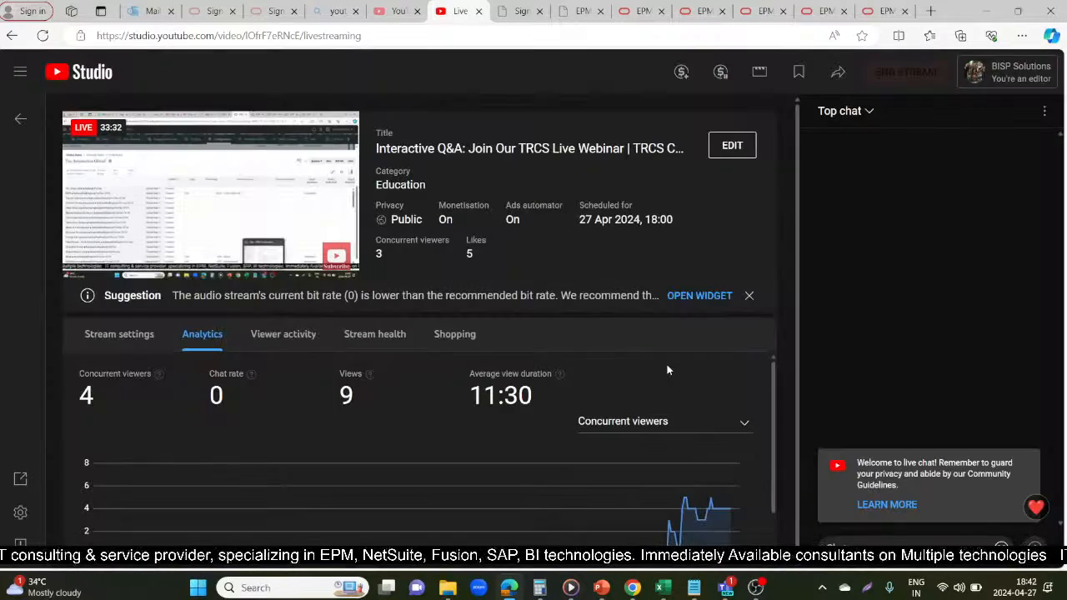